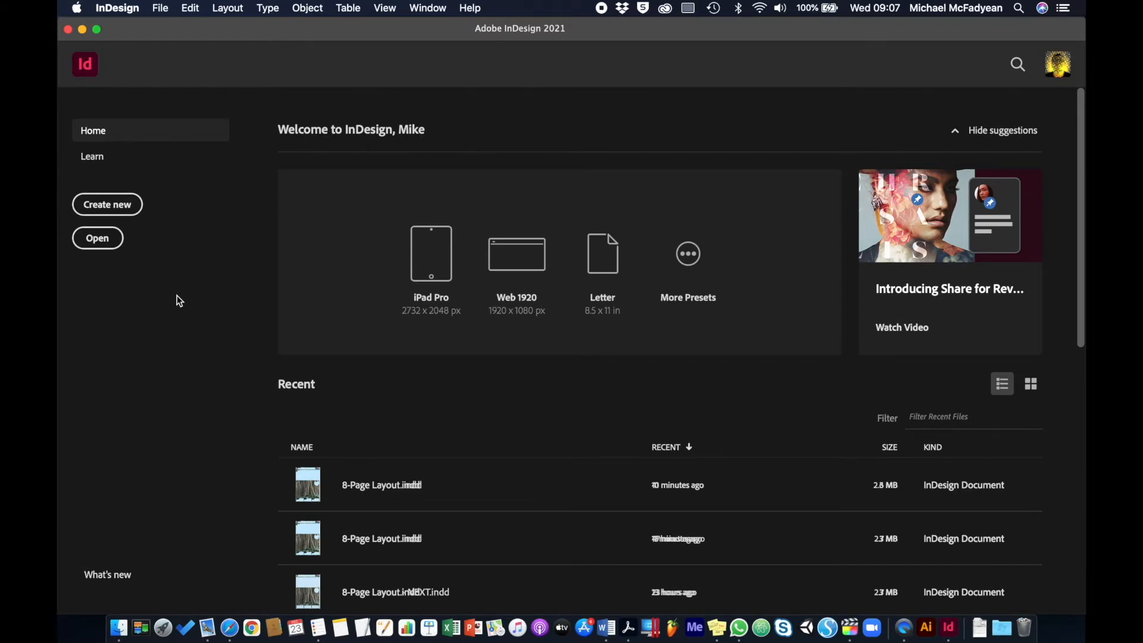
Step: Open Text Frame Options.indd from the Activity_3-3-1_Files folder and inspect its main and sidebar text frames
left_click(98, 238)
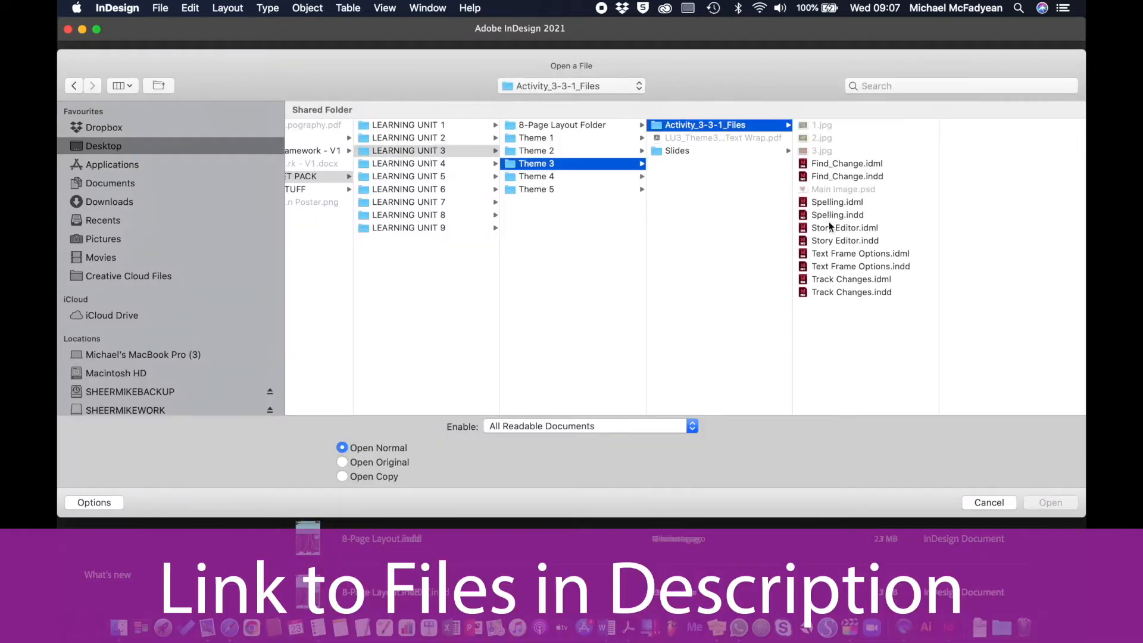
double_click(803, 267)
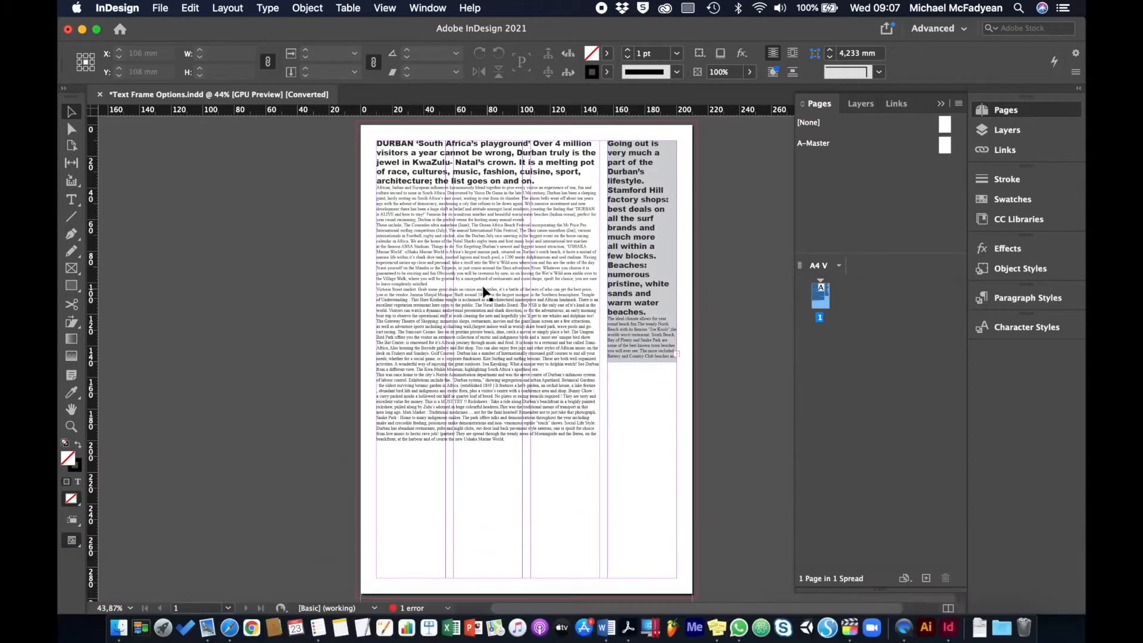
left_click(484, 313)
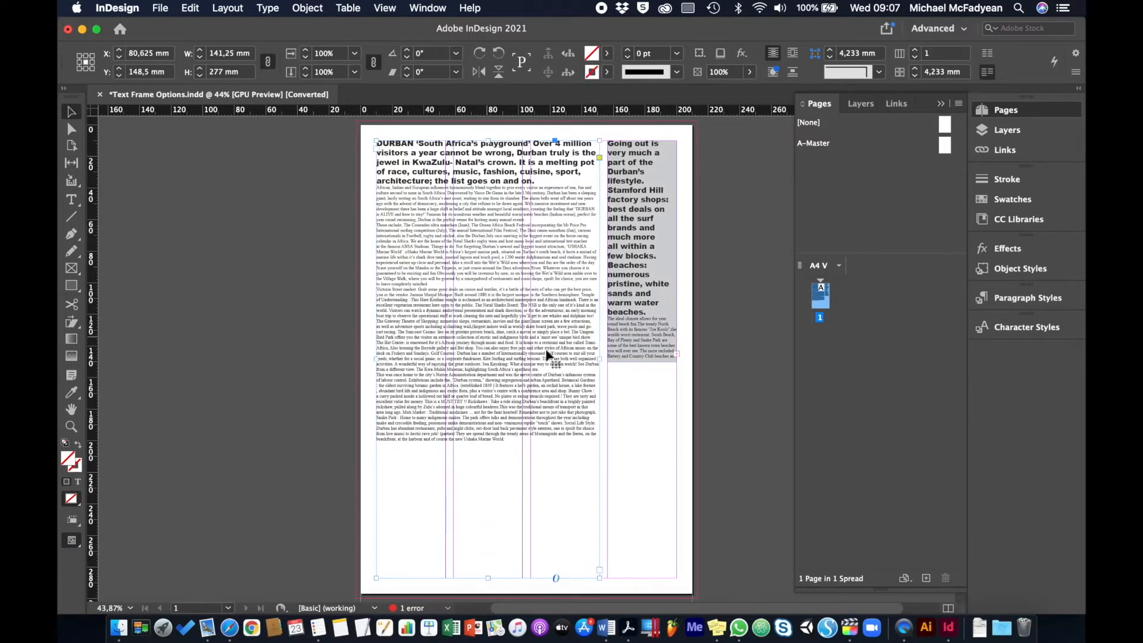
left_click(658, 291)
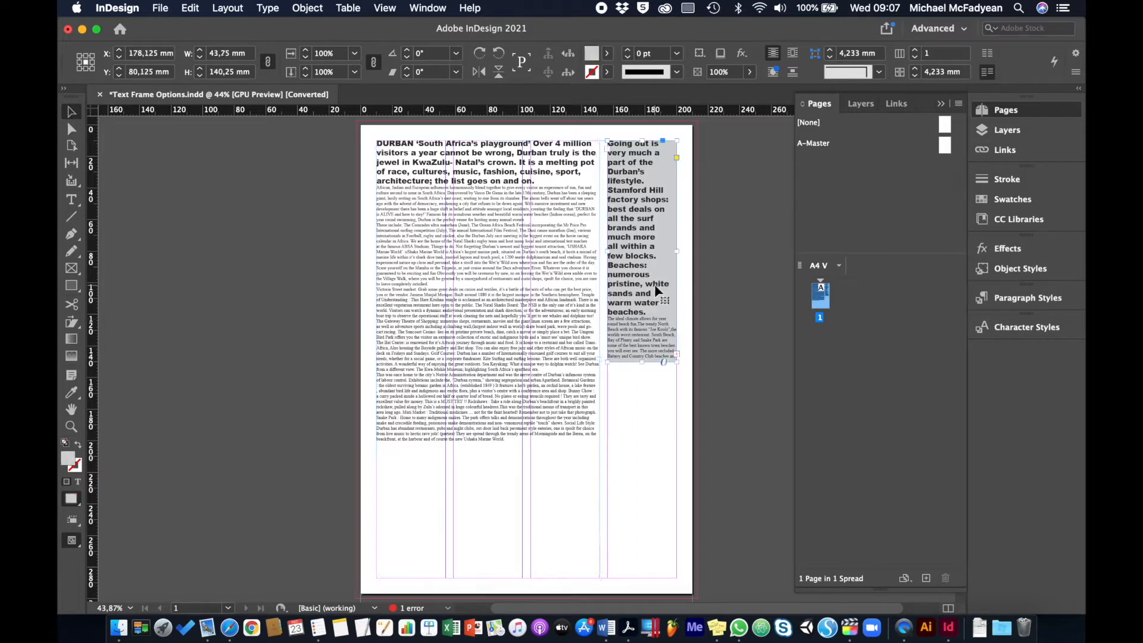
left_click(732, 263)
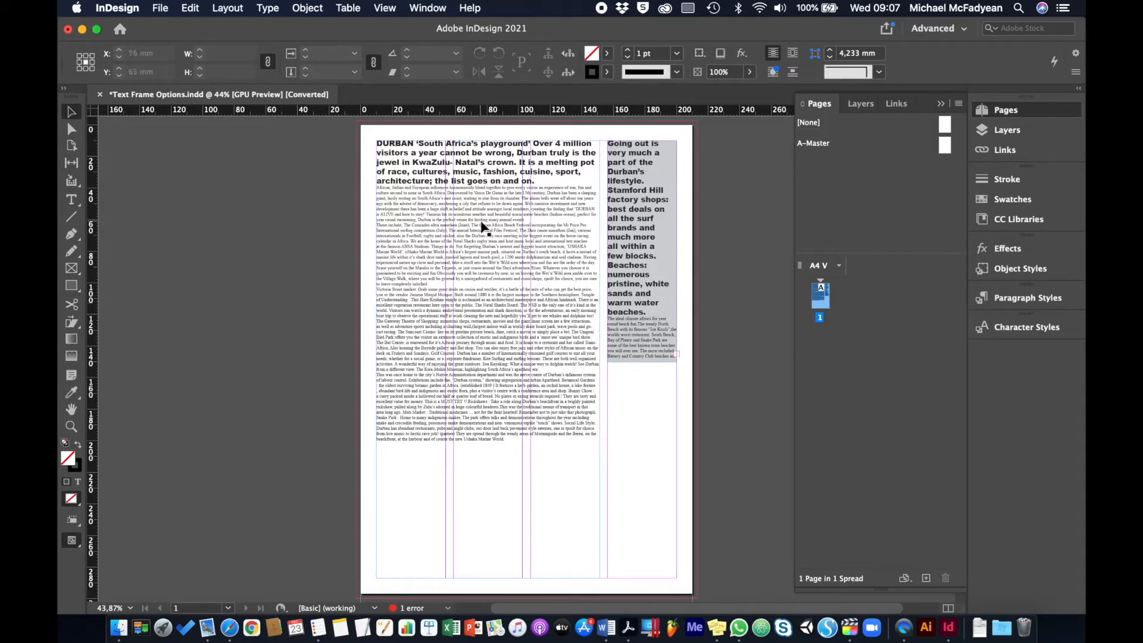
Step: Divide the main Durban text frame into 3 columns and turn on Balance Columns in its text frame options
left_click(482, 228)
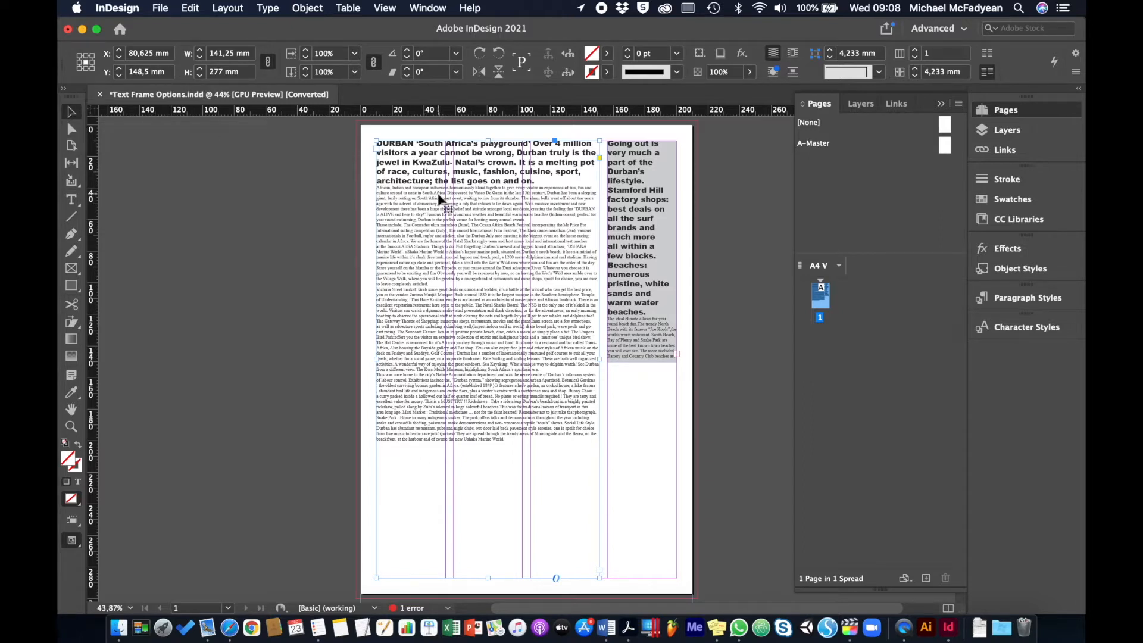
left_click(317, 9)
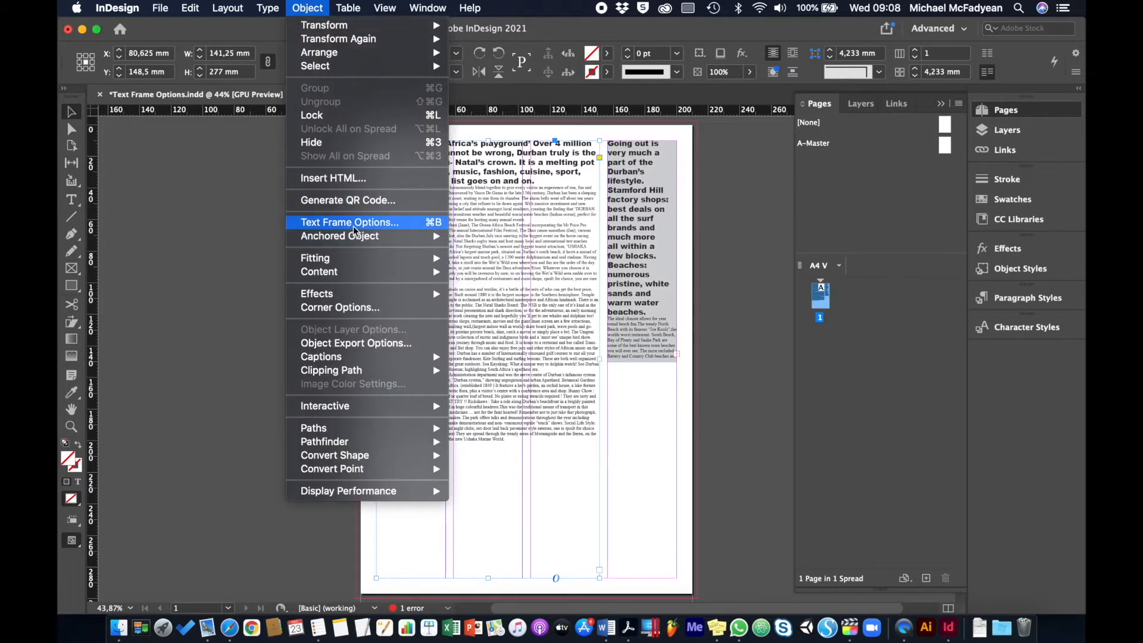
left_click(416, 223)
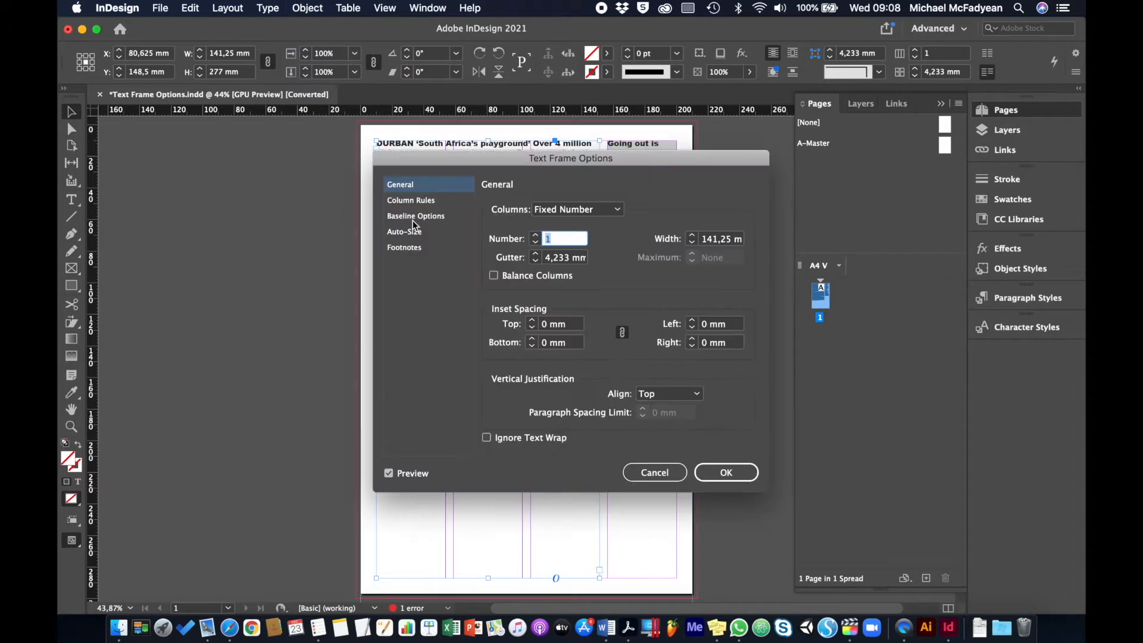
left_click_drag(489, 160, 711, 130)
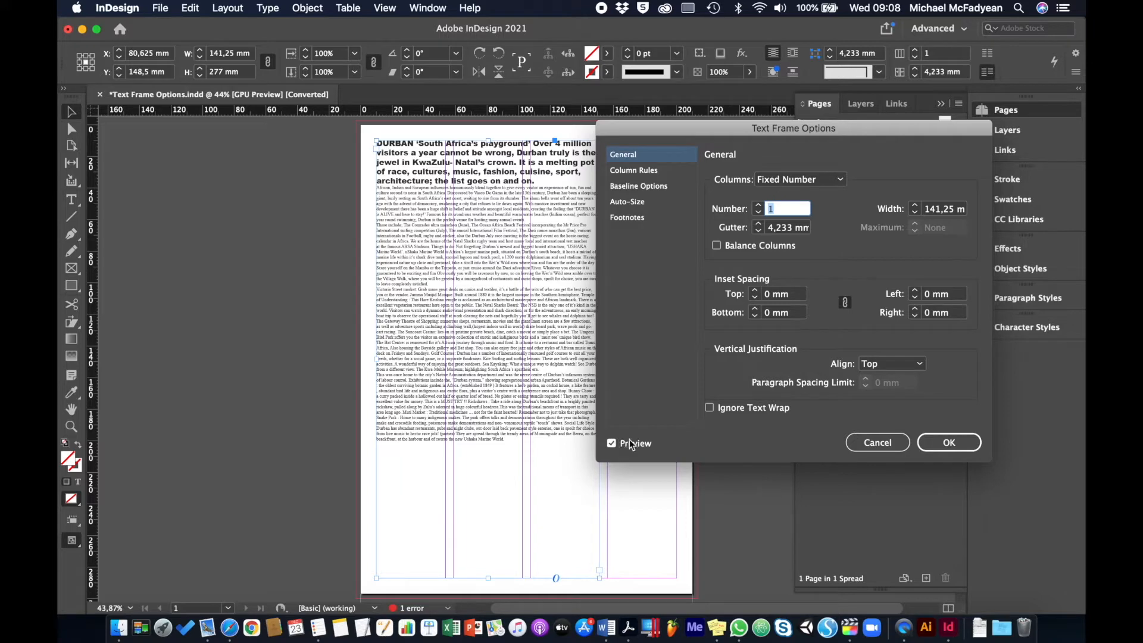
left_click(760, 209)
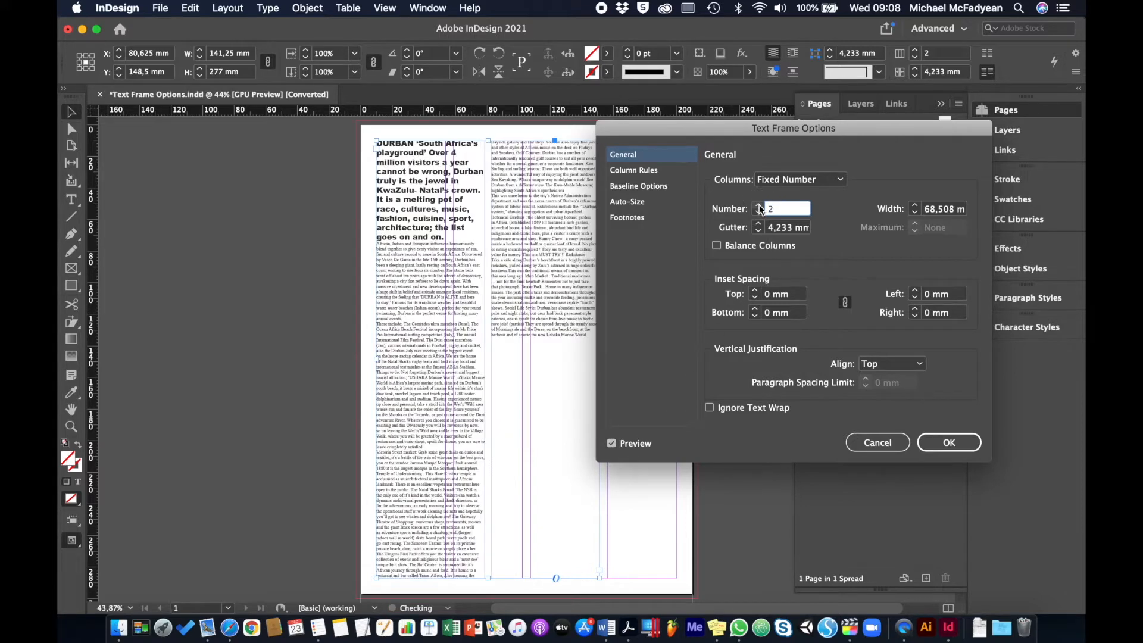
left_click(760, 208)
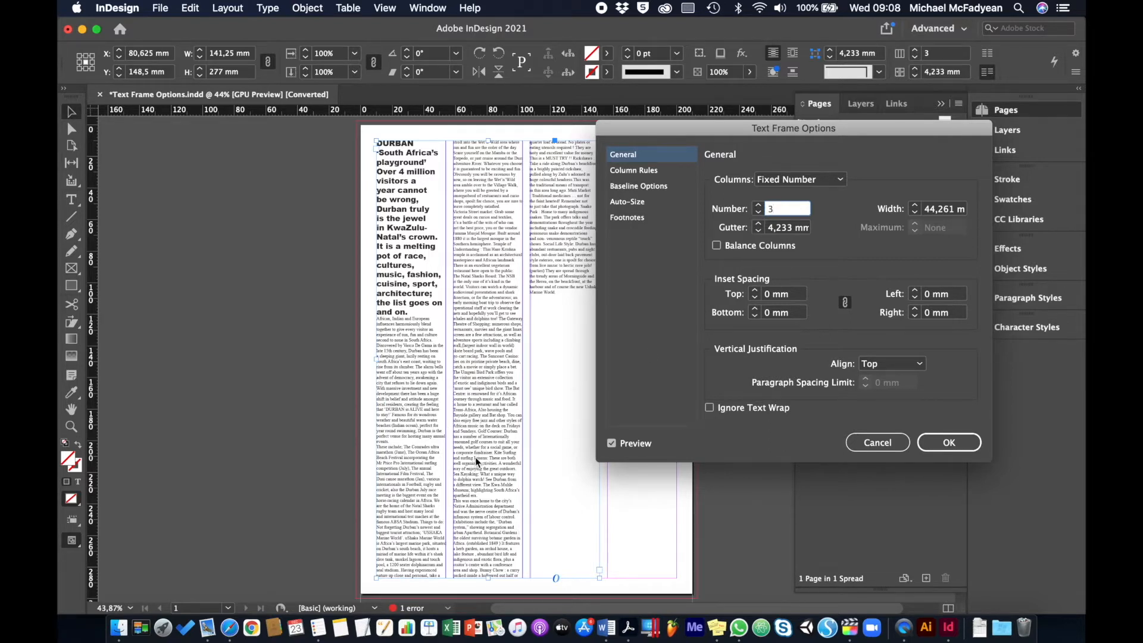
left_click(718, 247)
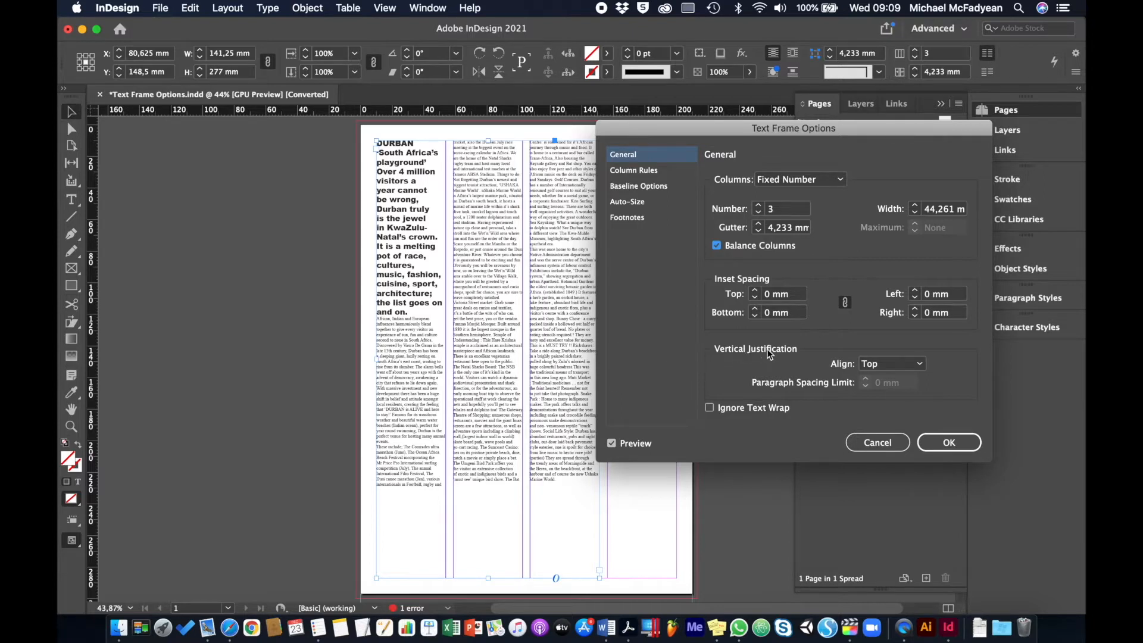
Step: Set the main frame's vertical justification to Justify with a 10 mm paragraph spacing limit and apply the options
left_click(920, 365)
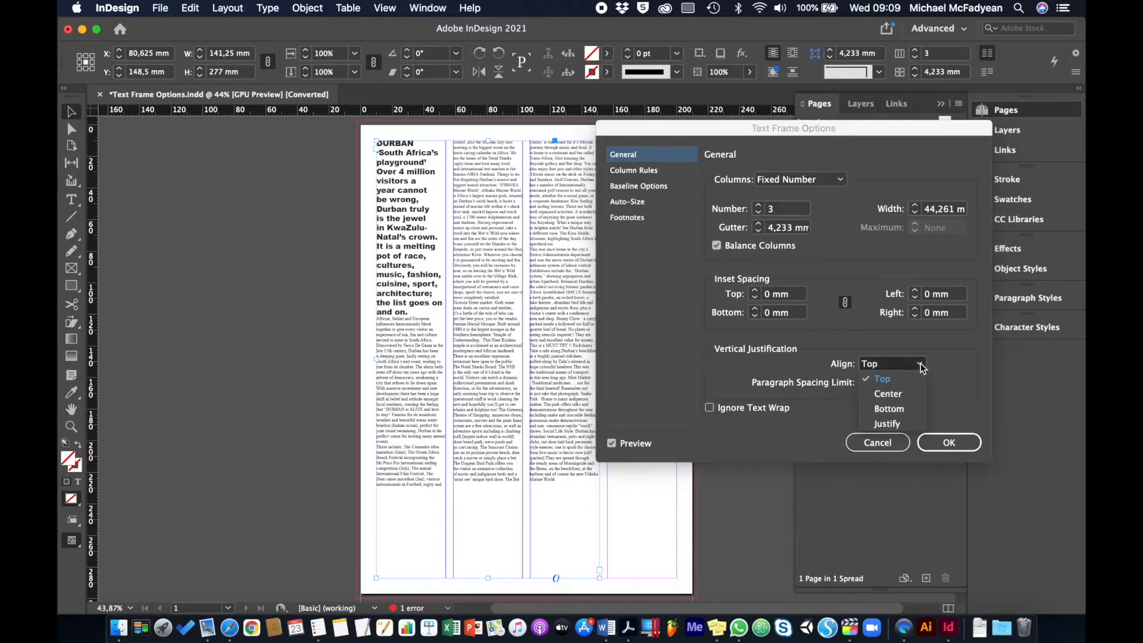
left_click(897, 424)
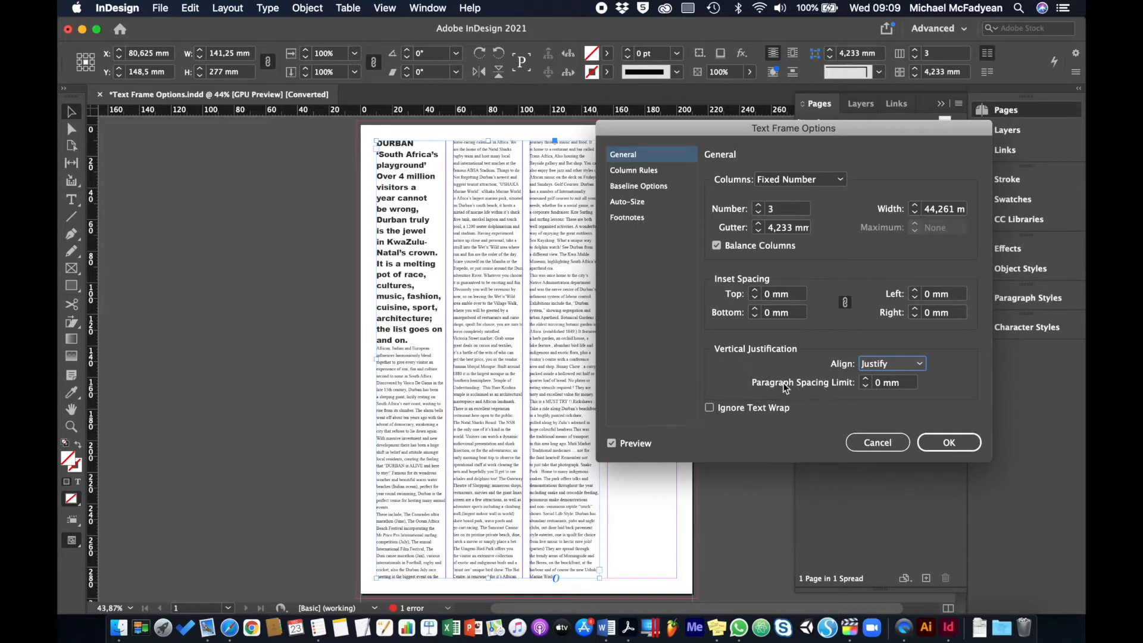
left_click(864, 379)
left_click(865, 379)
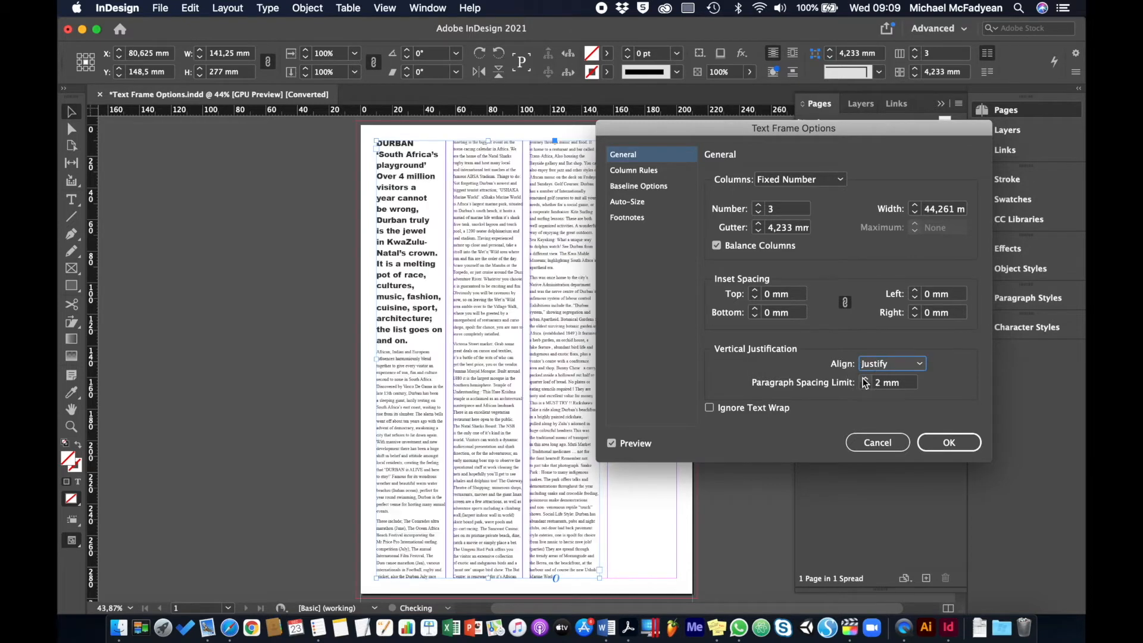
left_click(865, 379)
left_click(864, 379)
left_click(865, 379)
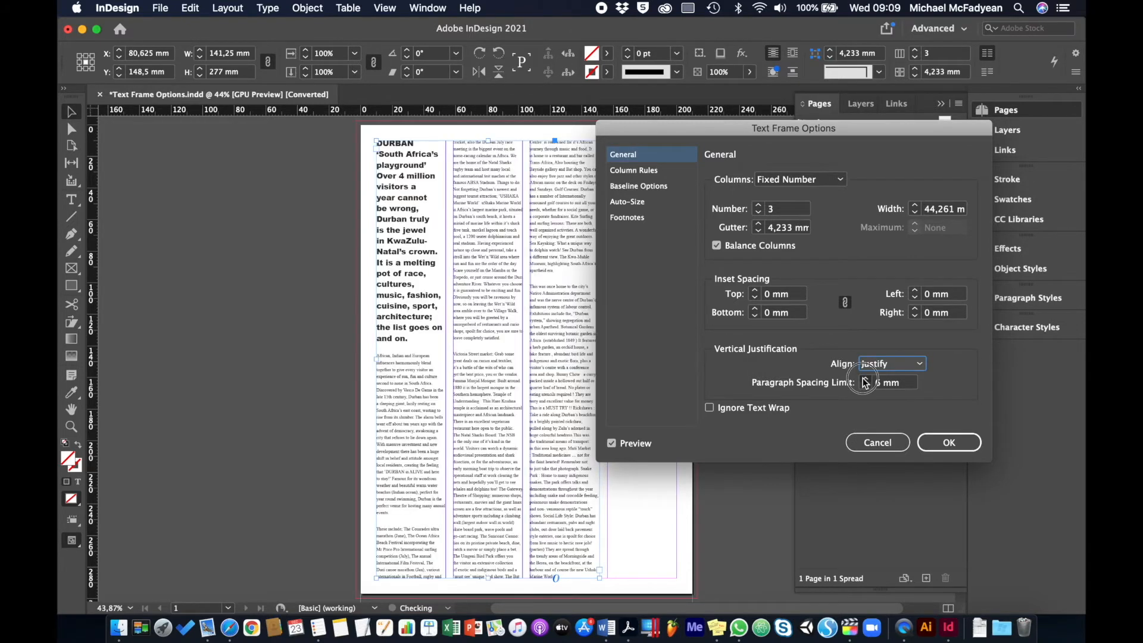
left_click(865, 379)
left_click(865, 379)
left_click(864, 379)
left_click(865, 379)
left_click(865, 379)
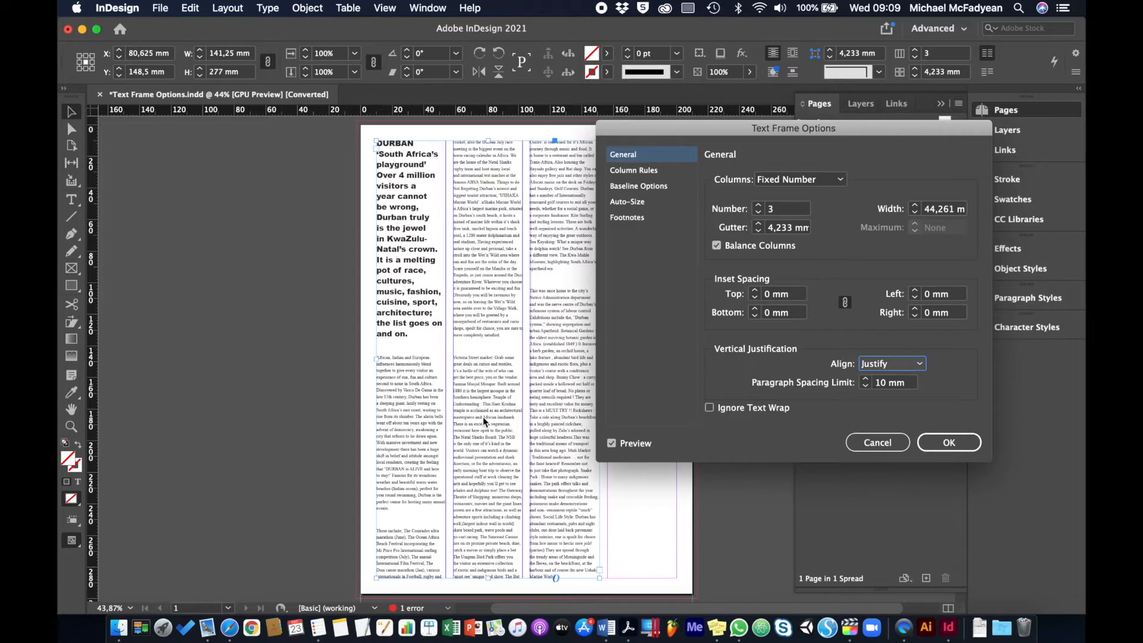
left_click(946, 442)
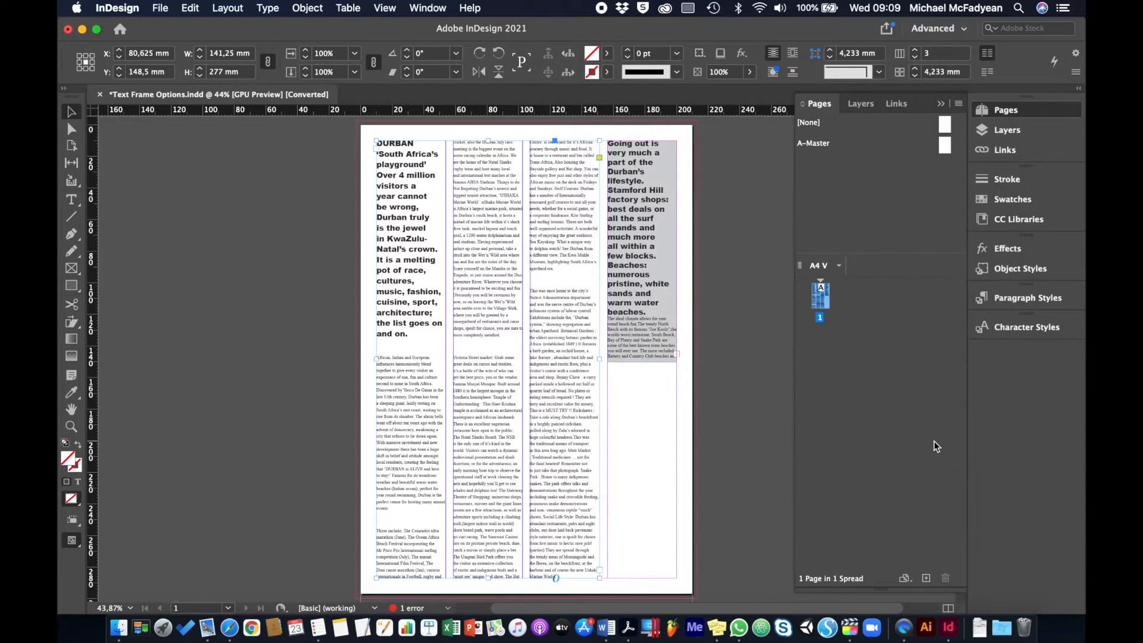
Step: Give the grey sidebar text frame an inset spacing of 3 mm on all sides
left_click(642, 311)
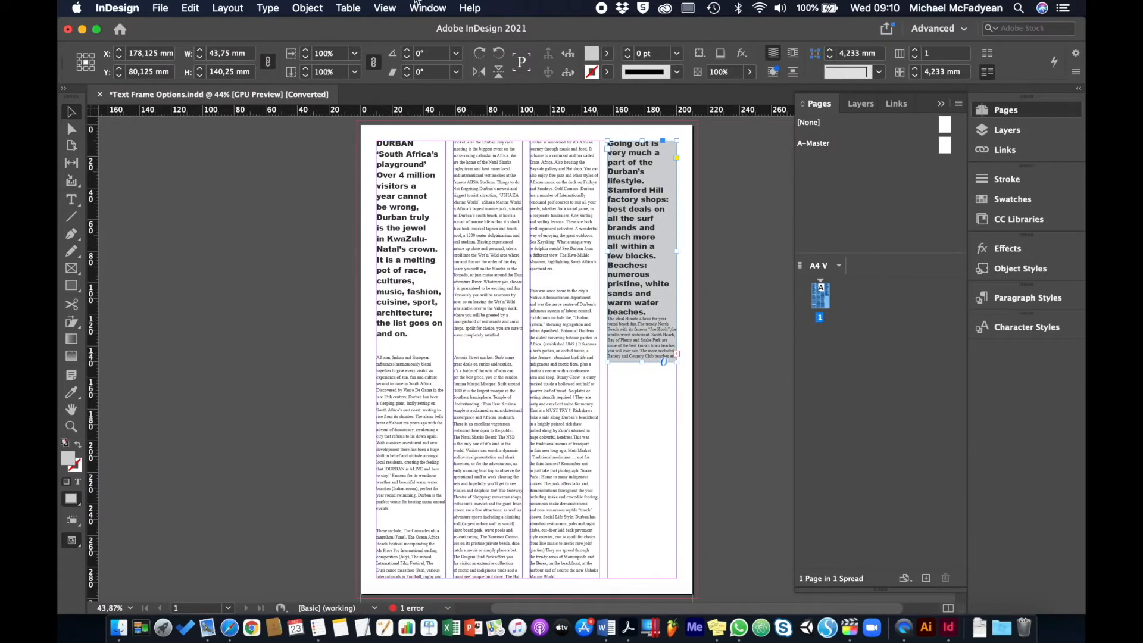
left_click(311, 9)
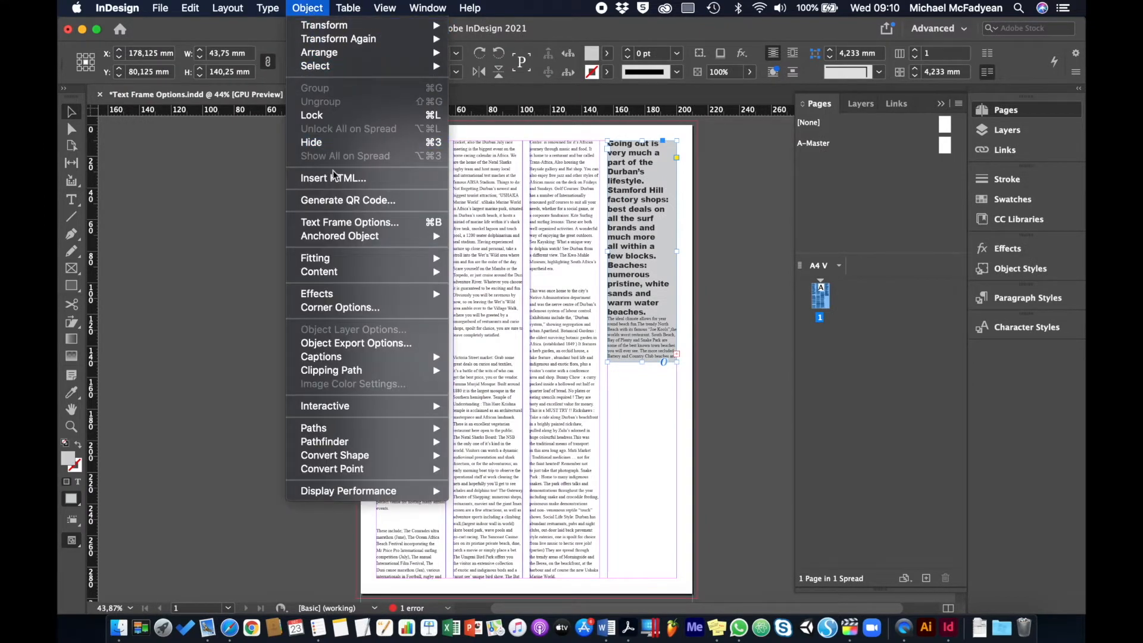
left_click(340, 220)
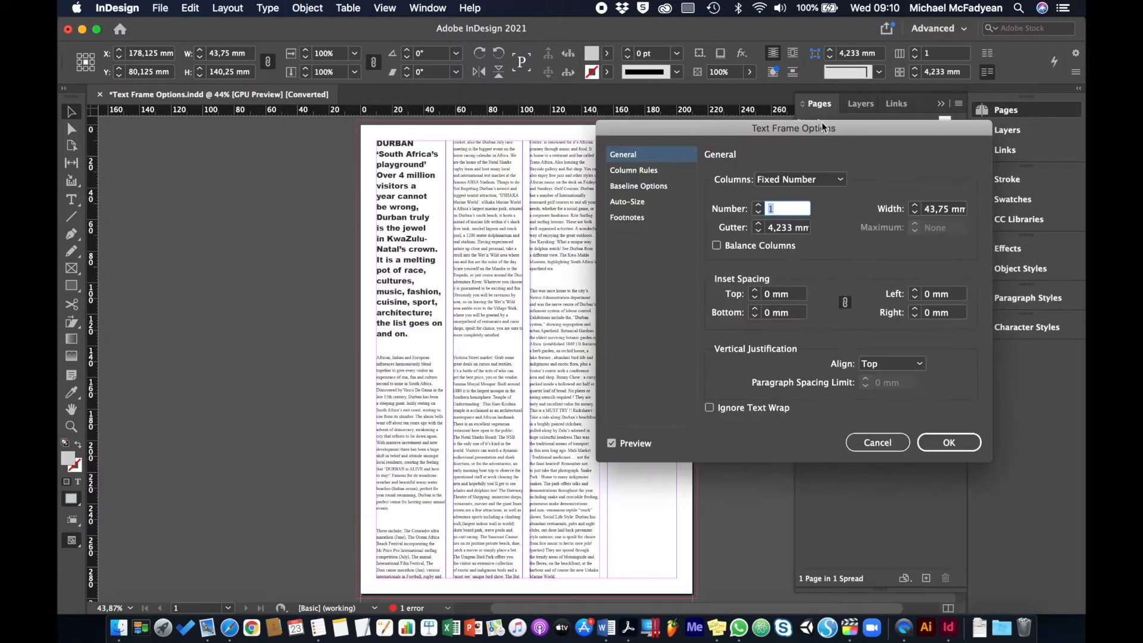
left_click_drag(822, 127, 369, 169)
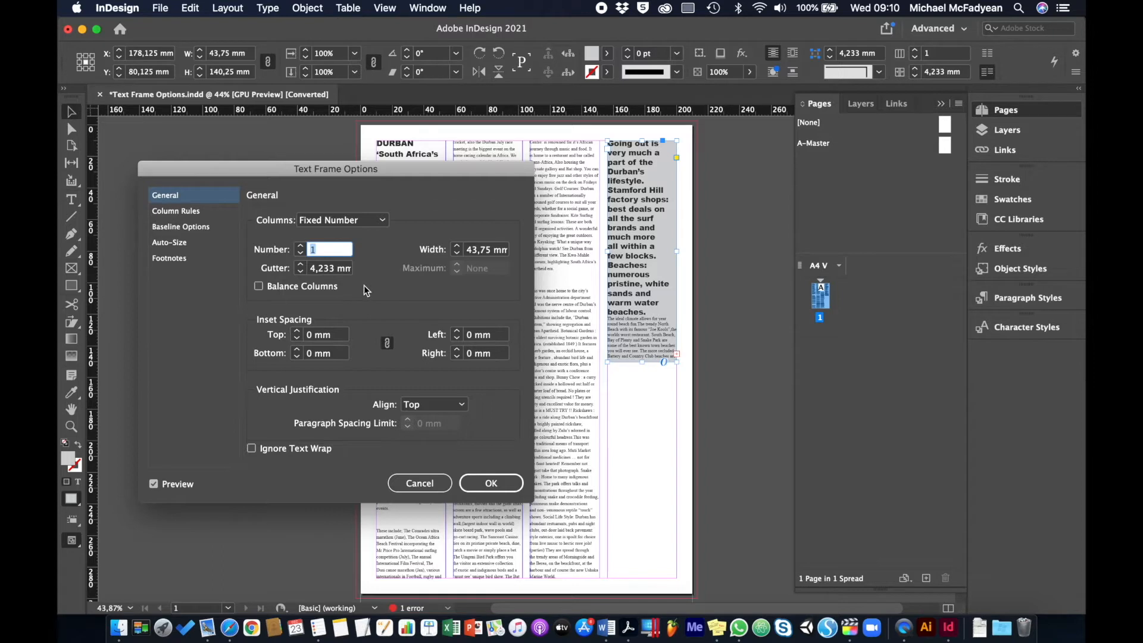
left_click(297, 332)
left_click(297, 332)
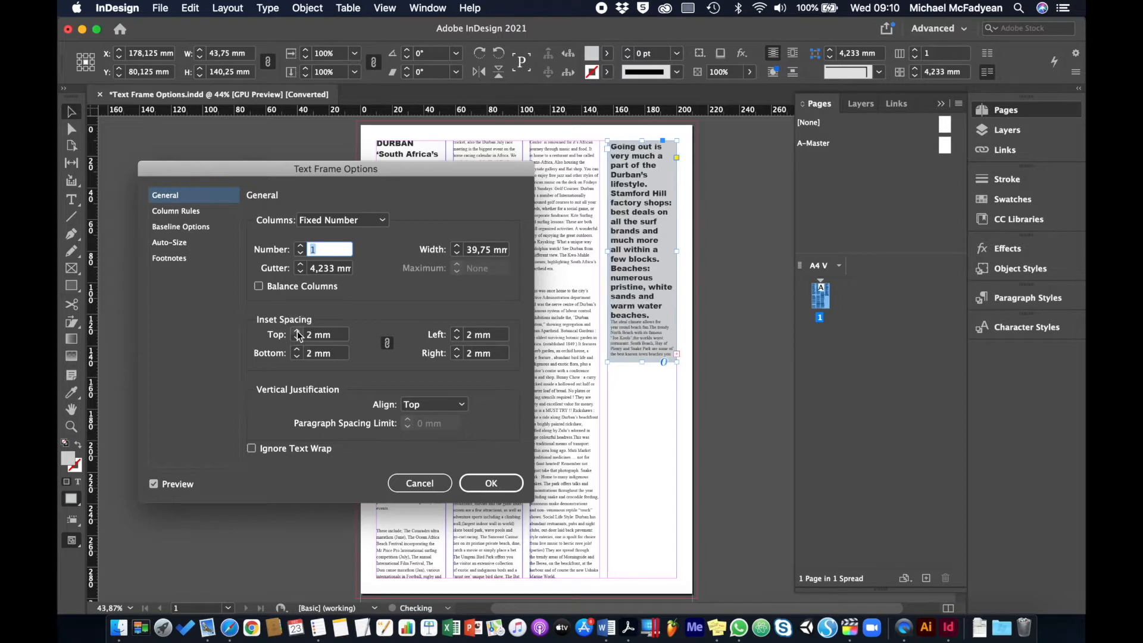
left_click(297, 332)
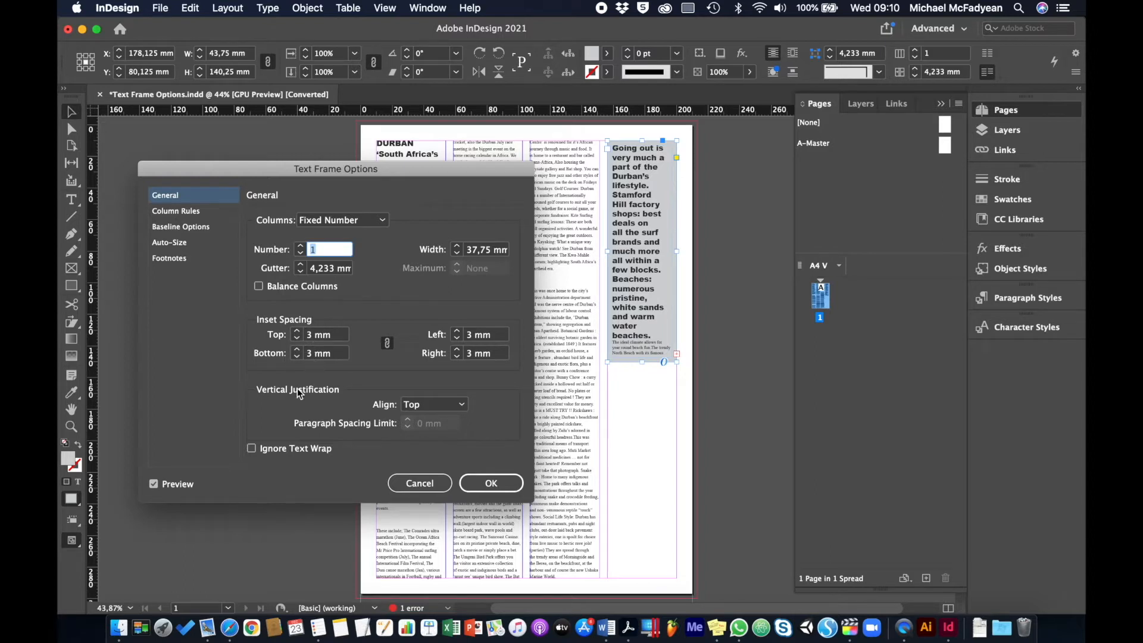
Step: Set the sidebar frame's auto-sizing to Height Only, anchored at top centre, apply the options and deselect the frame
left_click(186, 245)
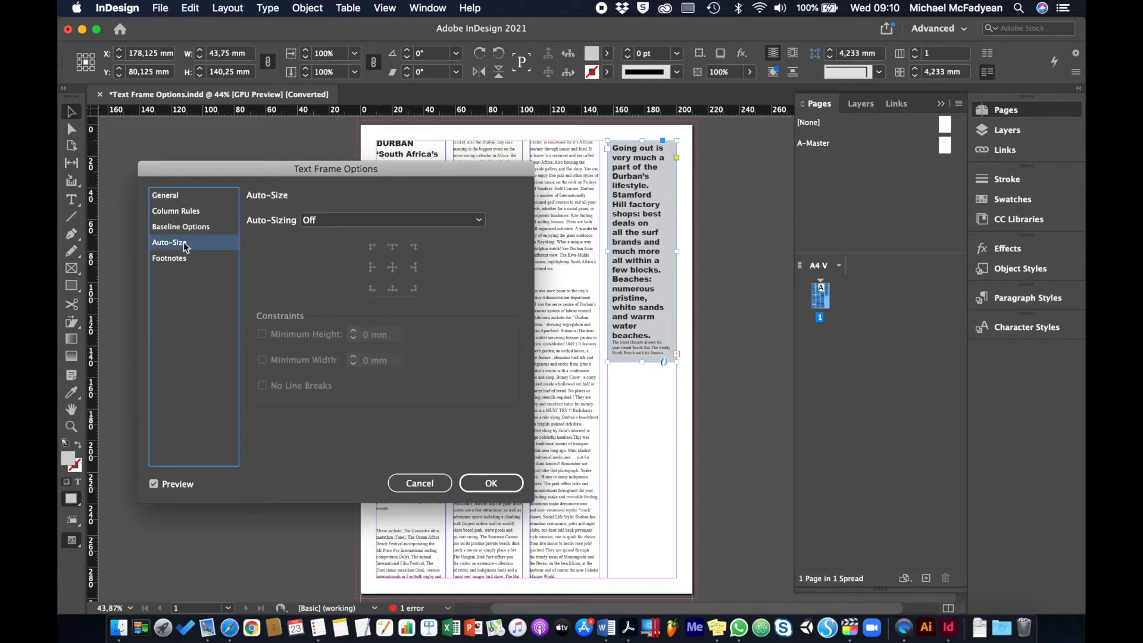
left_click(315, 221)
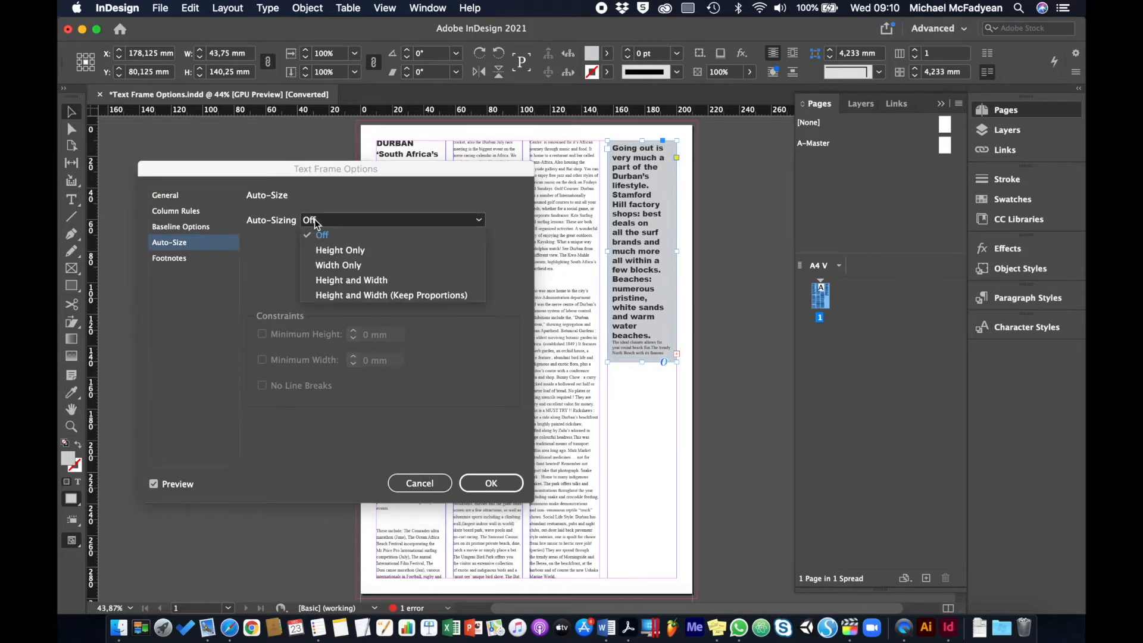
left_click(335, 251)
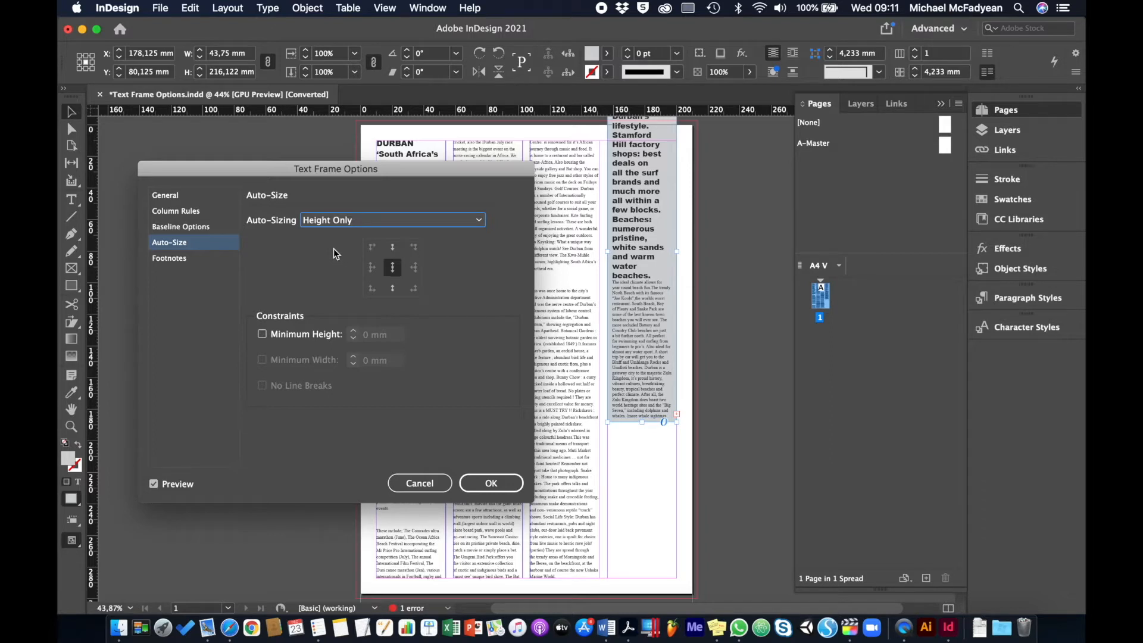
left_click(393, 255)
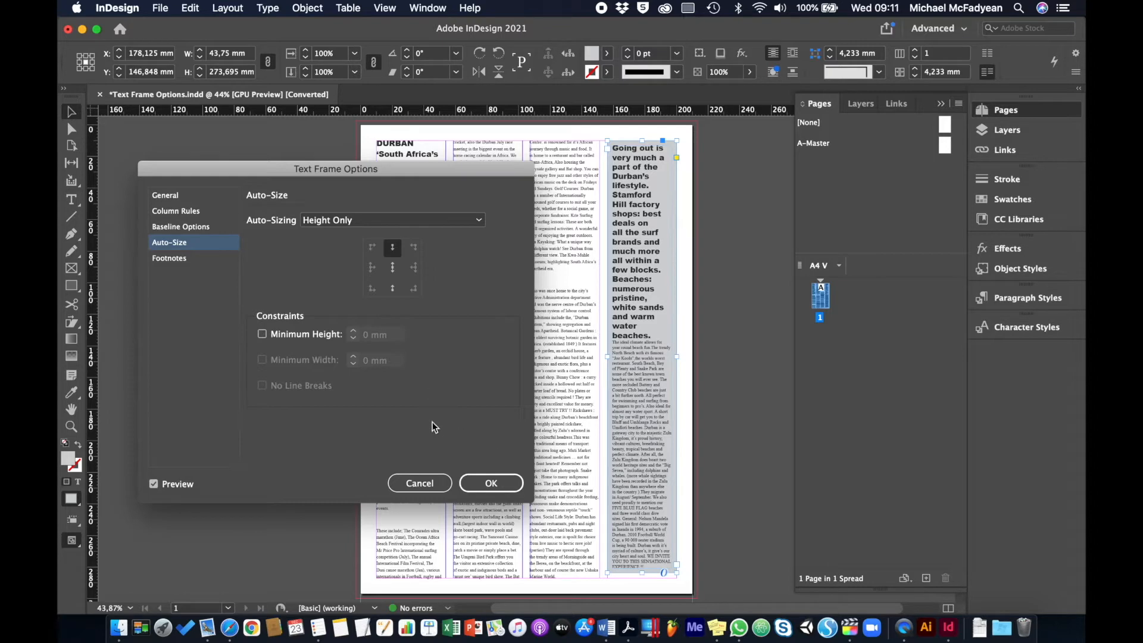
left_click(484, 483)
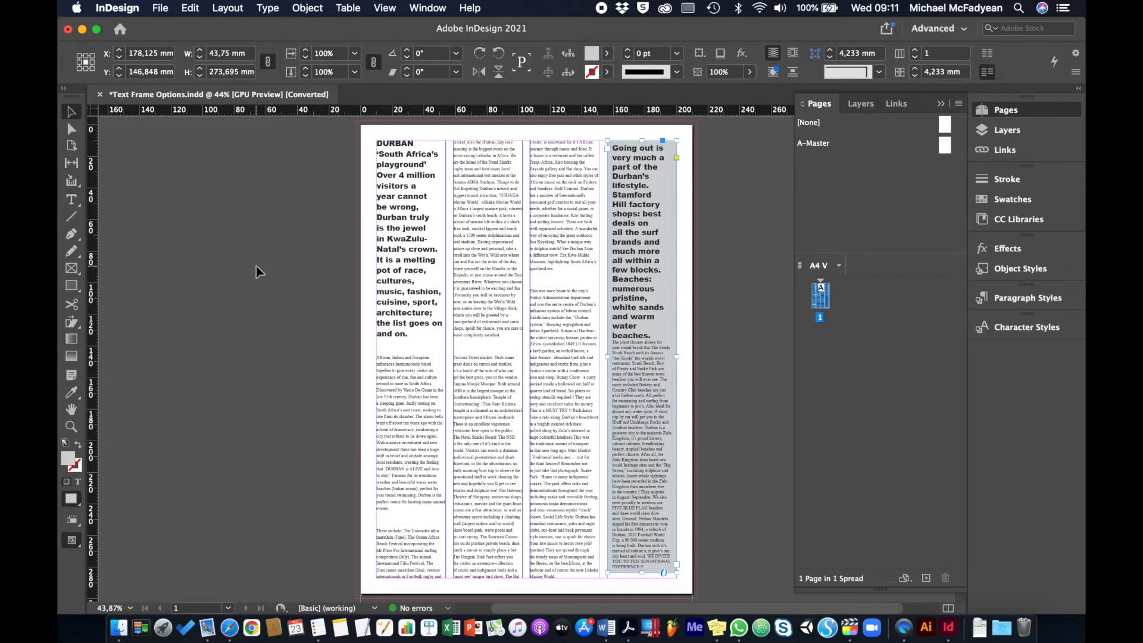
left_click(257, 269)
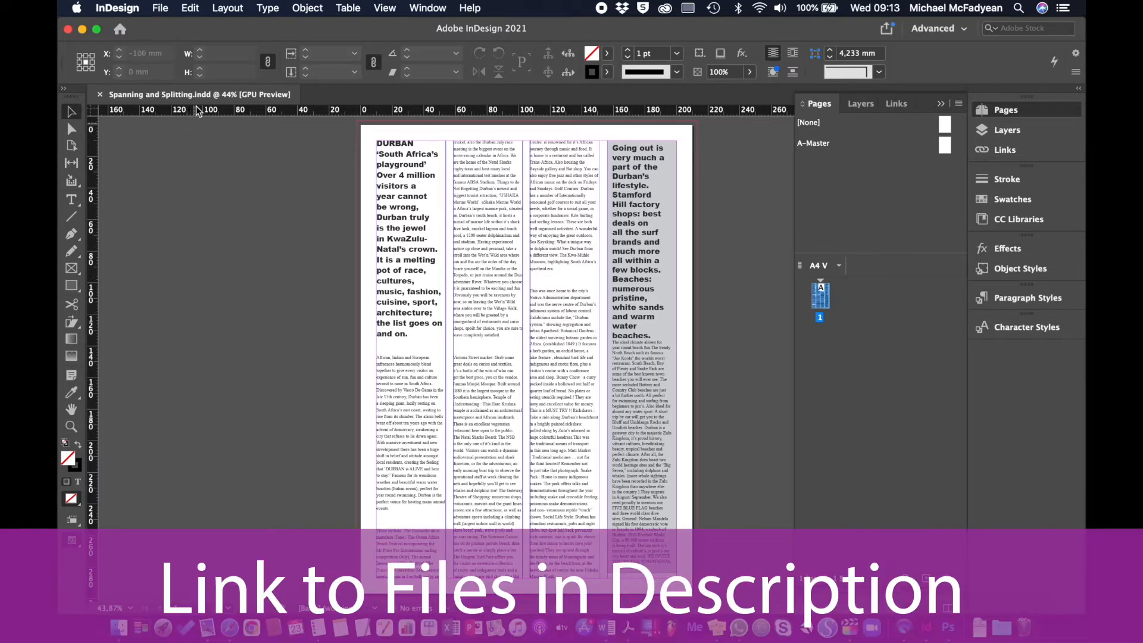
Step: Start a new print document with the A4 preset and set its units to Millimeters
left_click(161, 12)
mouse_move(172, 25)
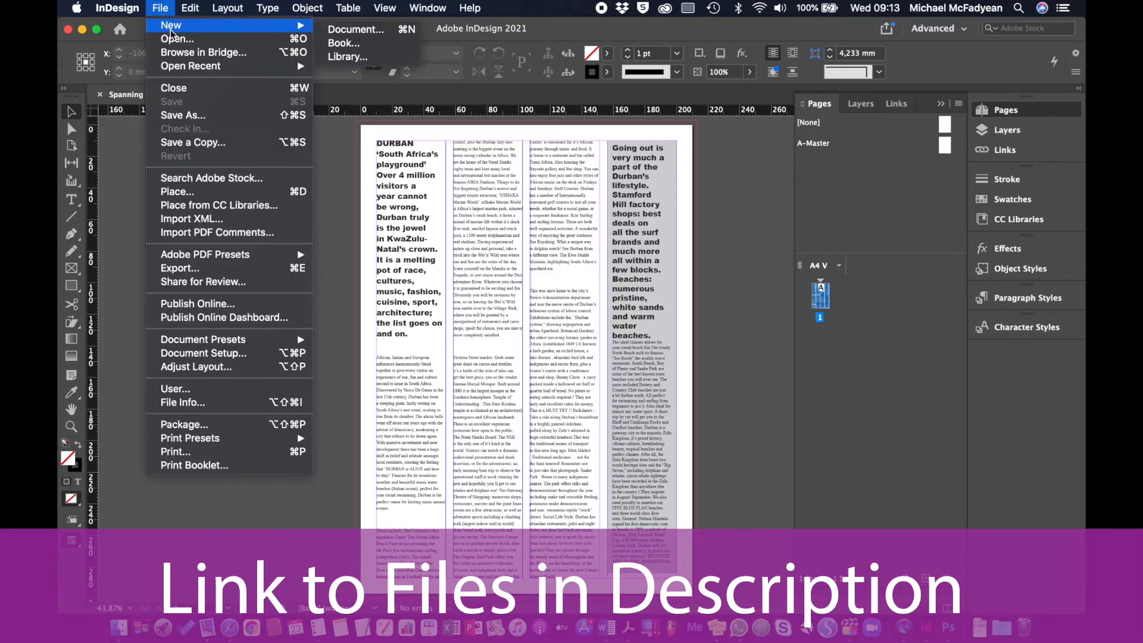
left_click(357, 30)
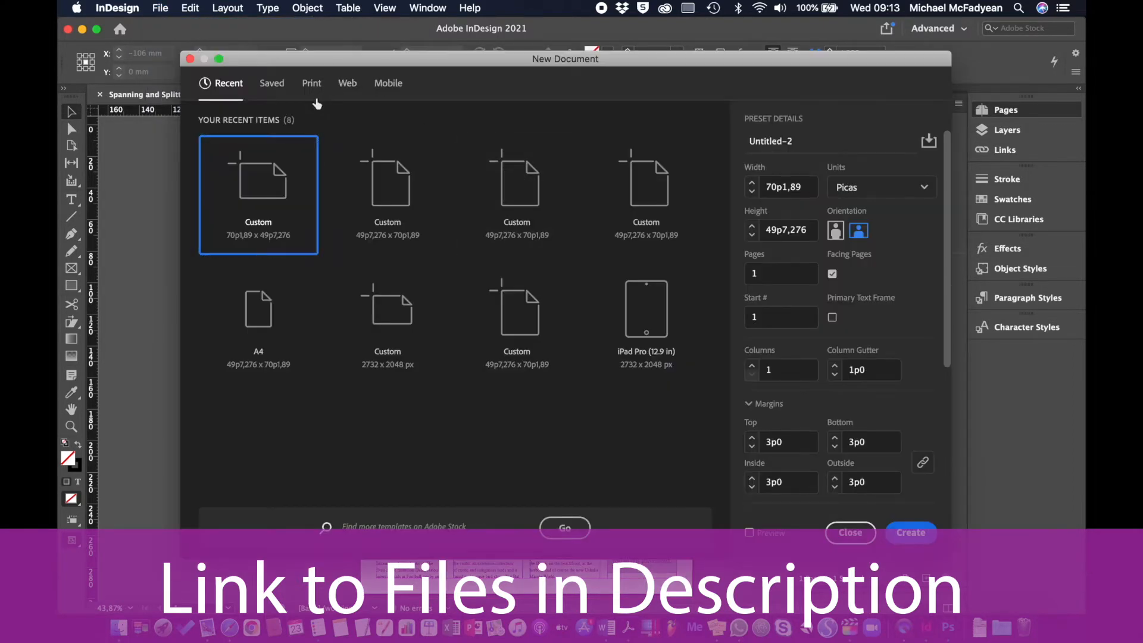
left_click(311, 84)
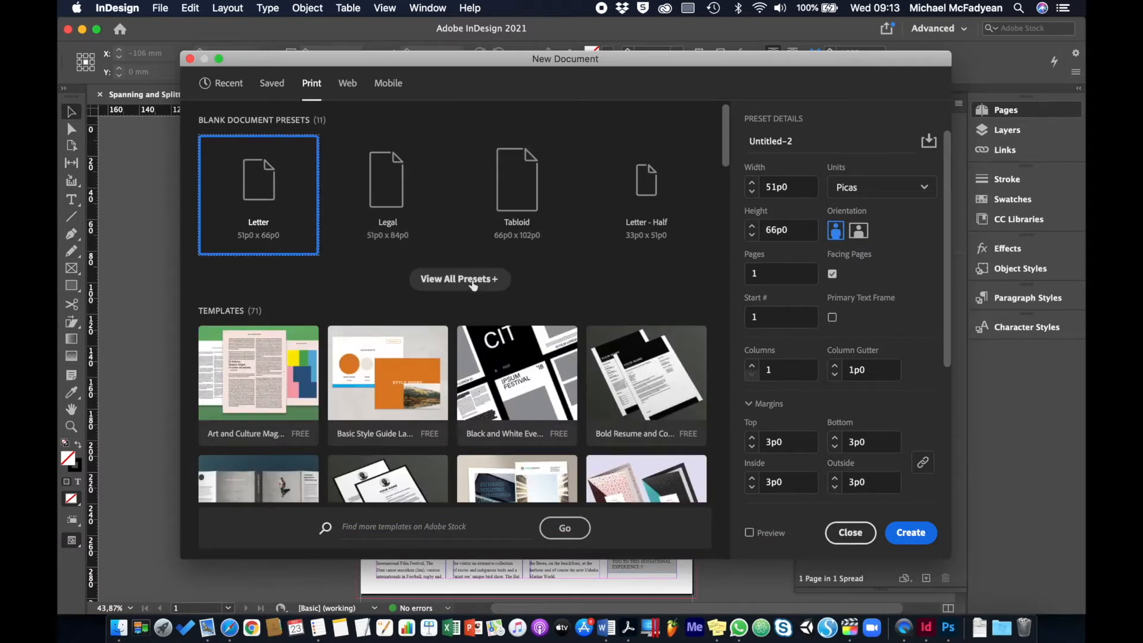
left_click(471, 282)
left_click(530, 312)
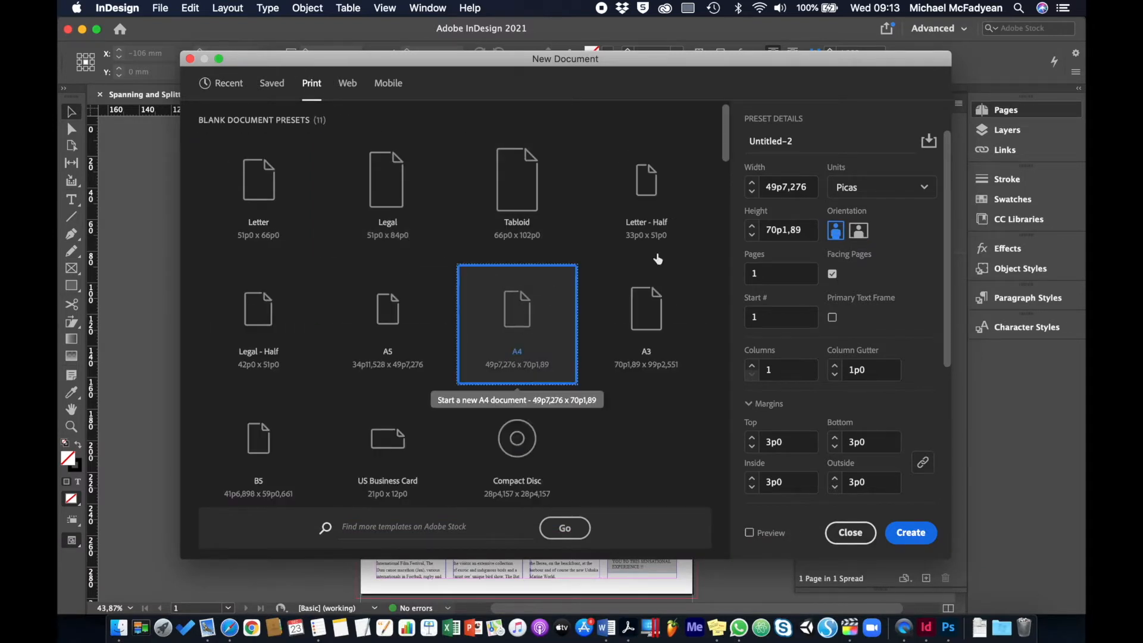
left_click(921, 183)
left_click(873, 284)
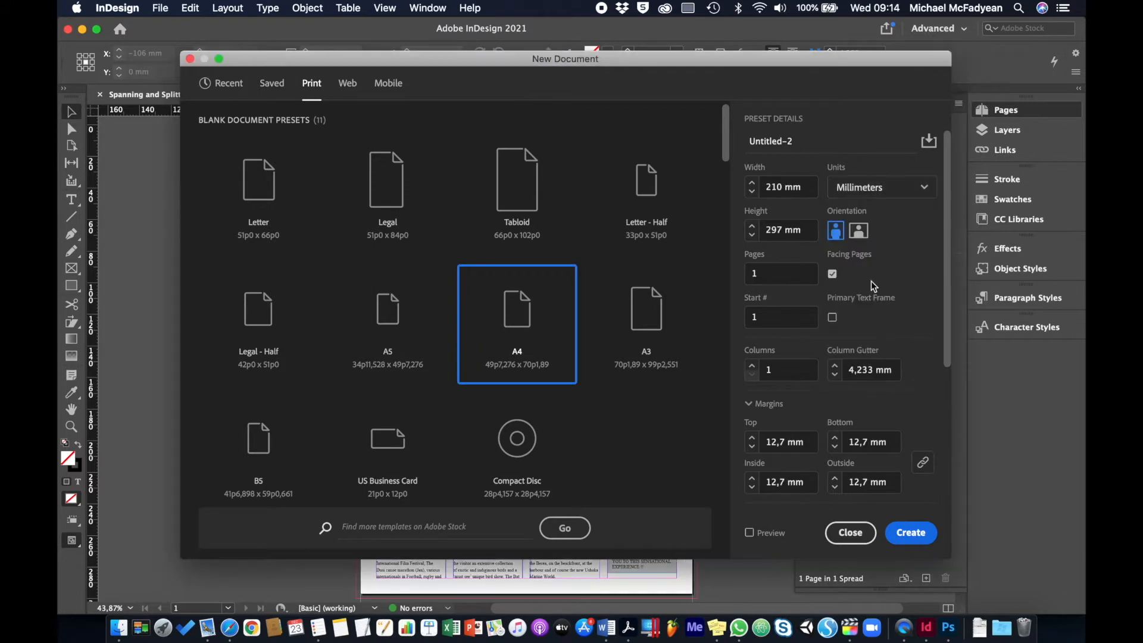
Step: Set all four page margins to 10 mm and create the document
left_click(835, 446)
left_click(835, 446)
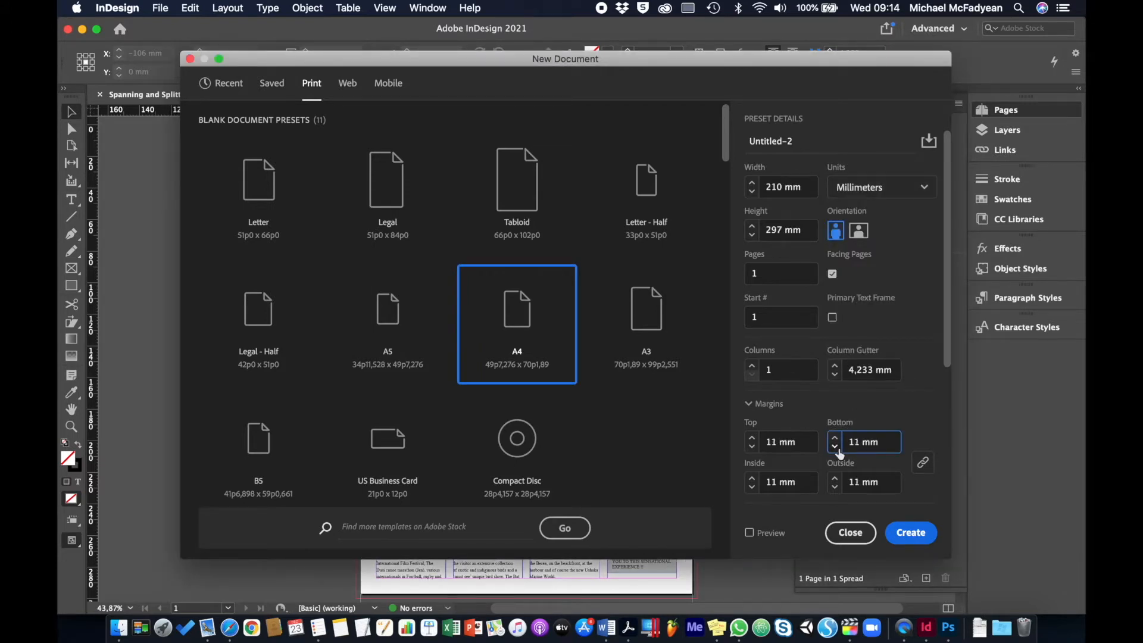
left_click(835, 447)
left_click(922, 533)
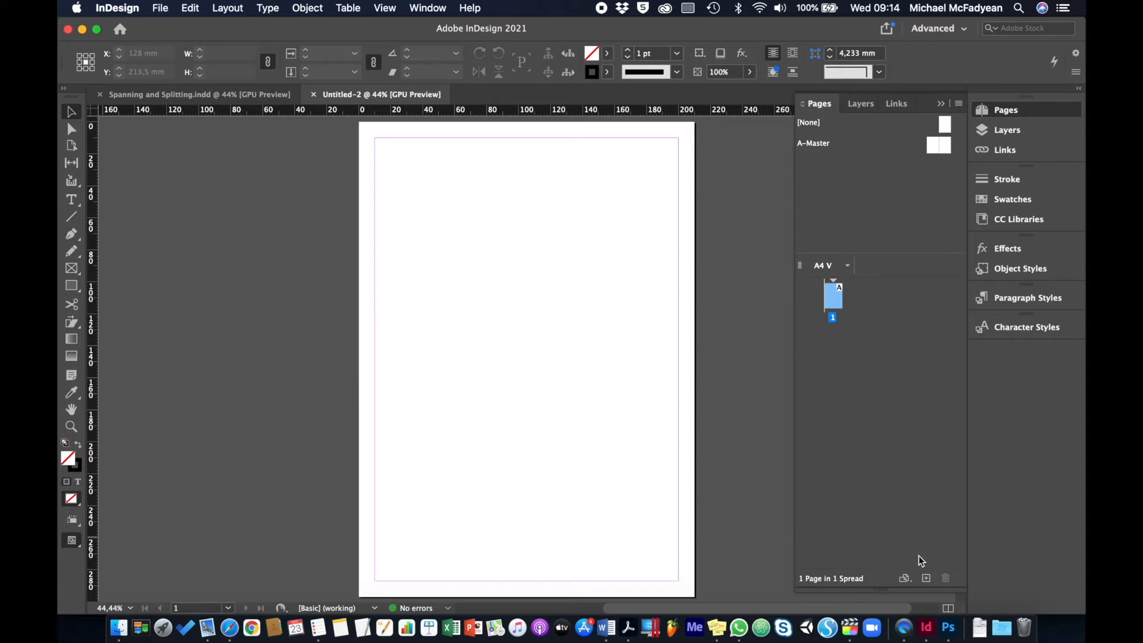
Step: Switch to Photoshop and examine the Flower path stored in Main Image.psd, then return to its layers
left_click(947, 628)
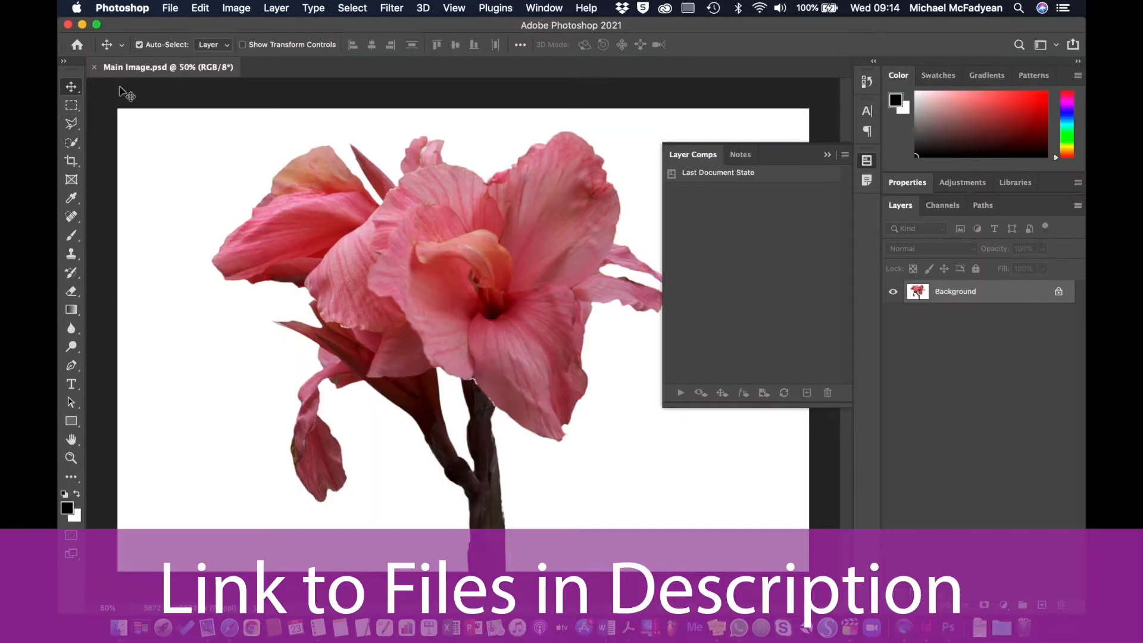
left_click(827, 156)
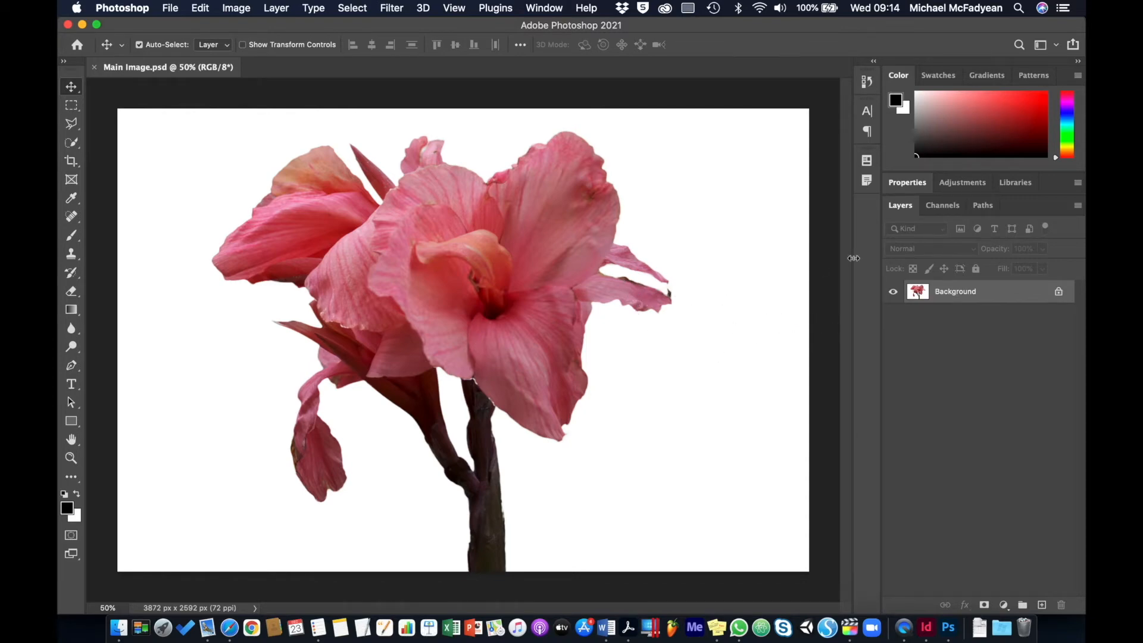
left_click(985, 207)
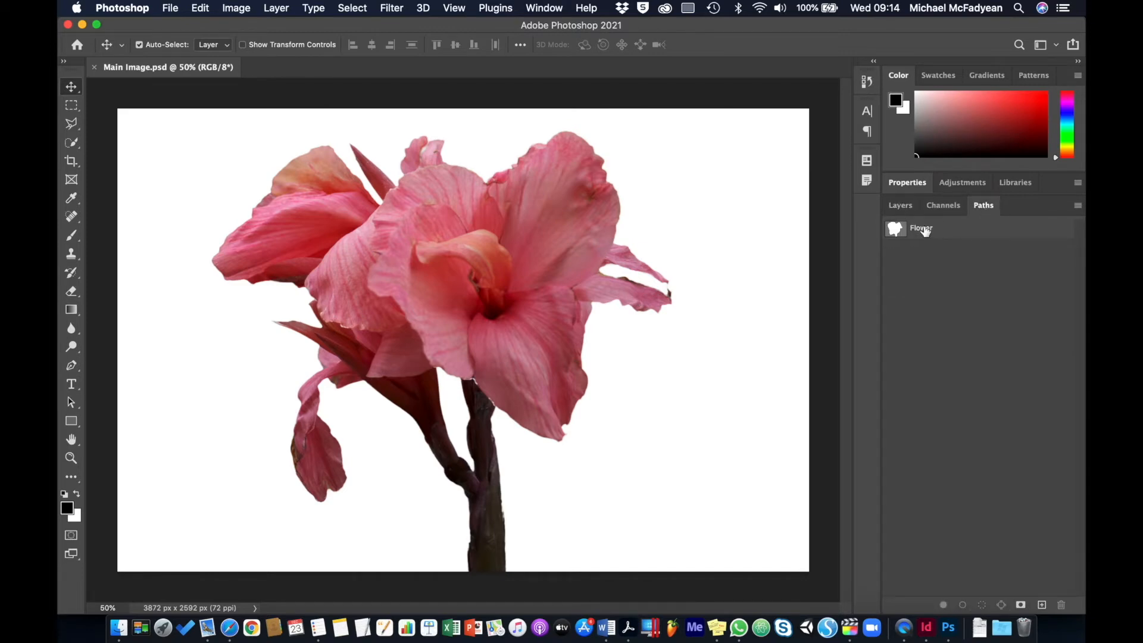
left_click(924, 231)
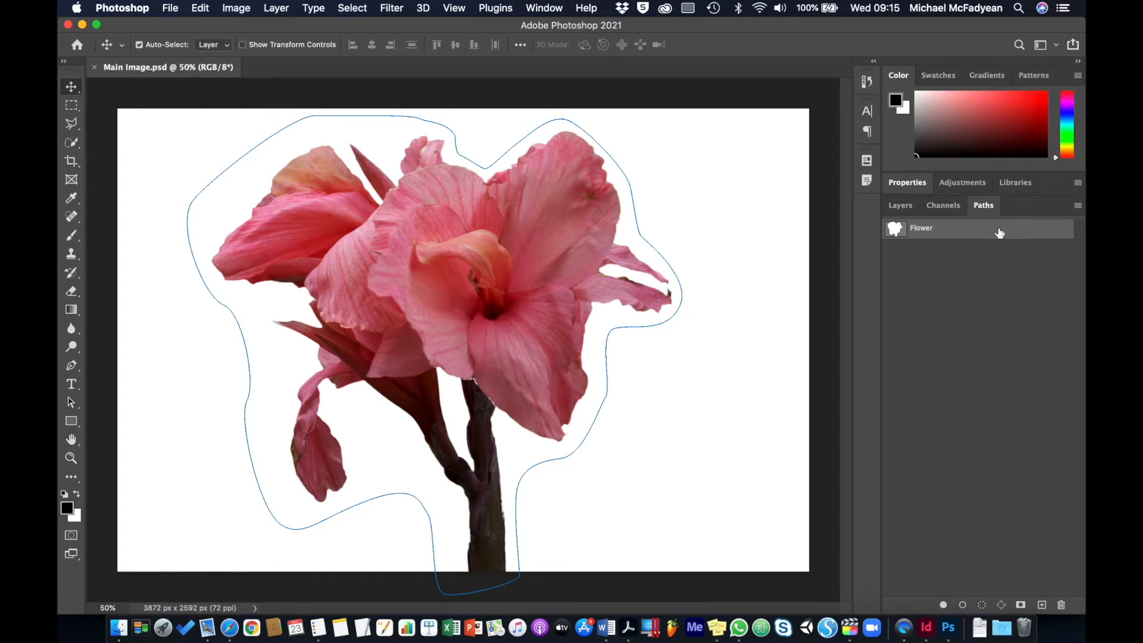
left_click(966, 268)
left_click(901, 207)
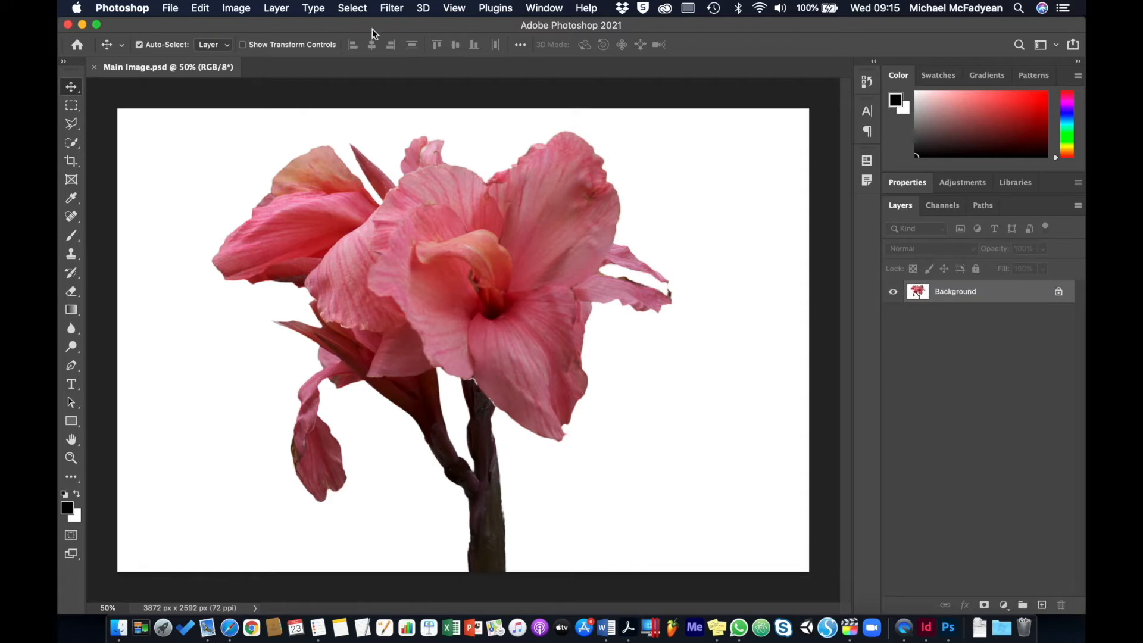
Step: Load the Flower channel of Main Image.psd as a new selection
left_click(353, 8)
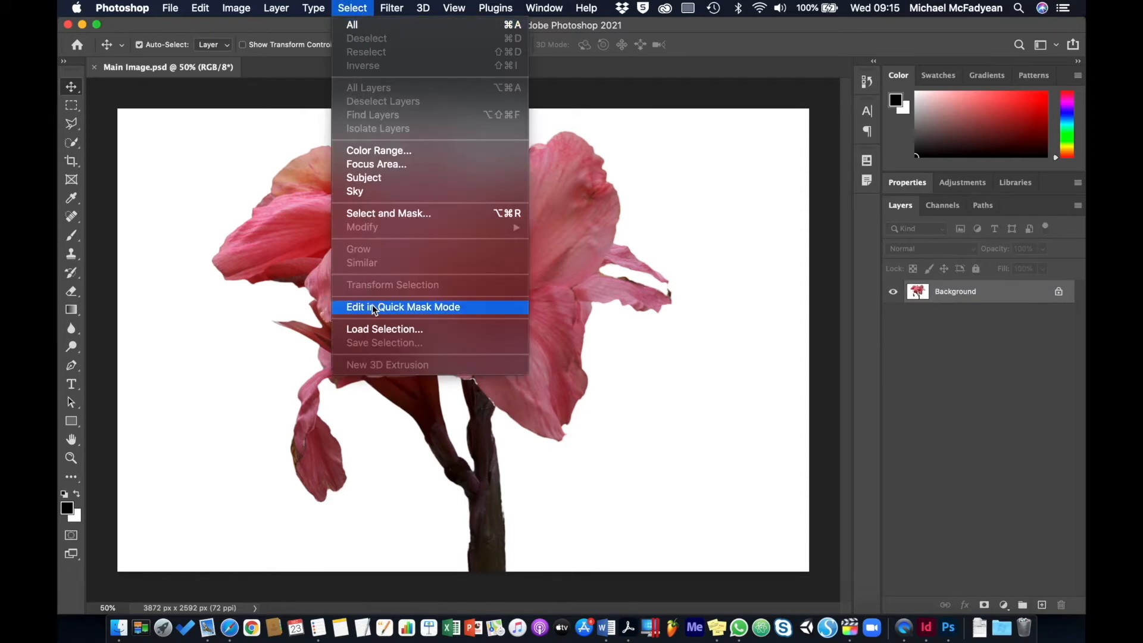
left_click(385, 337)
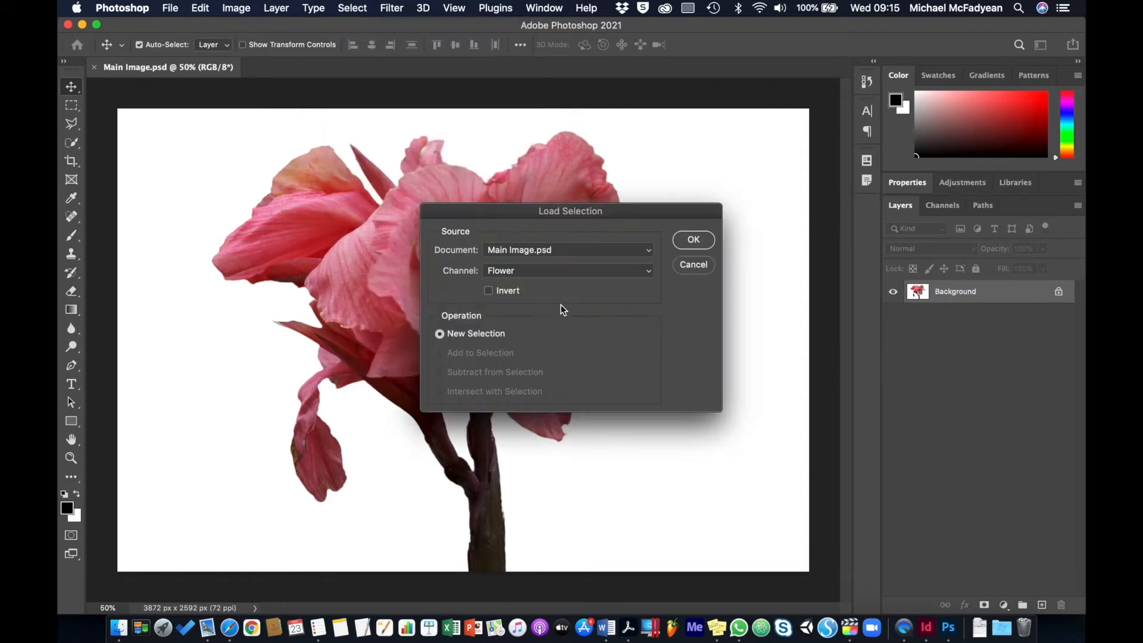
left_click(569, 272)
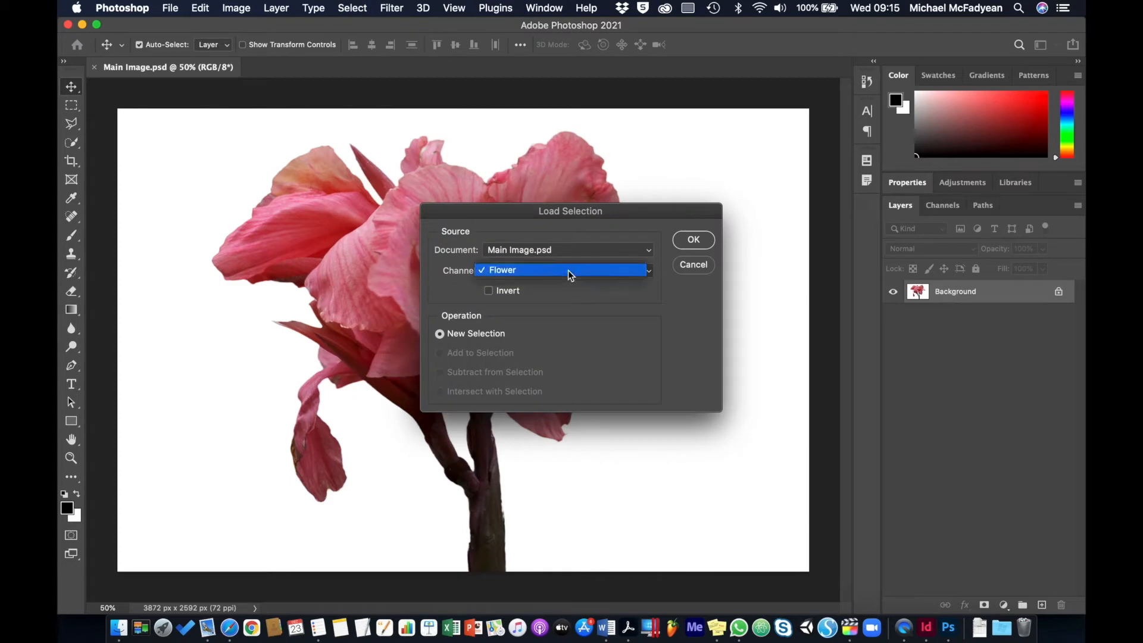
left_click(516, 271)
left_click(686, 241)
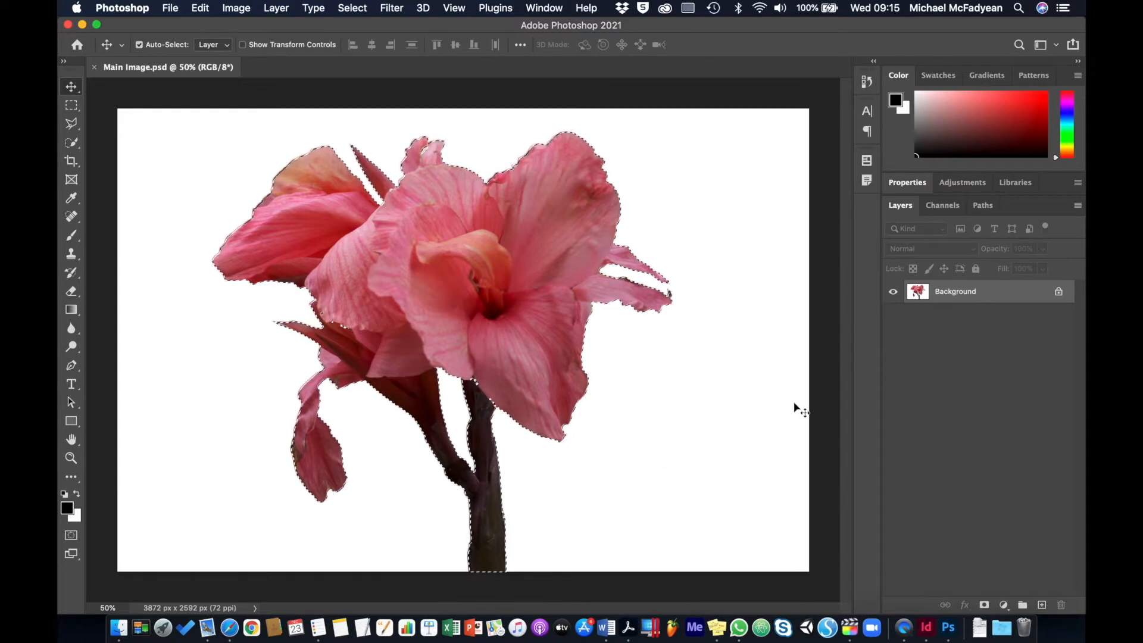
Step: Copy the selected flower and switch back to the new blank document in InDesign
key("super")
key("super+c")
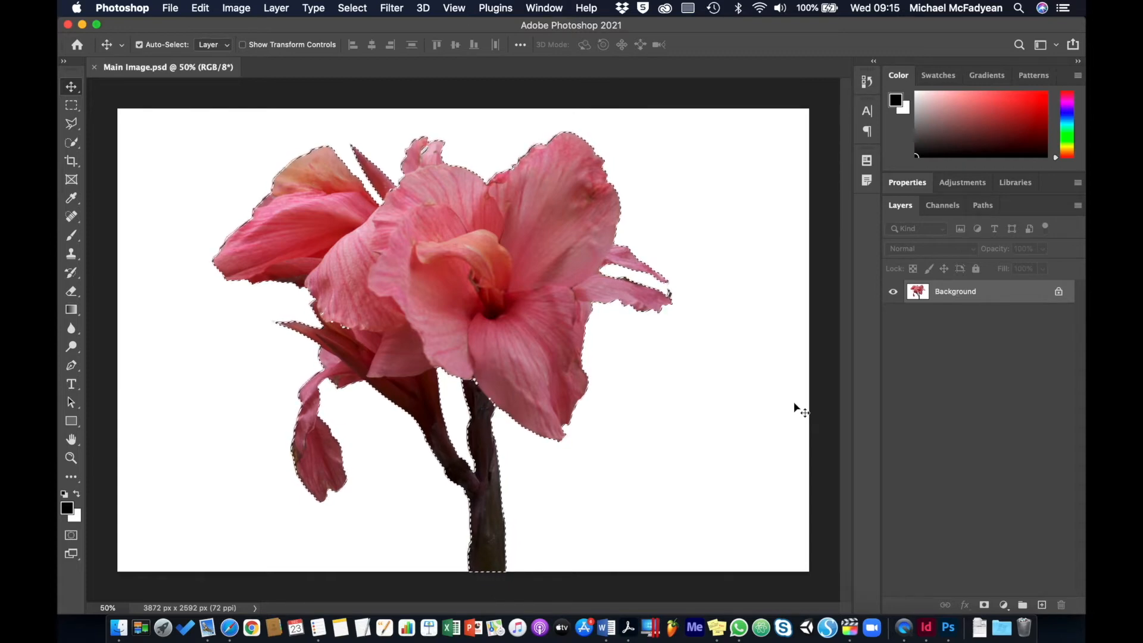
key("super")
key("super+Tab")
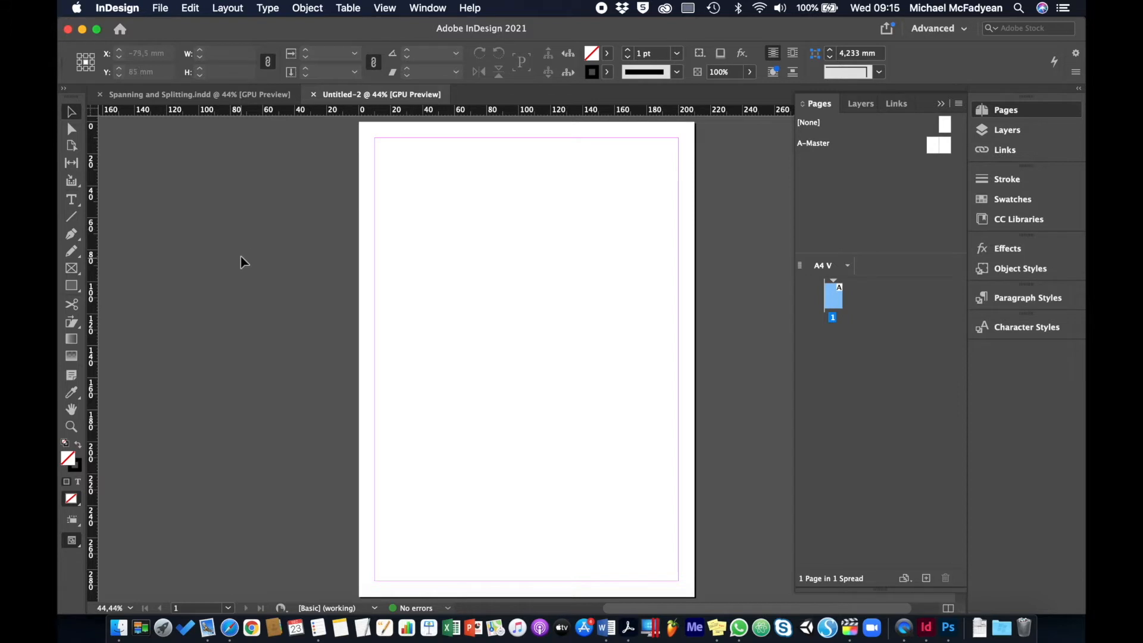
Step: Draw a text frame filling the page margins, fill it with placeholder text and deselect it
left_click(72, 206)
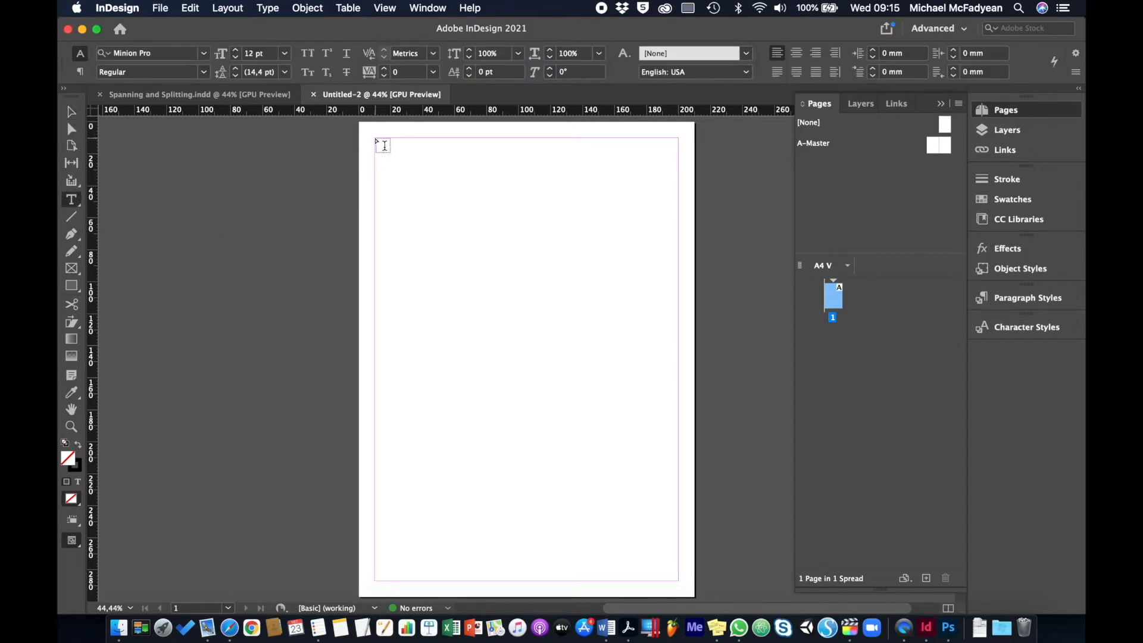
left_click_drag(478, 303, 677, 580)
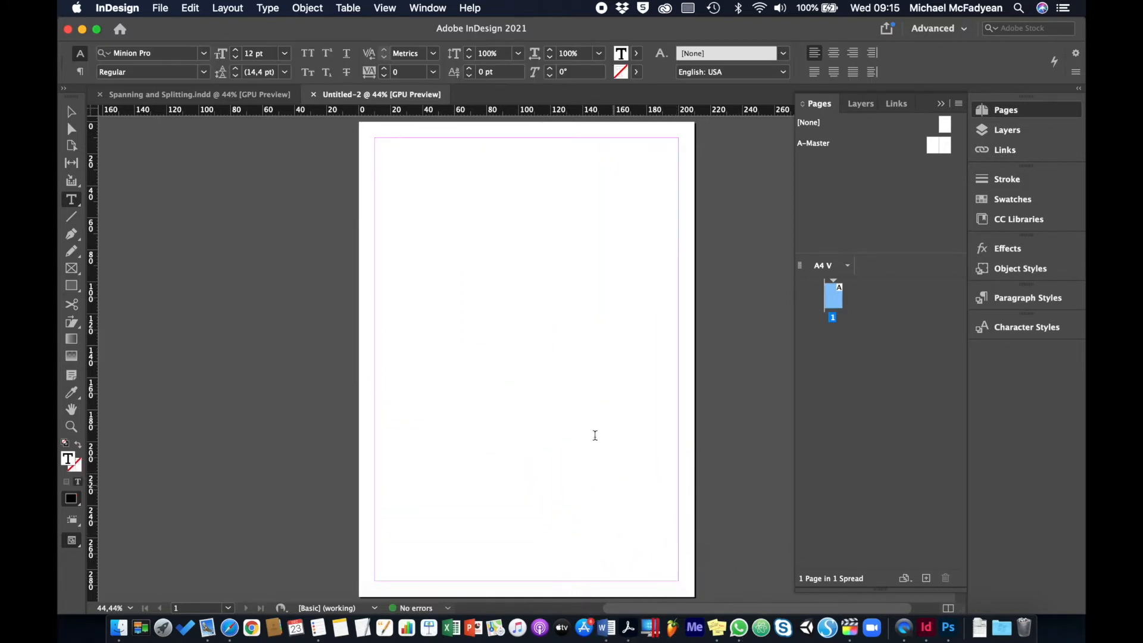
right_click(540, 291)
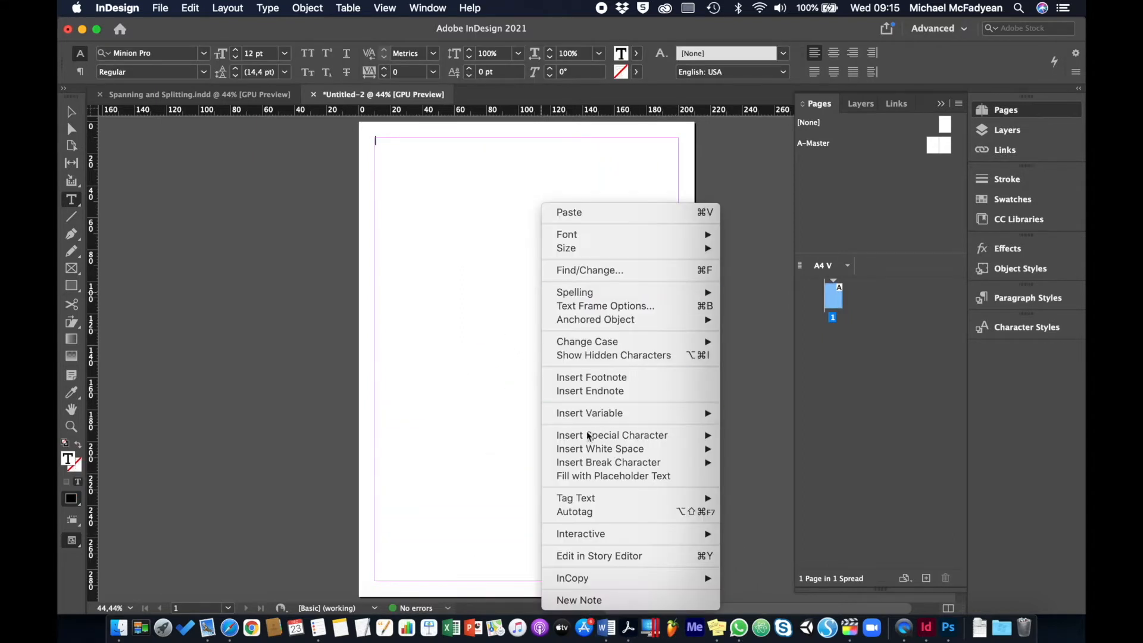
left_click(594, 477)
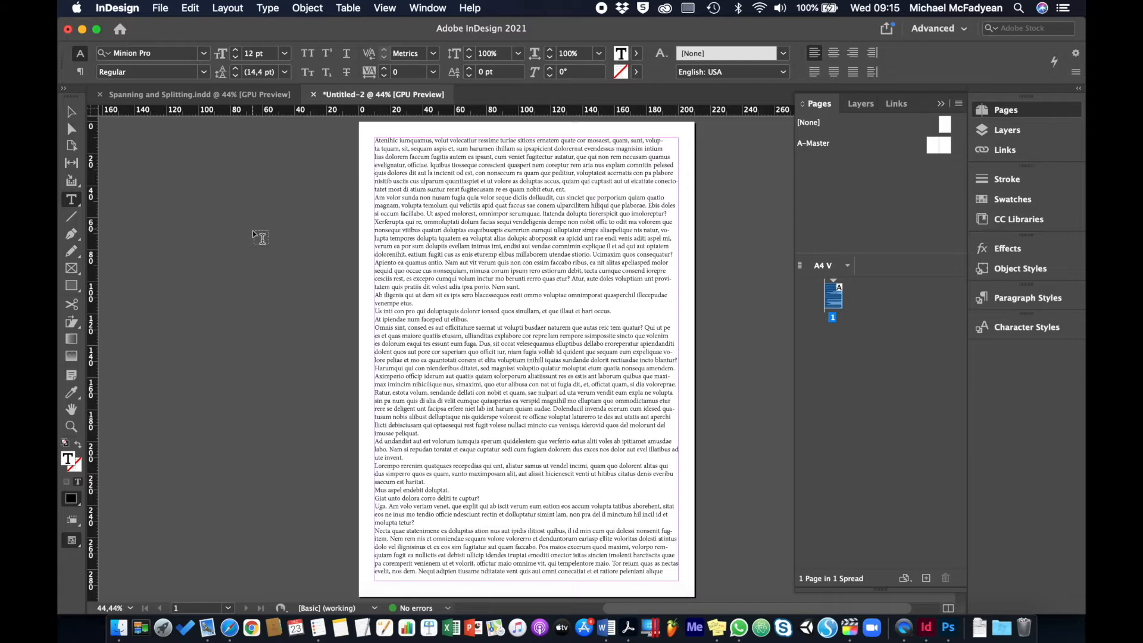
left_click(72, 112)
left_click(237, 208)
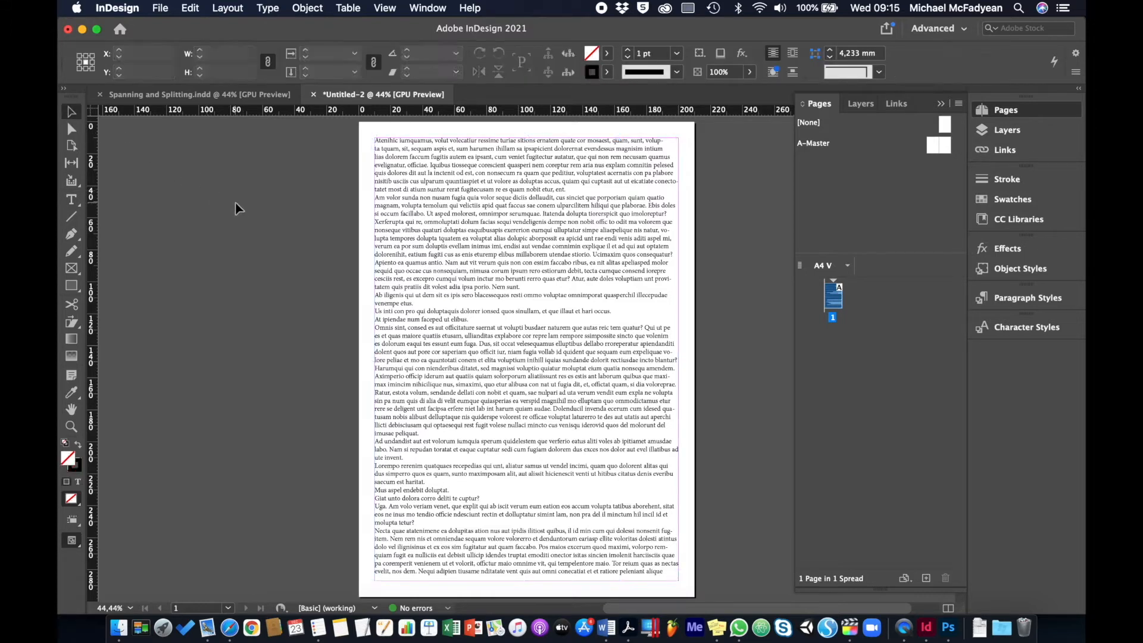
Step: Create a 50 mm by 50 mm rectangle frame on the pasteboard beside the page
left_click(71, 270)
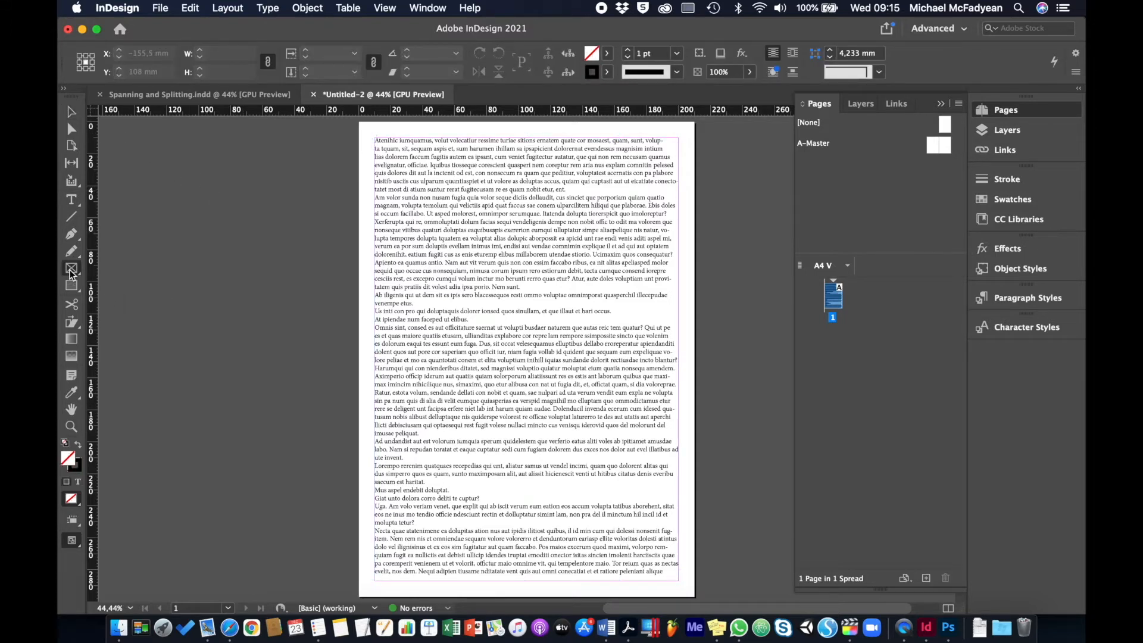
left_click(230, 231)
type("50")
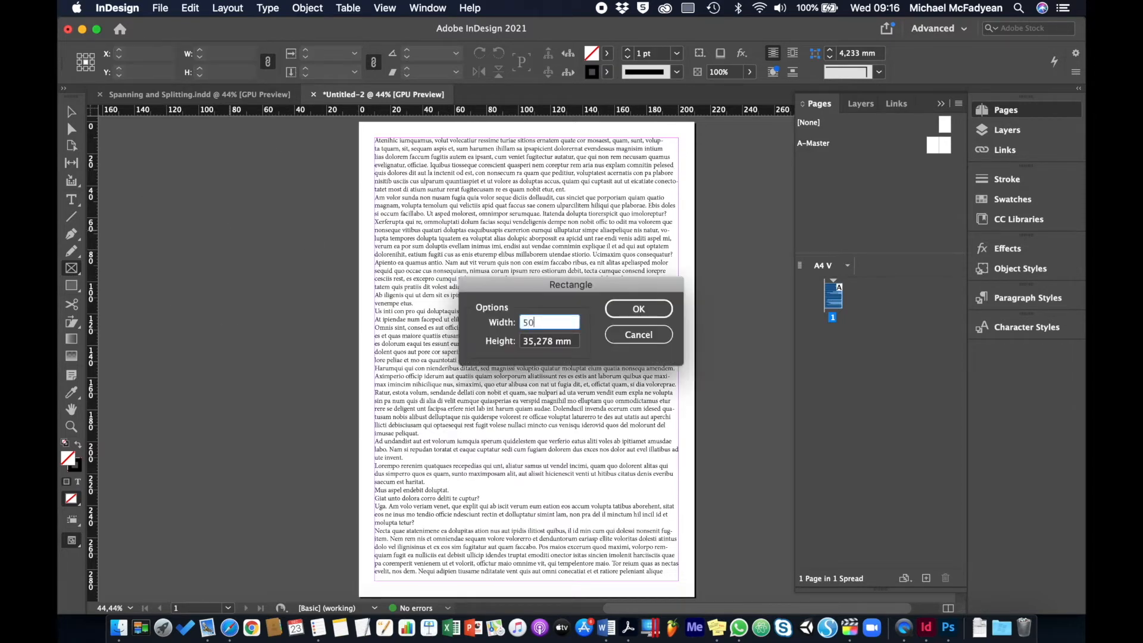
key("Tab")
type("50")
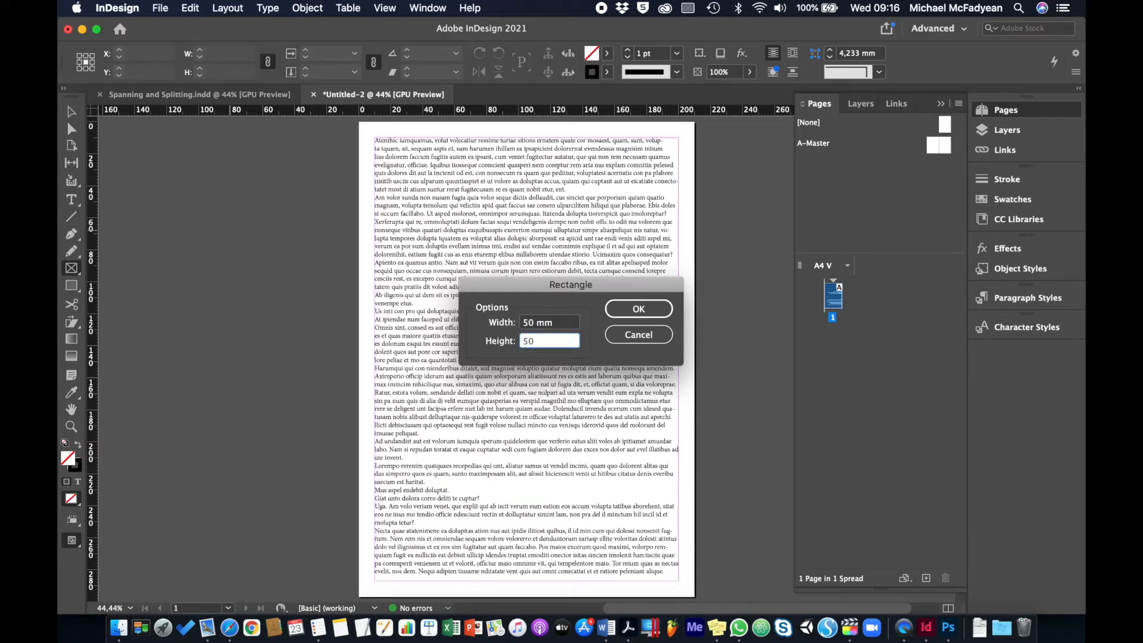
key("Return")
key("v")
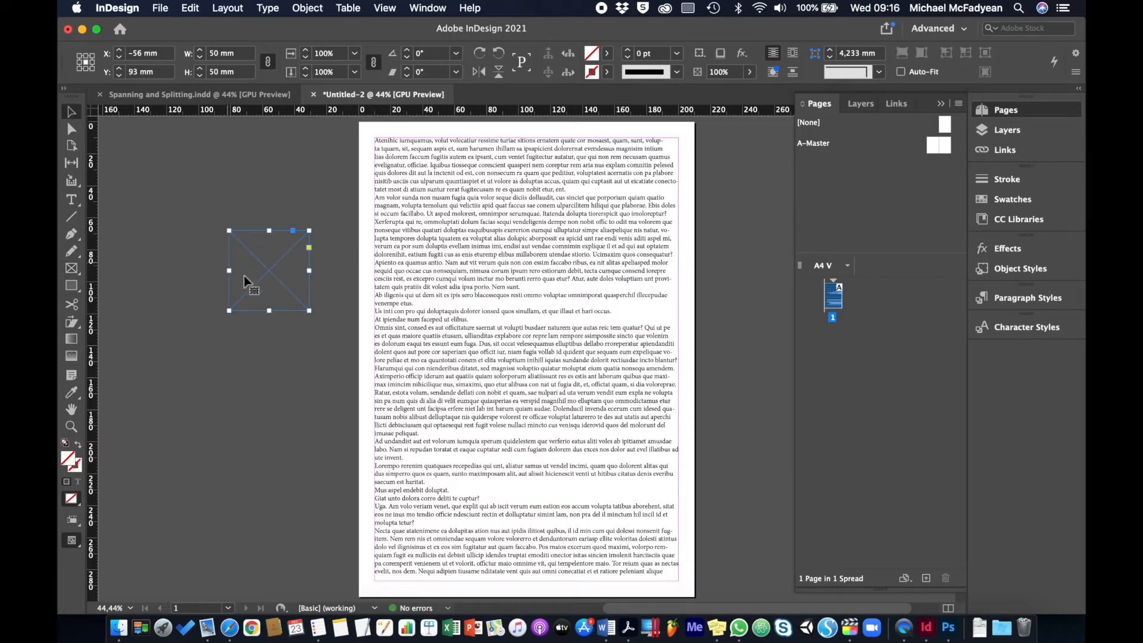
Step: Move the square frame to the page's top-right margin corner and duplicate it down the right margin at mid-height and at the bottom
left_click_drag(274, 261, 645, 171)
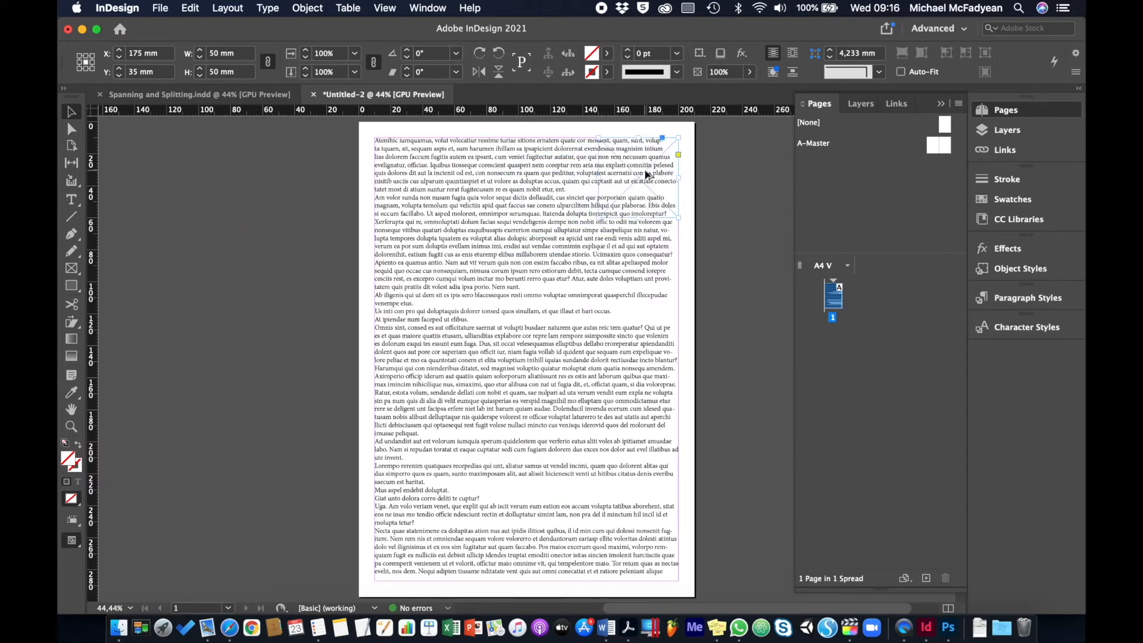
left_click_drag(645, 174, 642, 540)
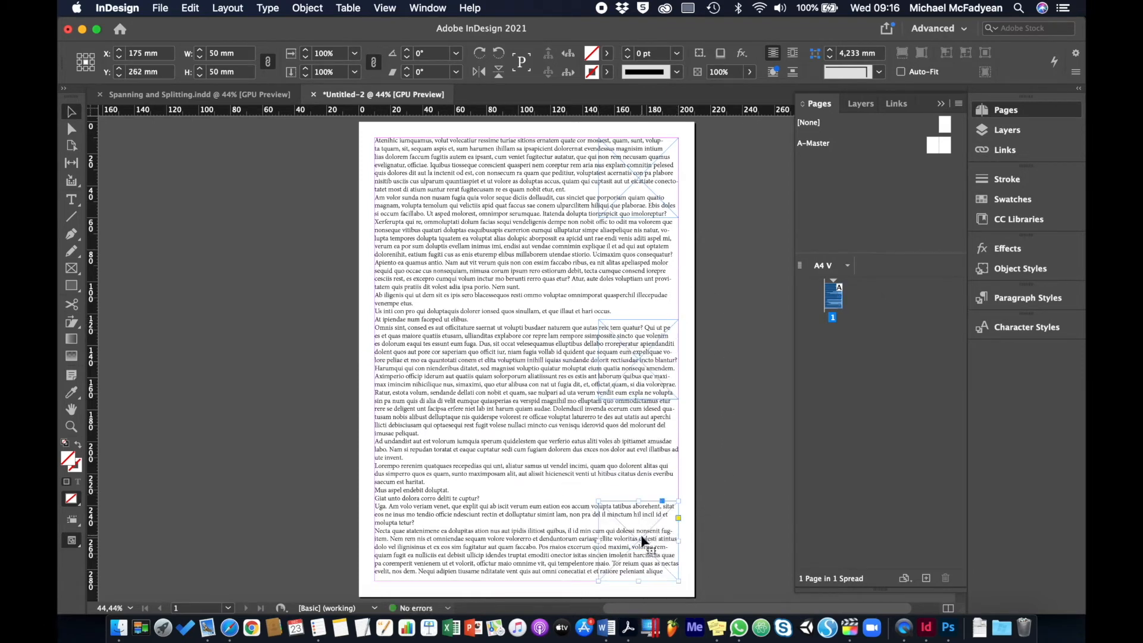
left_click(709, 318)
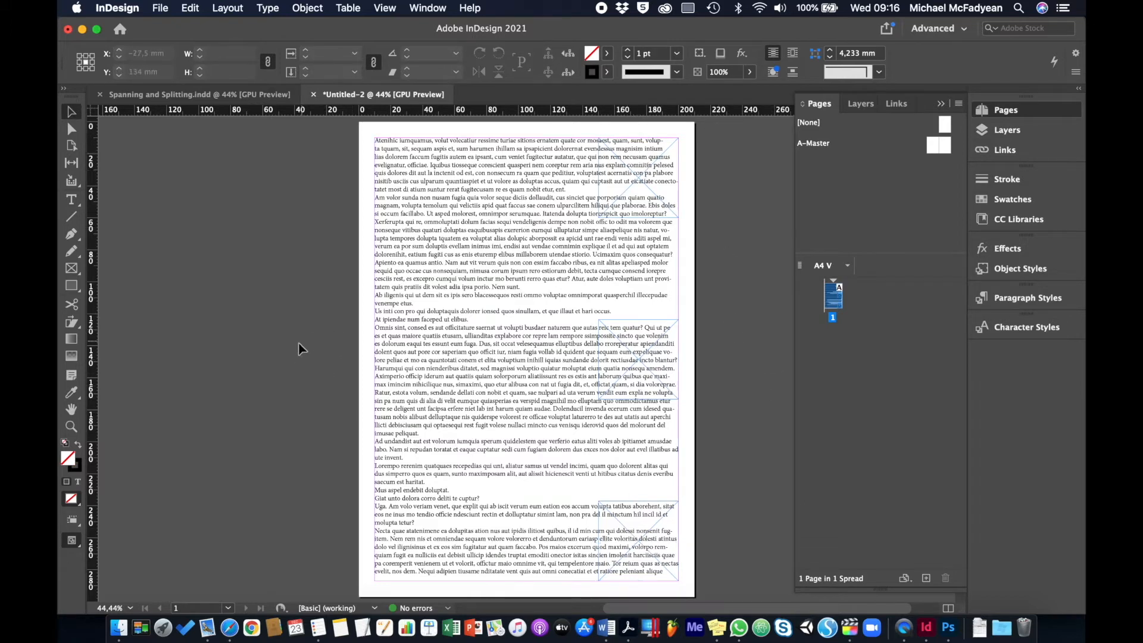
Step: Load the images 1.jpg, 2.jpg and 3.jpg from Theme 3's Activity_3-3-1_Files folder for placing
key("super+d")
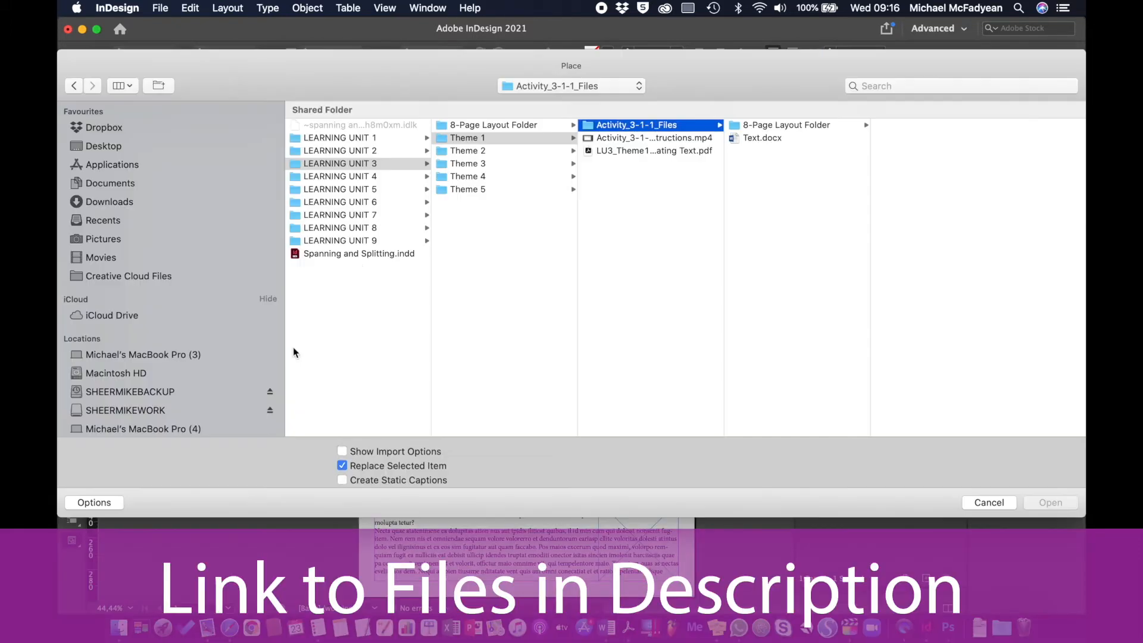
left_click(513, 163)
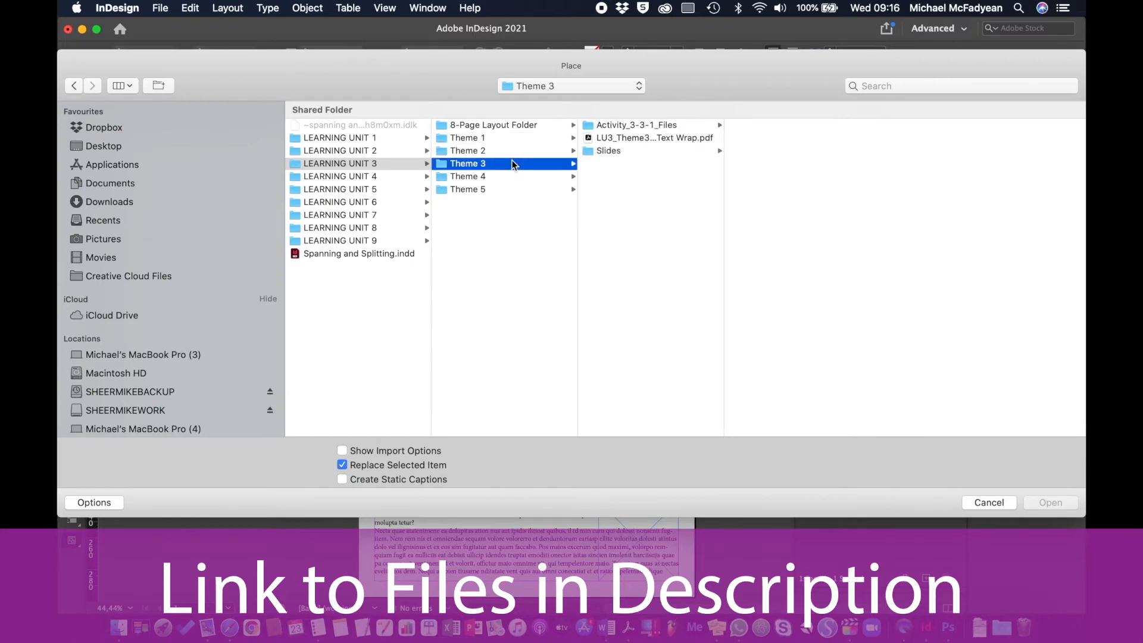
left_click(612, 127)
left_click(752, 124)
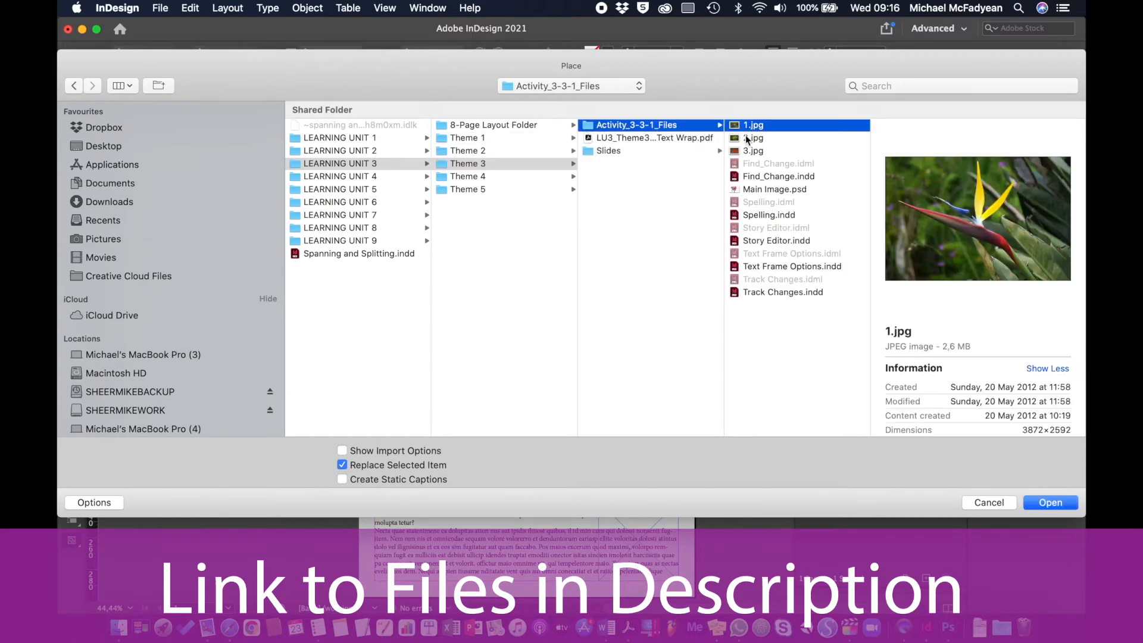
left_click(745, 137, "shift")
left_click(746, 151, "shift")
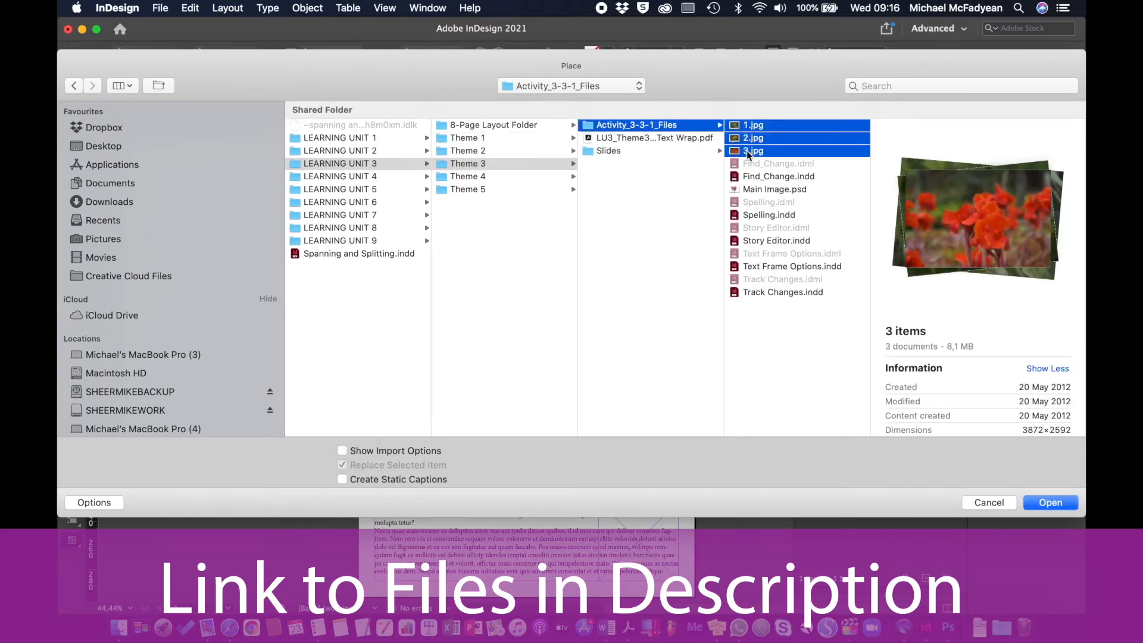
left_click(1033, 500)
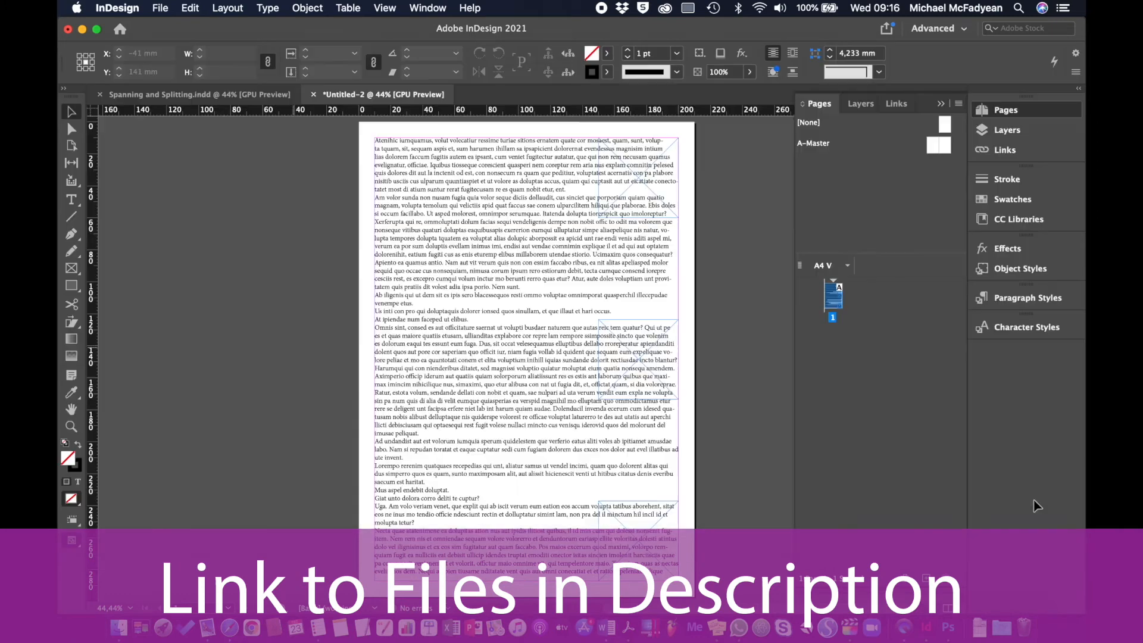
Step: Place the three loaded flower images into the top, middle and bottom frames along the page's right margin and deselect them
left_click(635, 175)
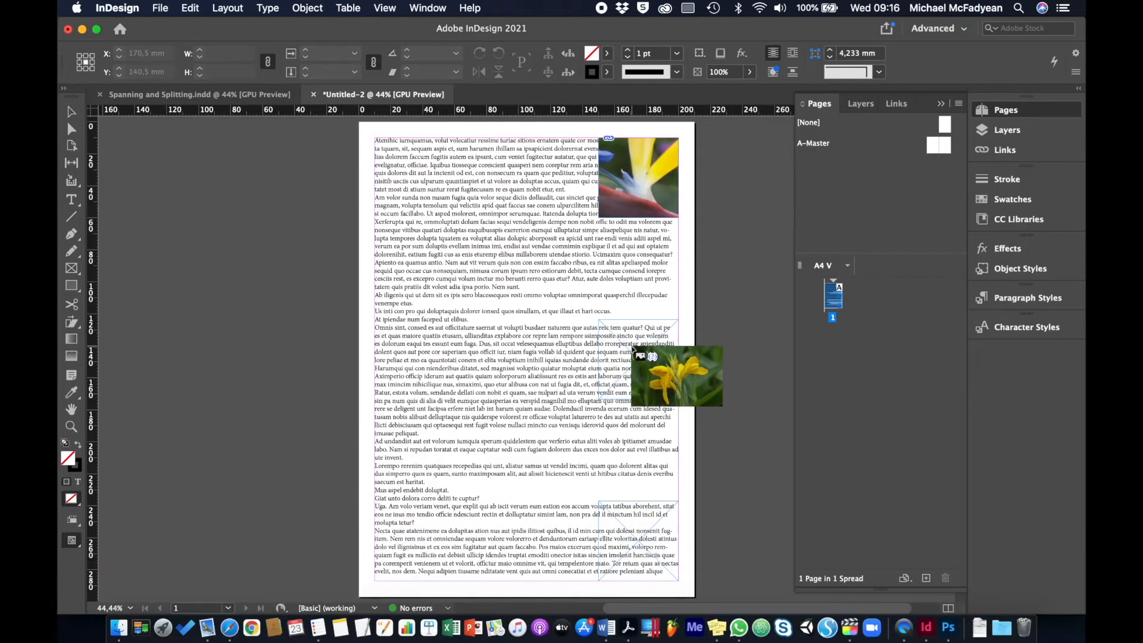
left_click(631, 349)
left_click(629, 534)
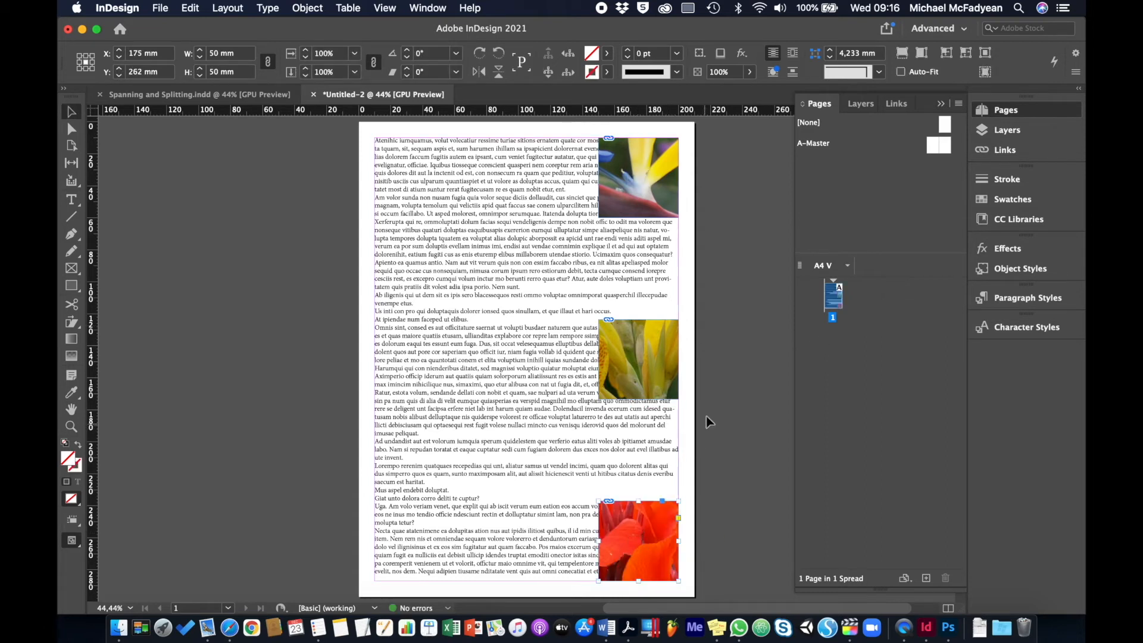
left_click(730, 451)
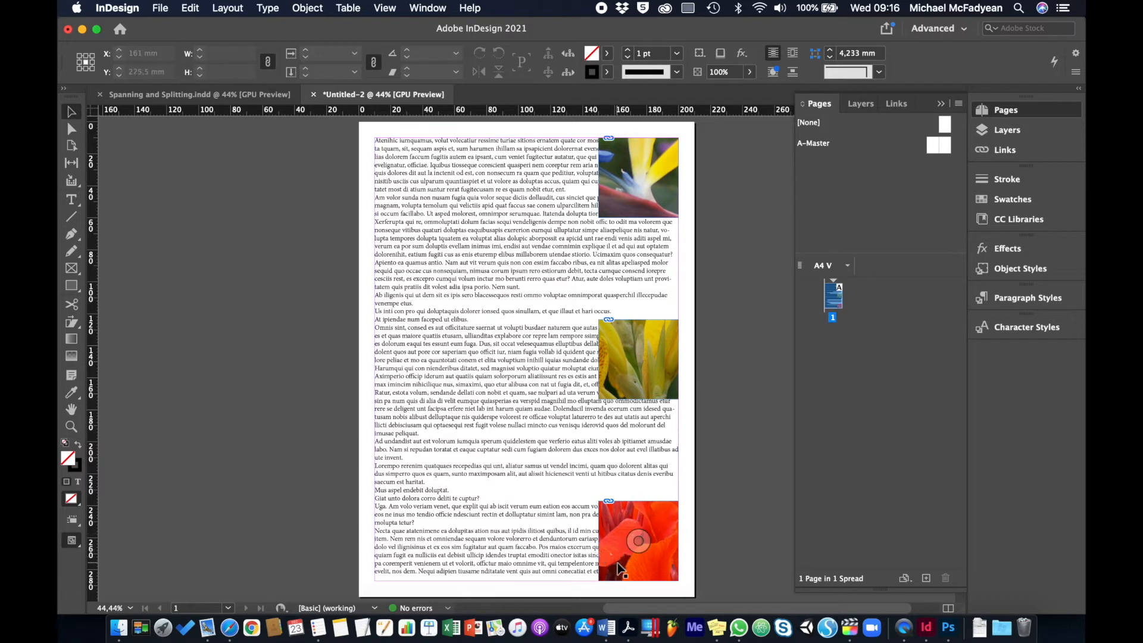
Step: Select all three flower images and set their text wrap to wrap around the bounding box, using the full Text Wrap options
left_click(663, 213)
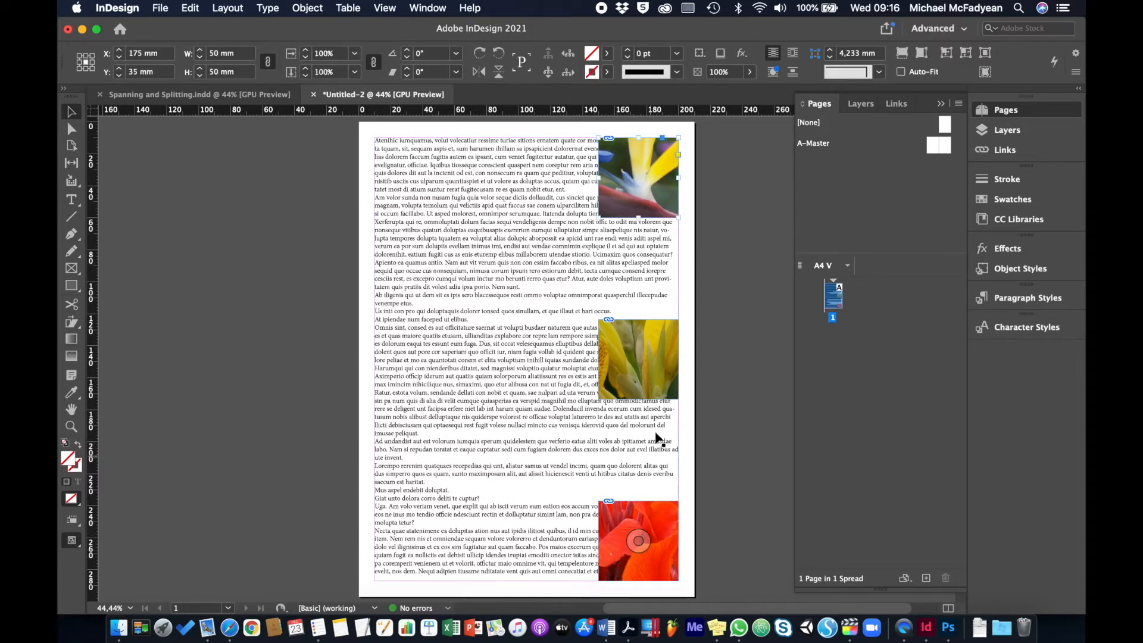
left_click(657, 395, "shift")
left_click(657, 513, "shift")
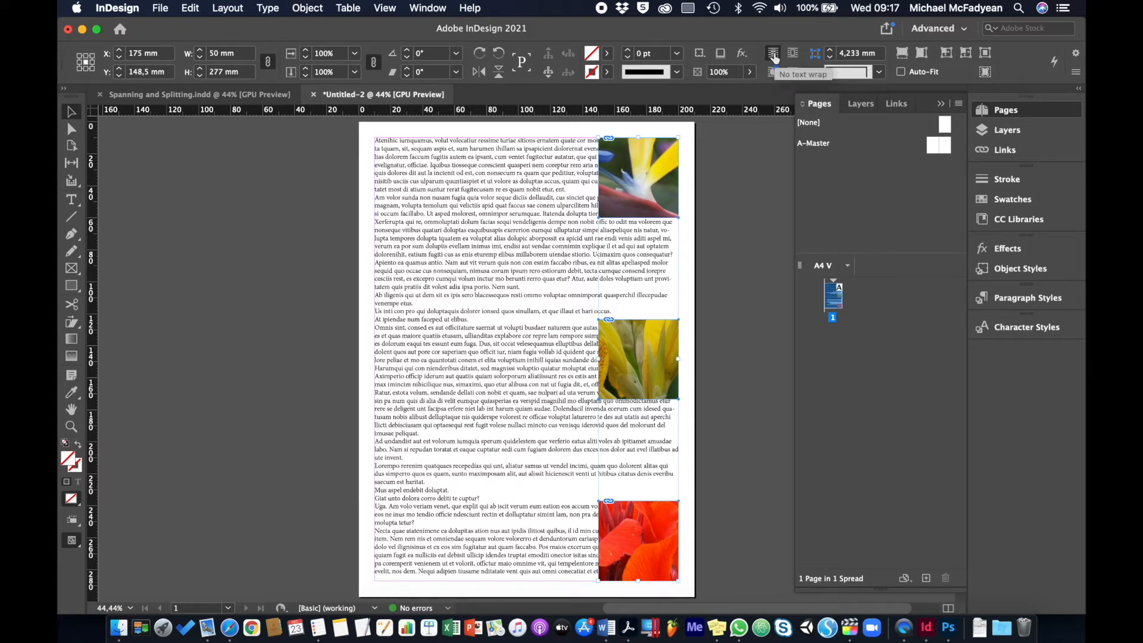
left_click(773, 57, "alt")
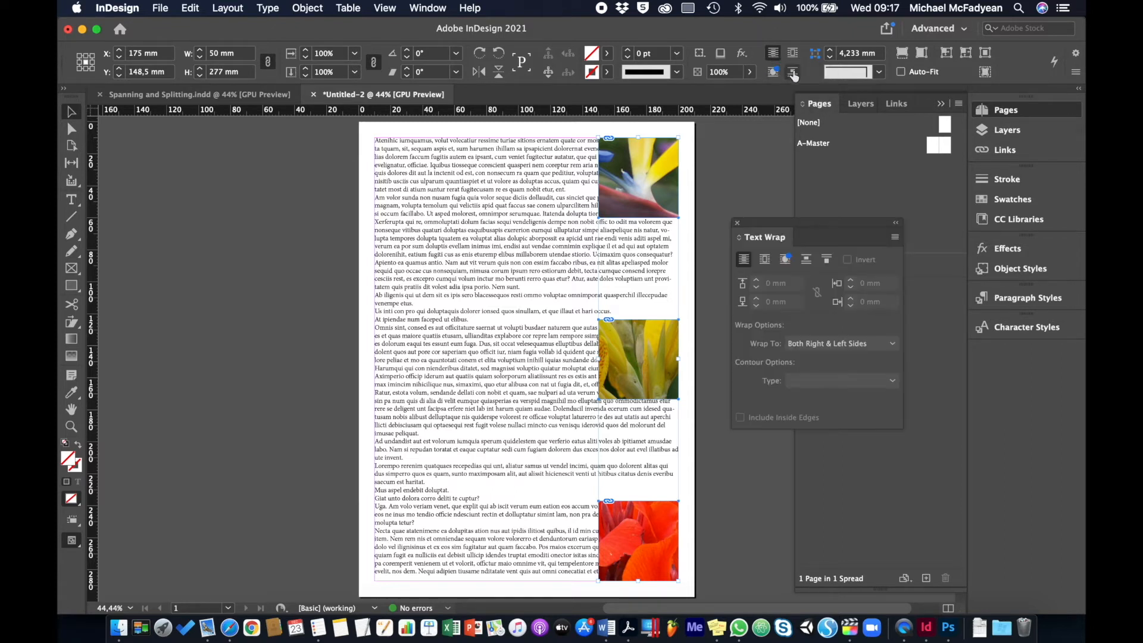
mouse_move(778, 222)
left_mouse_down()
mouse_move(774, 164)
mouse_move(779, 213)
left_mouse_up()
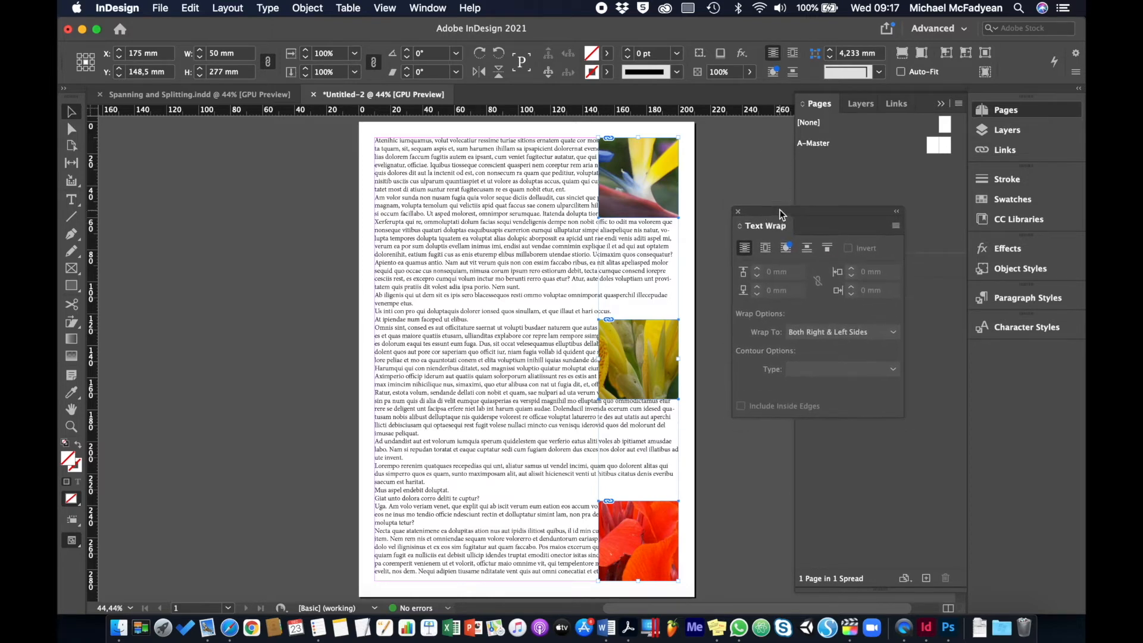
left_click(765, 248)
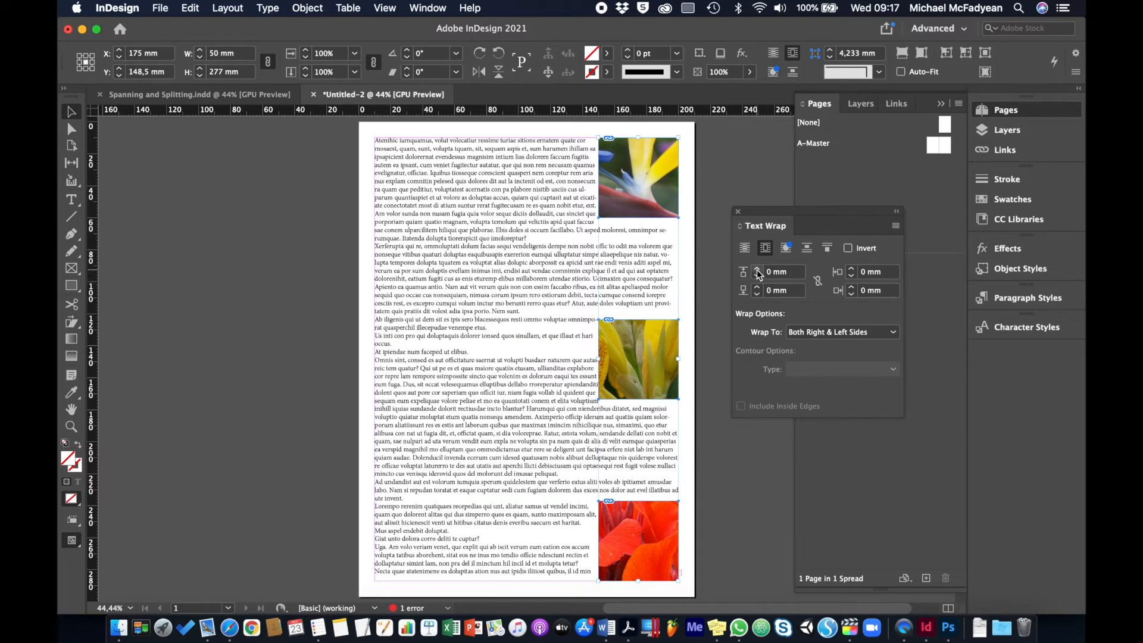
Step: Set the left wrap offset of the three flower images to 5 mm
left_click(852, 269)
left_click(851, 270)
left_click(852, 269)
left_click(852, 269)
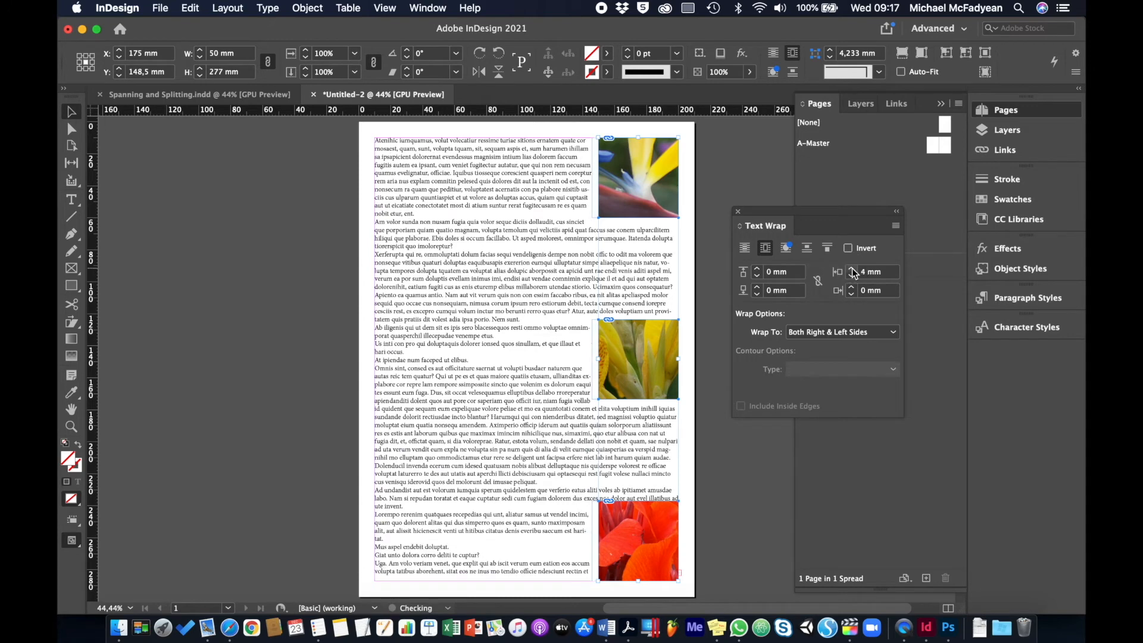
left_click(851, 269)
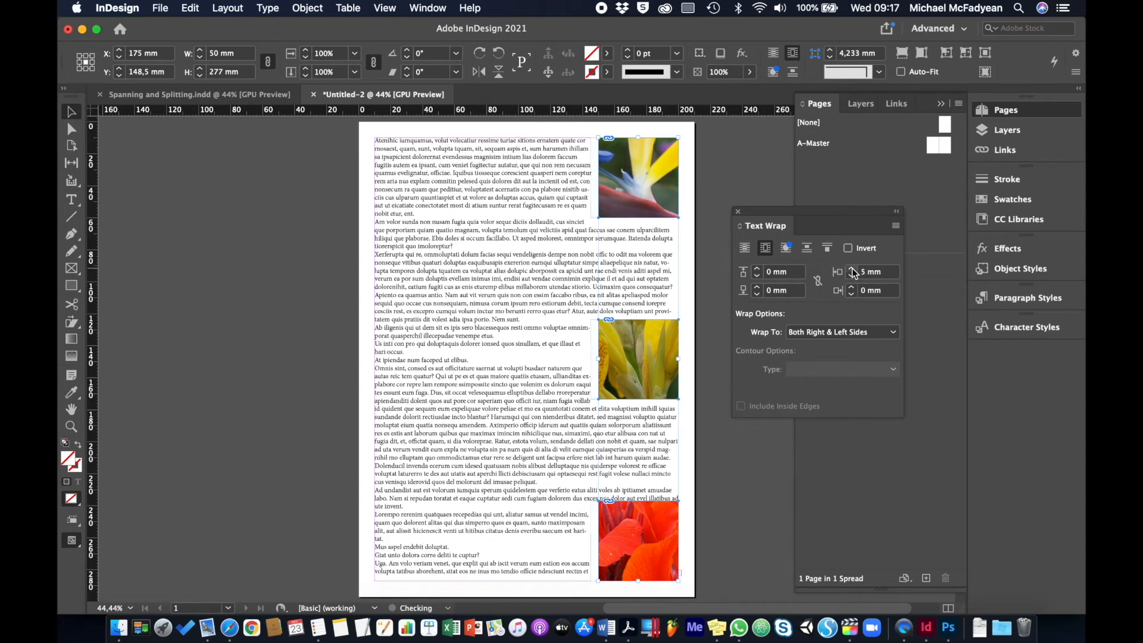
Step: Set the top and bottom wrap offsets of the three flower images to 5 mm and deselect them
left_click(757, 268)
left_click(756, 269)
left_click(756, 269)
left_click(756, 269)
left_click(757, 268)
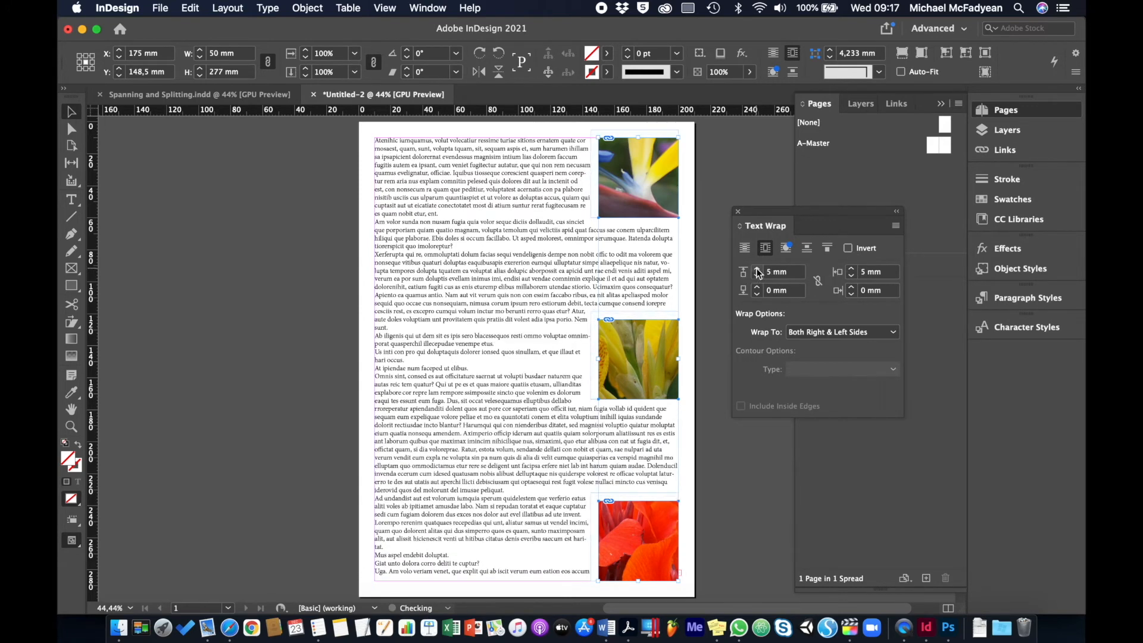
left_click(757, 287)
left_click(757, 287)
left_click(756, 287)
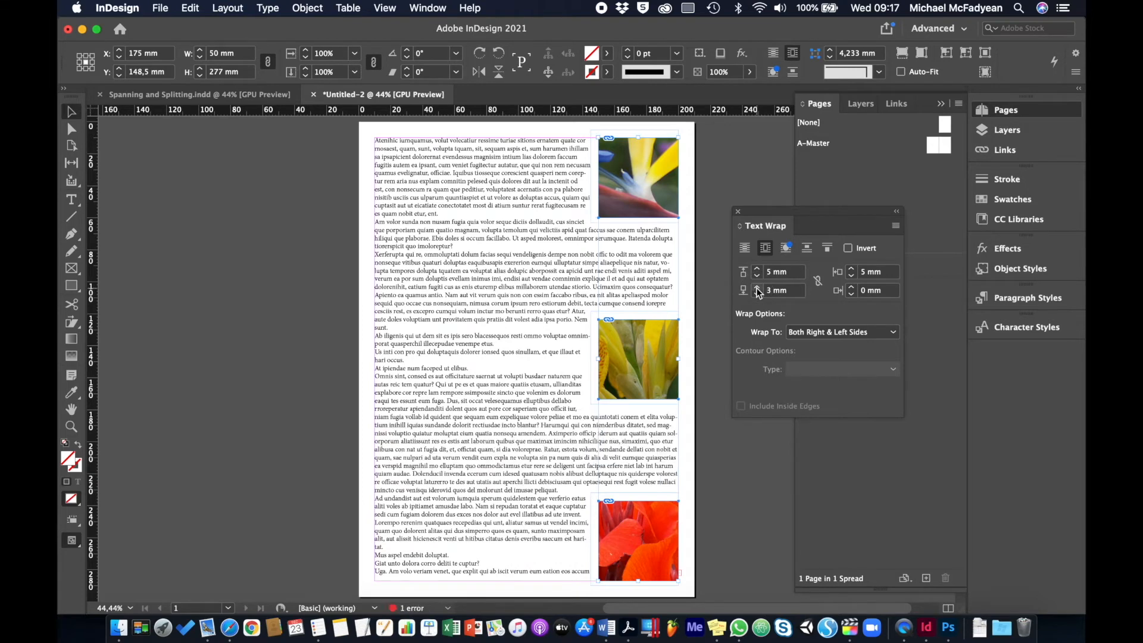
left_click(757, 287)
left_click(757, 288)
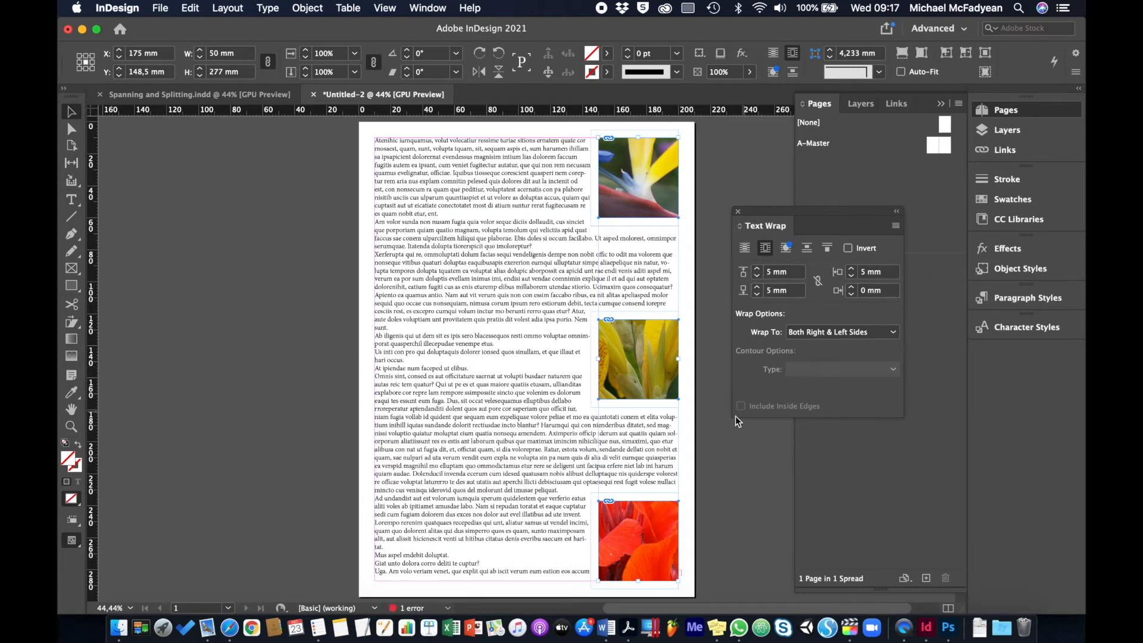
left_click(705, 179)
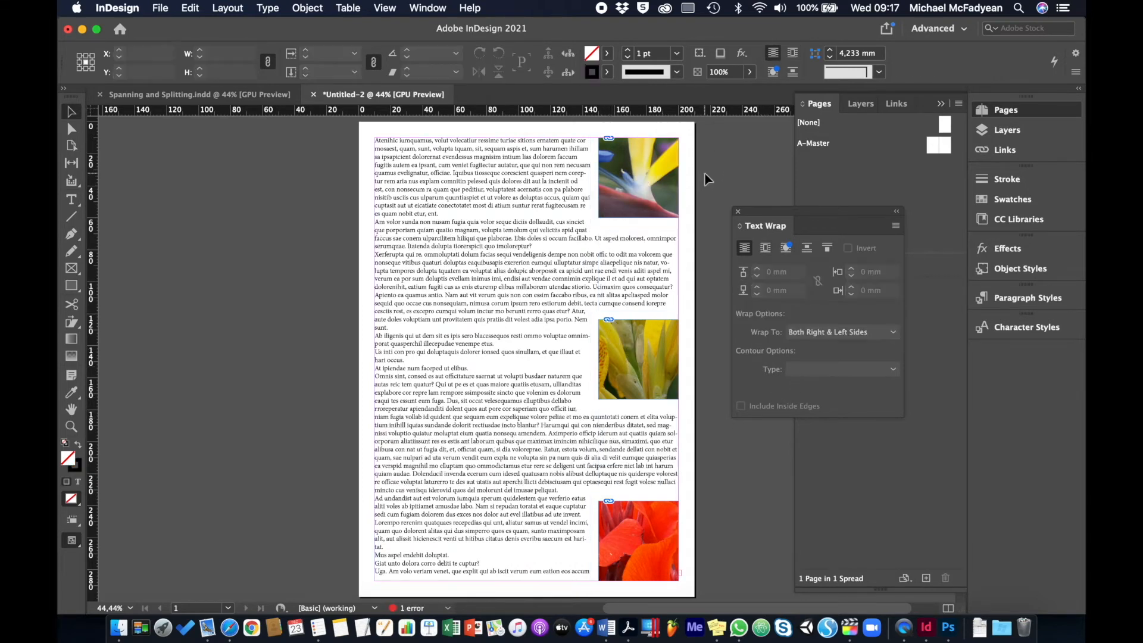
Step: Test the wrap by moving the top flower image into the body text near X 57.5 mm, Y 94 mm, and undo the move
left_click(605, 213)
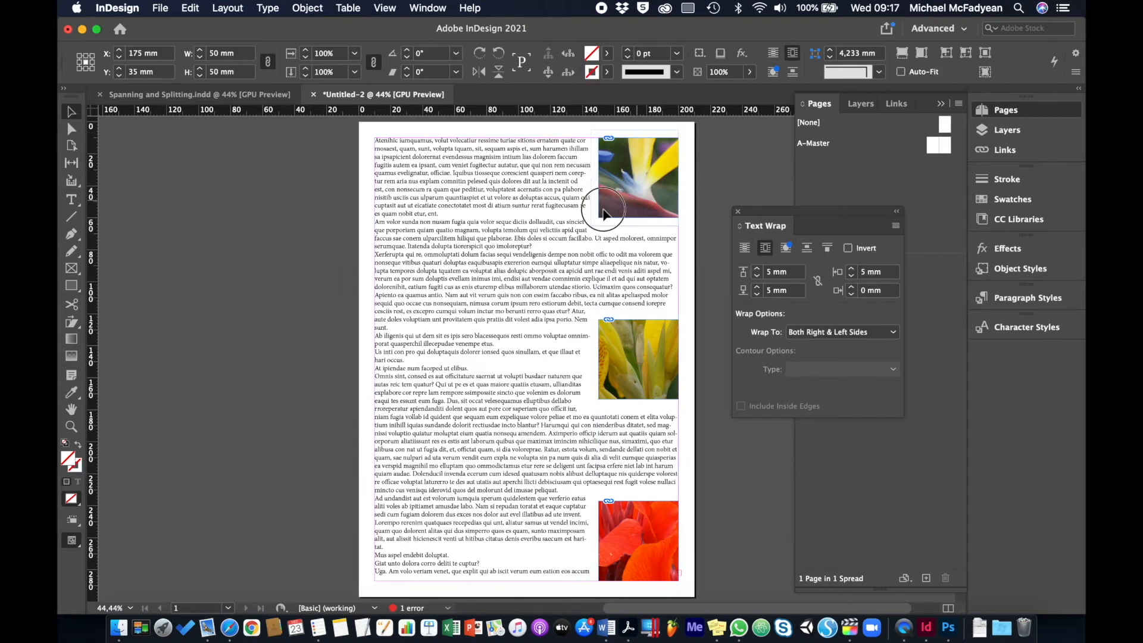
left_click_drag(604, 212, 451, 300)
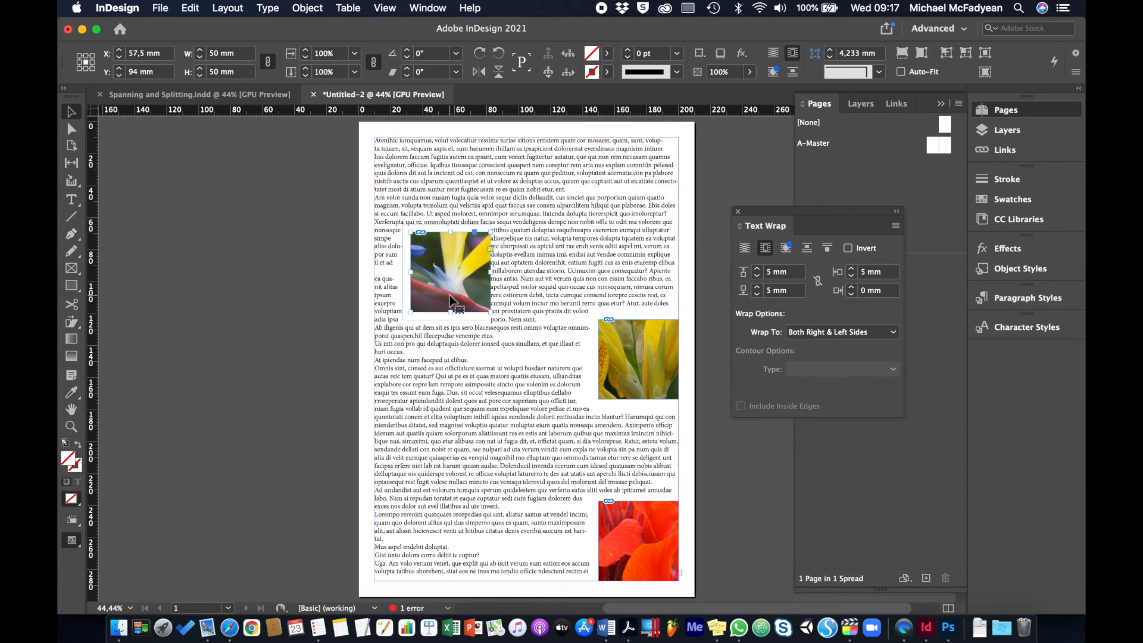
key("super+z")
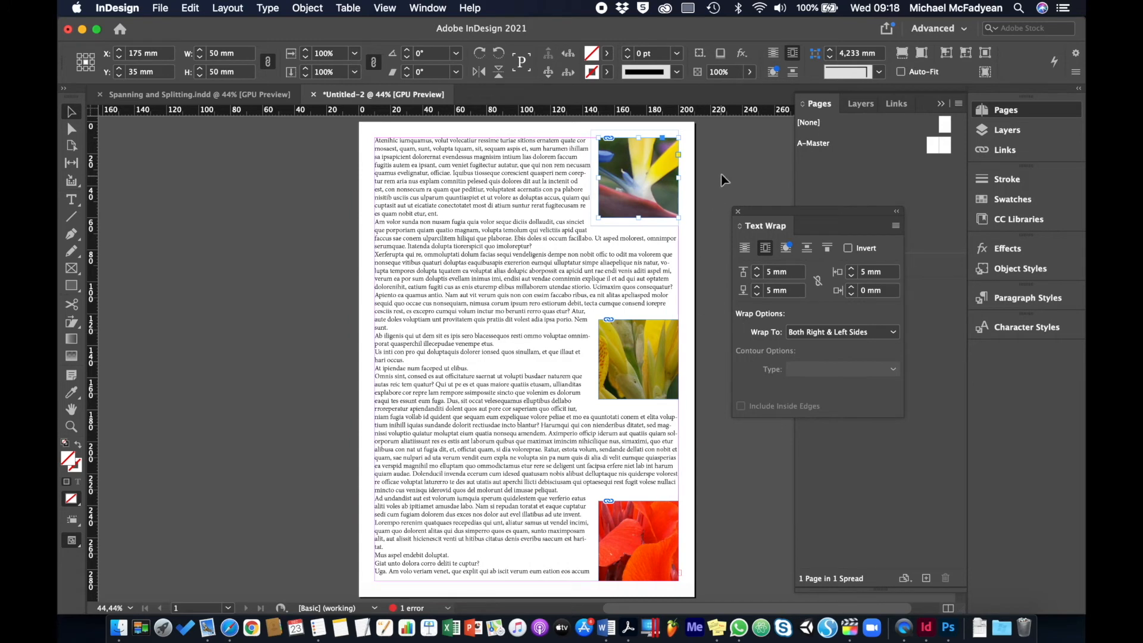
left_click(722, 178)
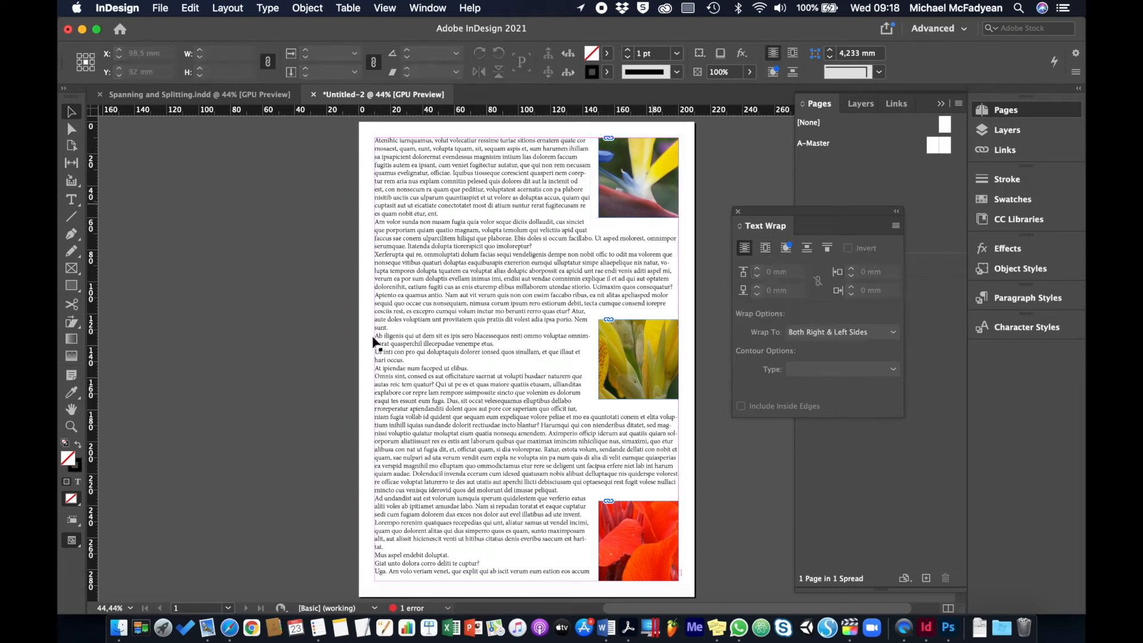
Step: Draw a text frame about 67 mm by 67.5 mm on the pasteboard left of the page for a short quote
scroll(329, 481, "right", 5)
scroll(330, 481, "down", 2)
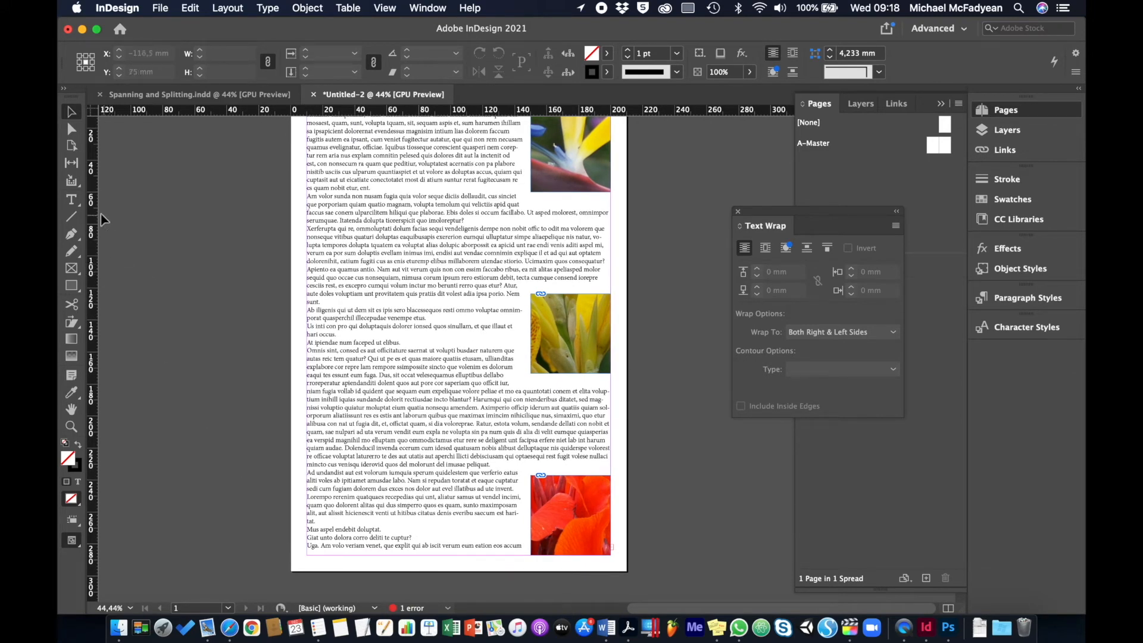
left_click(72, 201)
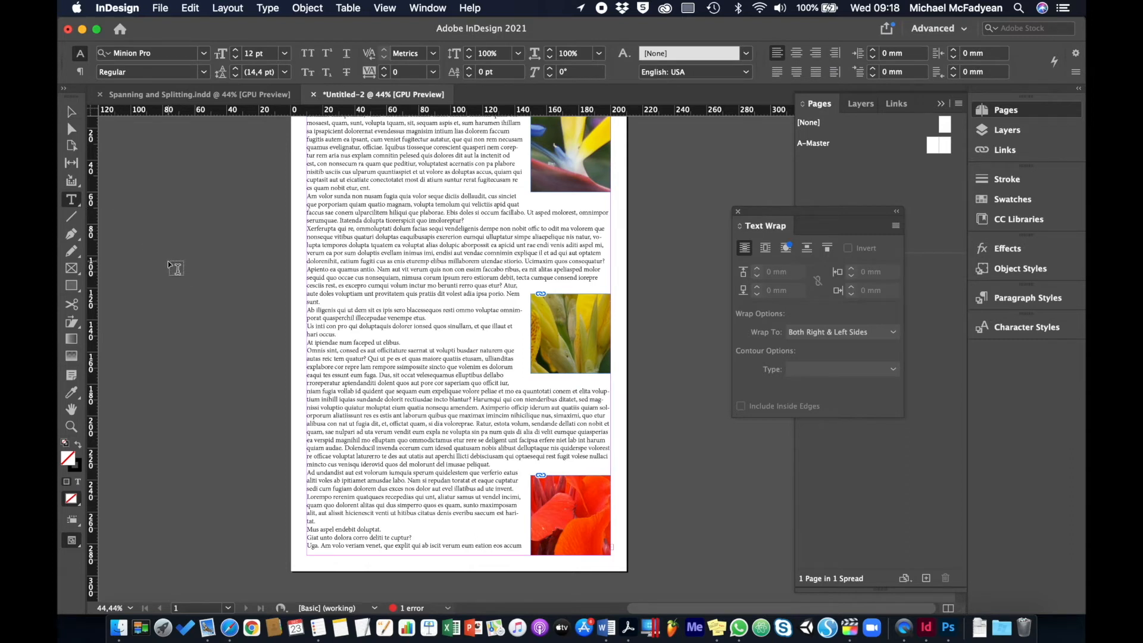
left_click_drag(168, 261, 275, 367)
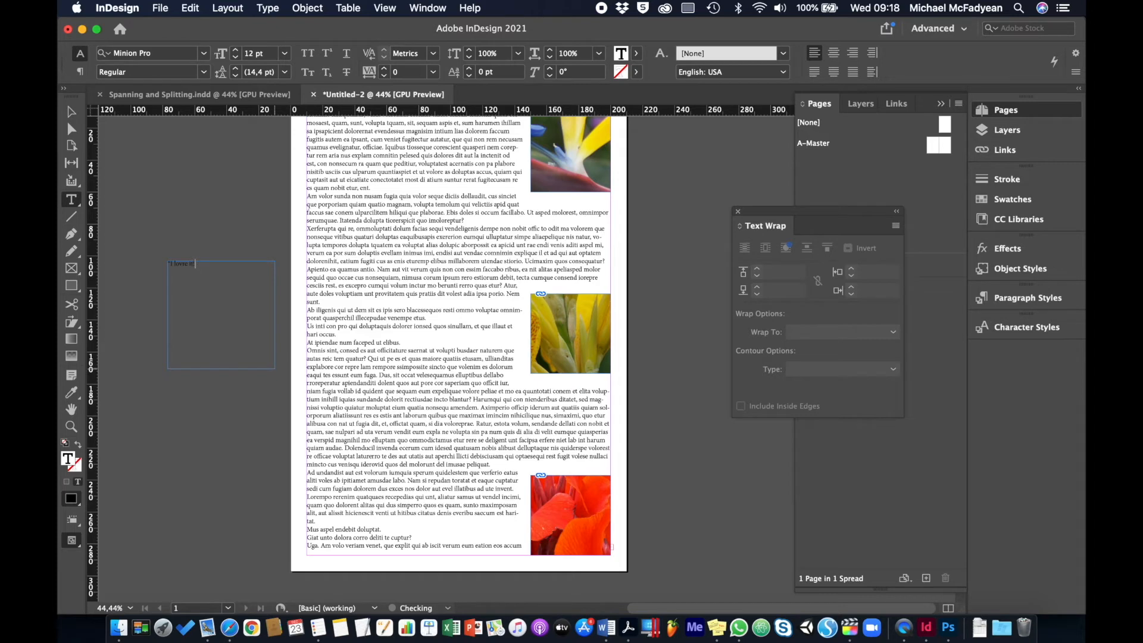
Step: Correct the misspelled quote in the pasteboard text frame so that it reads “I love it!”
key("super+a")
key("super+equal")
key("super+equal")
key("super+equal")
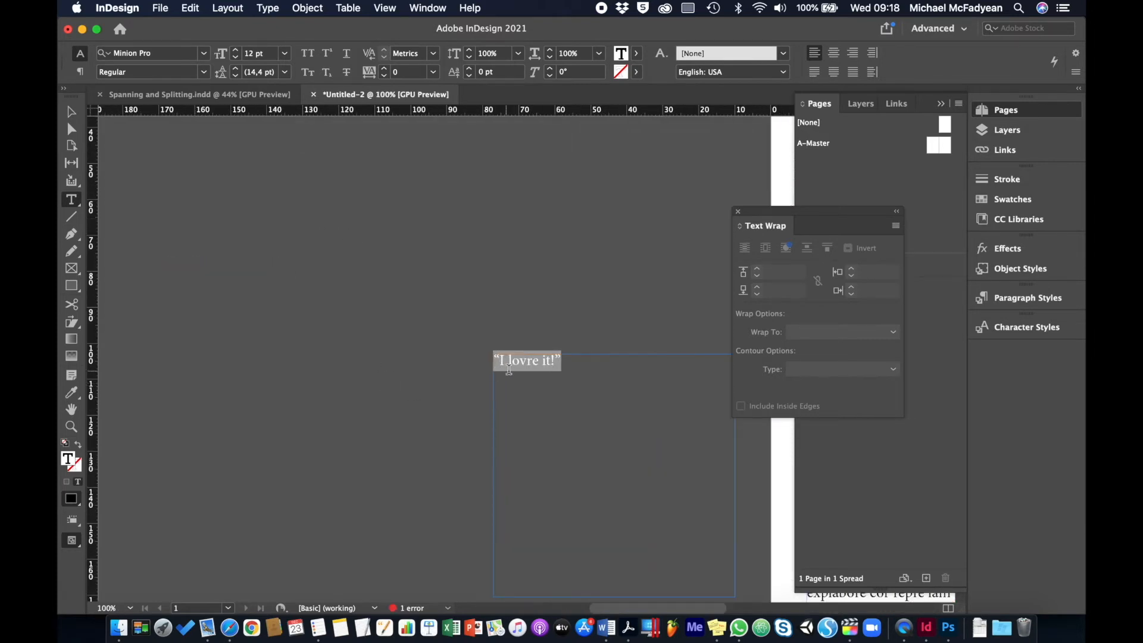
left_click(534, 363)
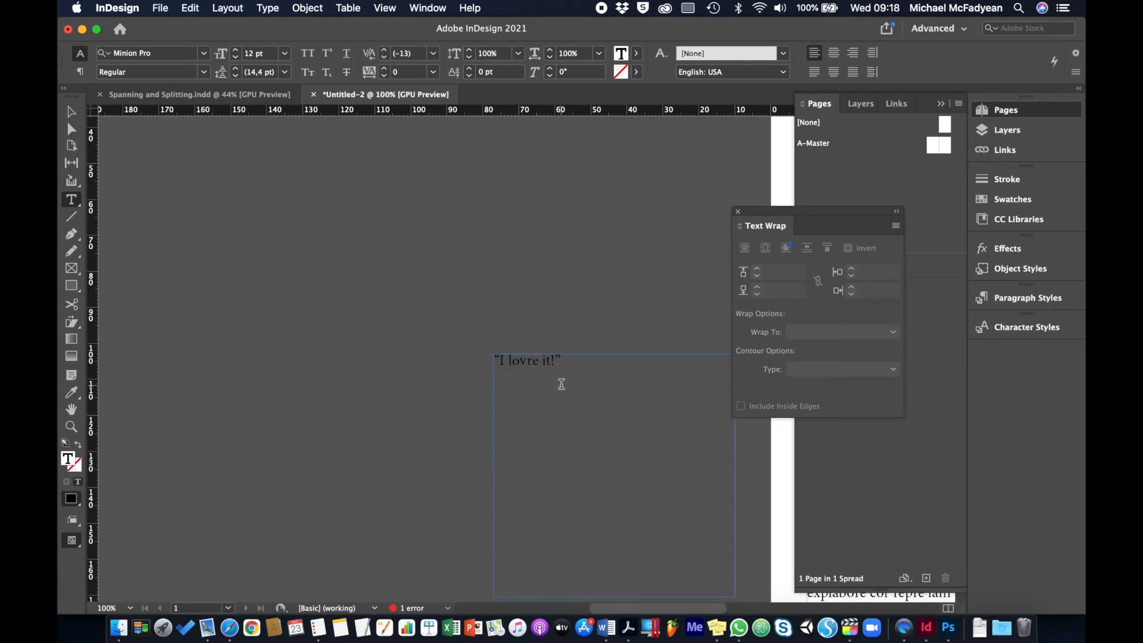
key("Delete")
left_click(561, 385)
Step: Centre the “I love it!” quote in its frame and set its font size to 40 pt
key("super+a")
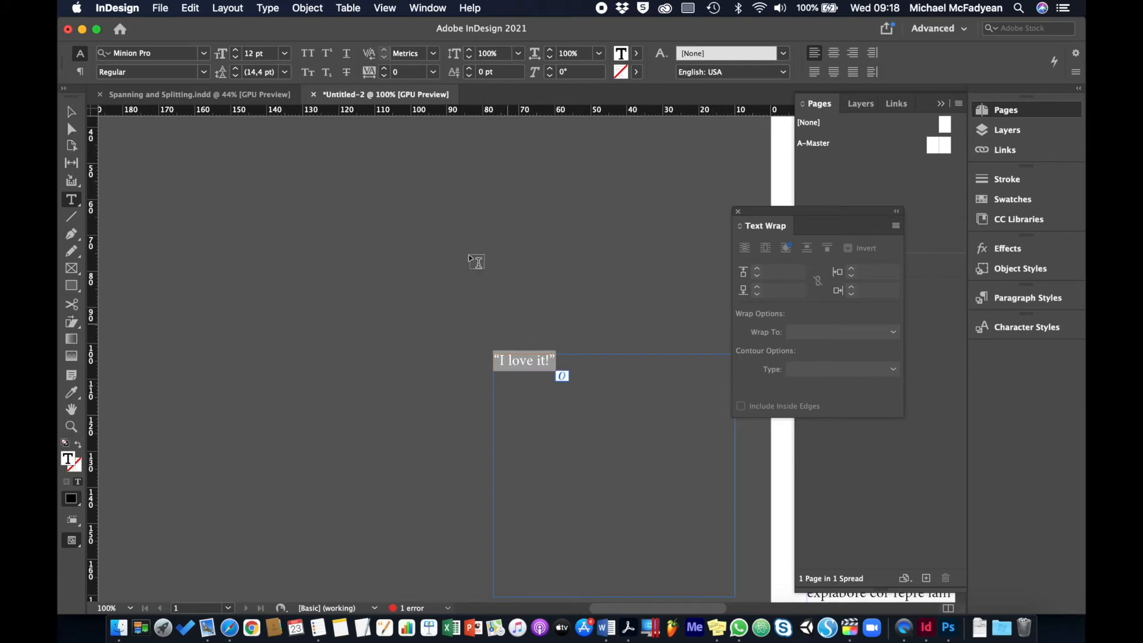
type("50")
key("Return")
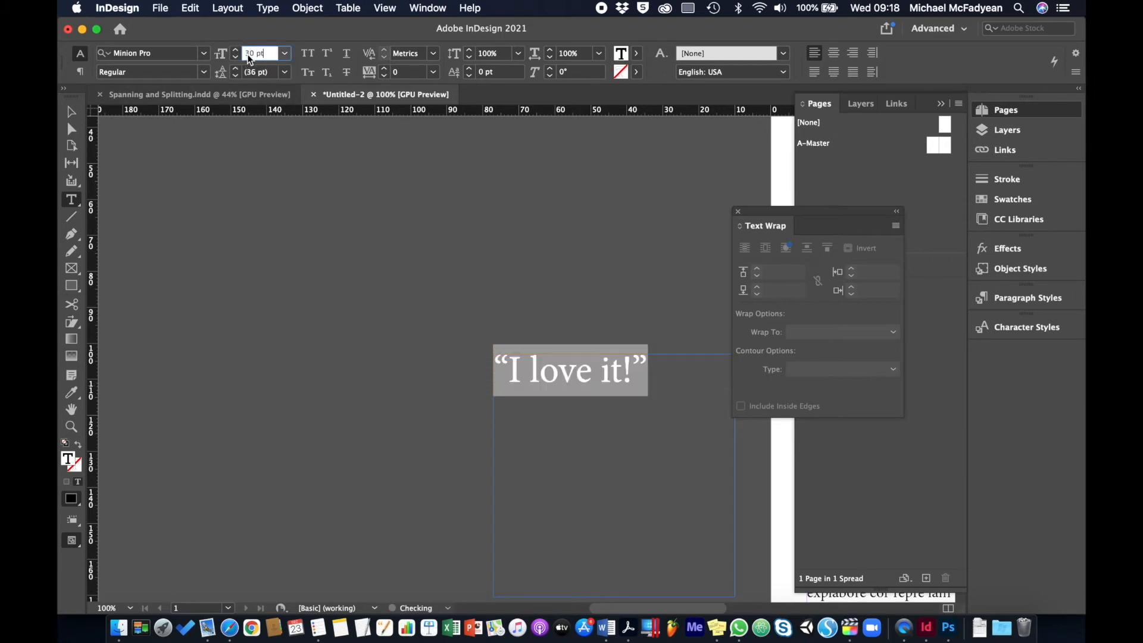
key("shift+Up")
key("shift+Up")
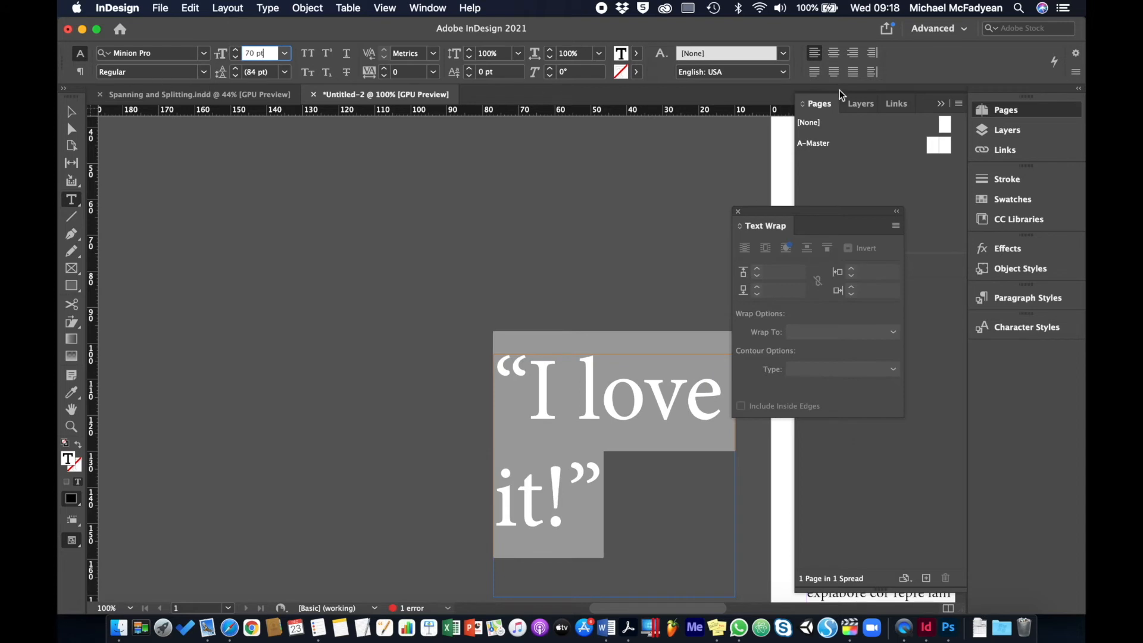
left_click(834, 53)
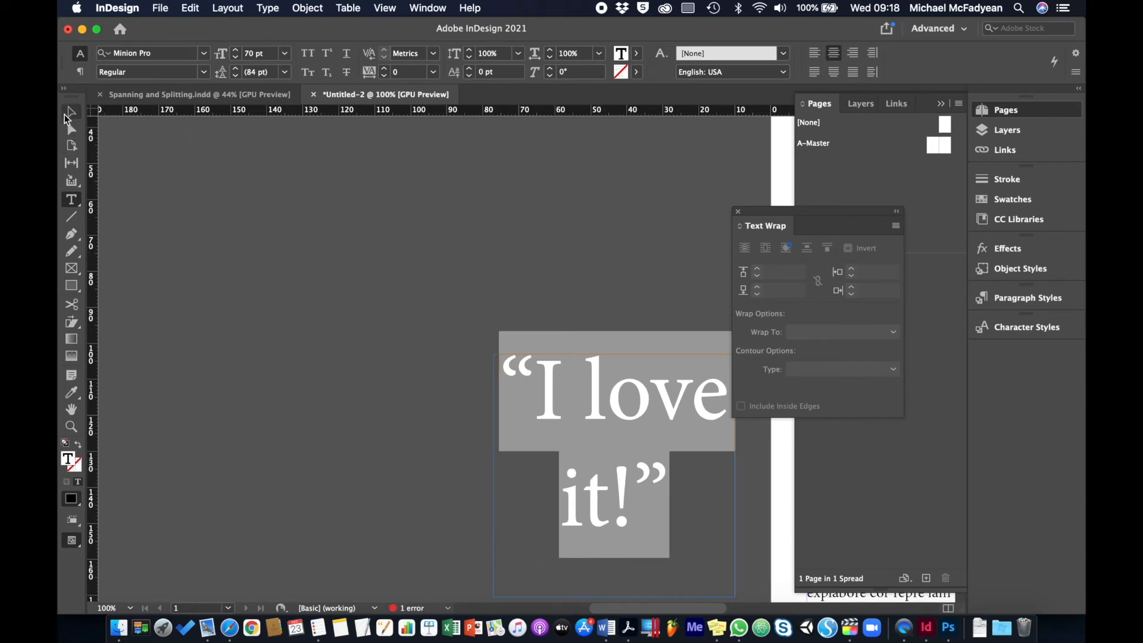
left_click(254, 54)
type("60")
key("Return")
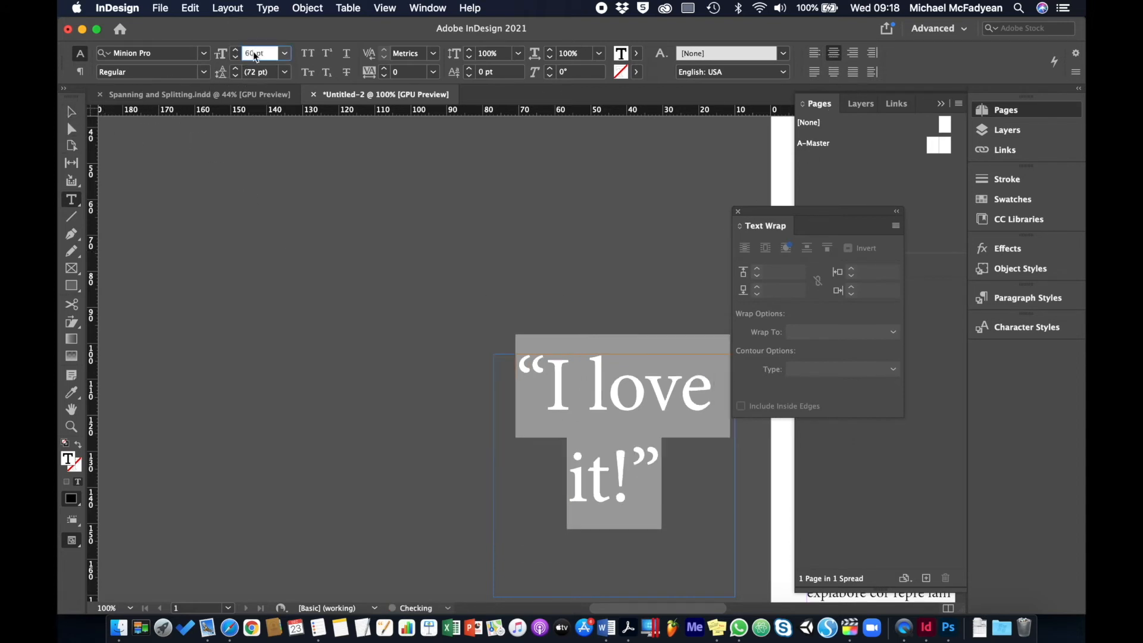
key("shift+Down")
key("shift+Down")
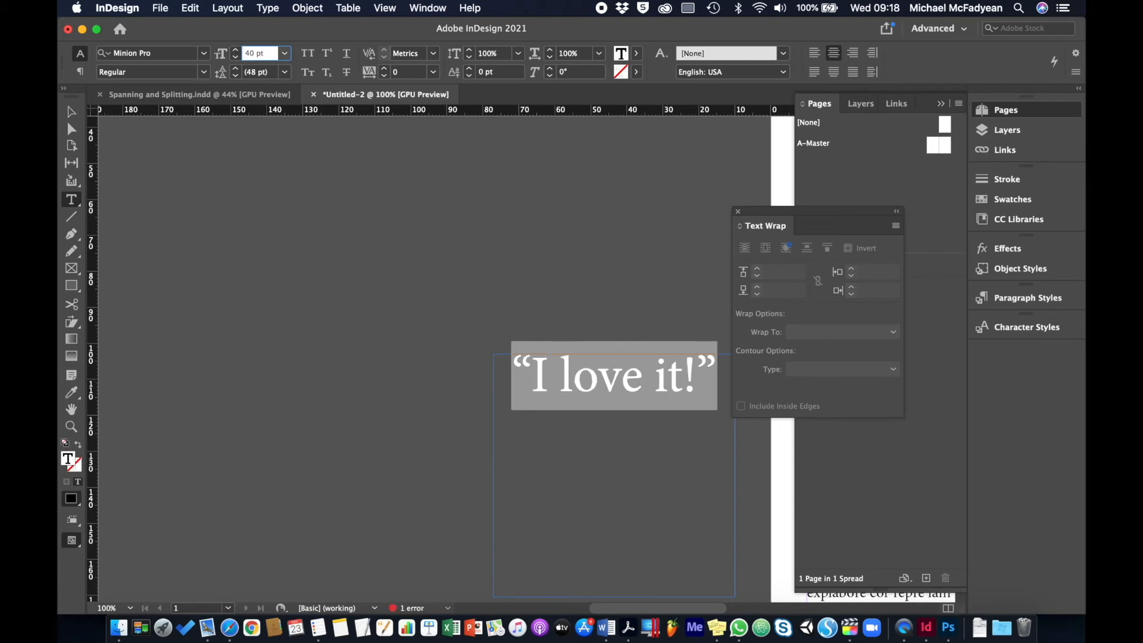
Step: Shrink the quote frame's height to fit its text and move it over the body text at the left margin, about X 43.5 mm, Y 138 mm
left_click(70, 112)
key("super+0")
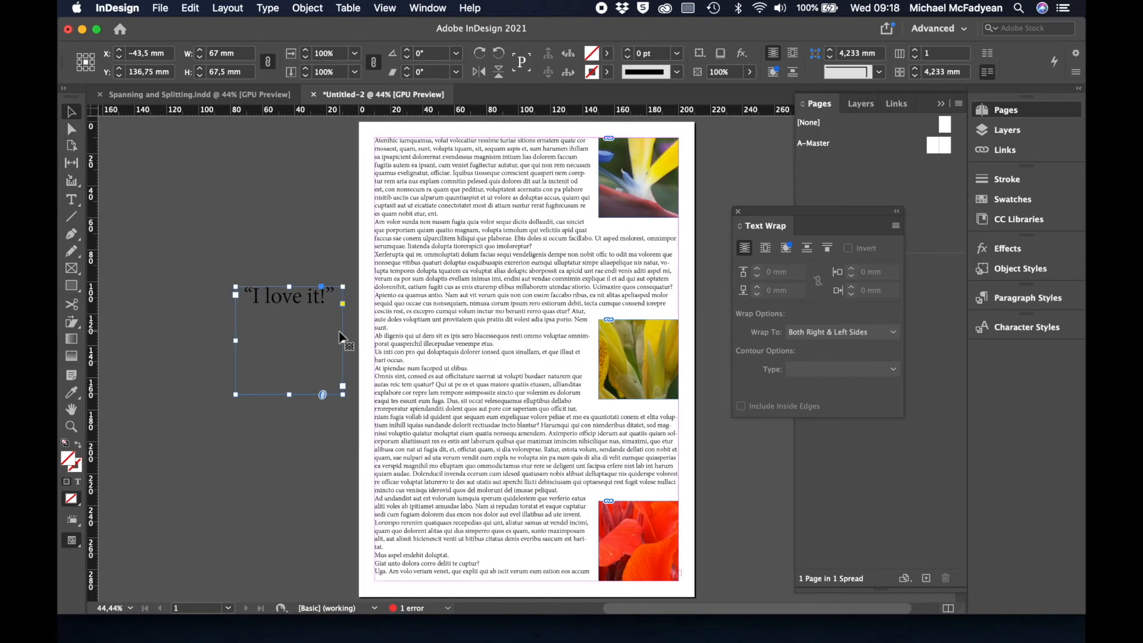
double_click(289, 394)
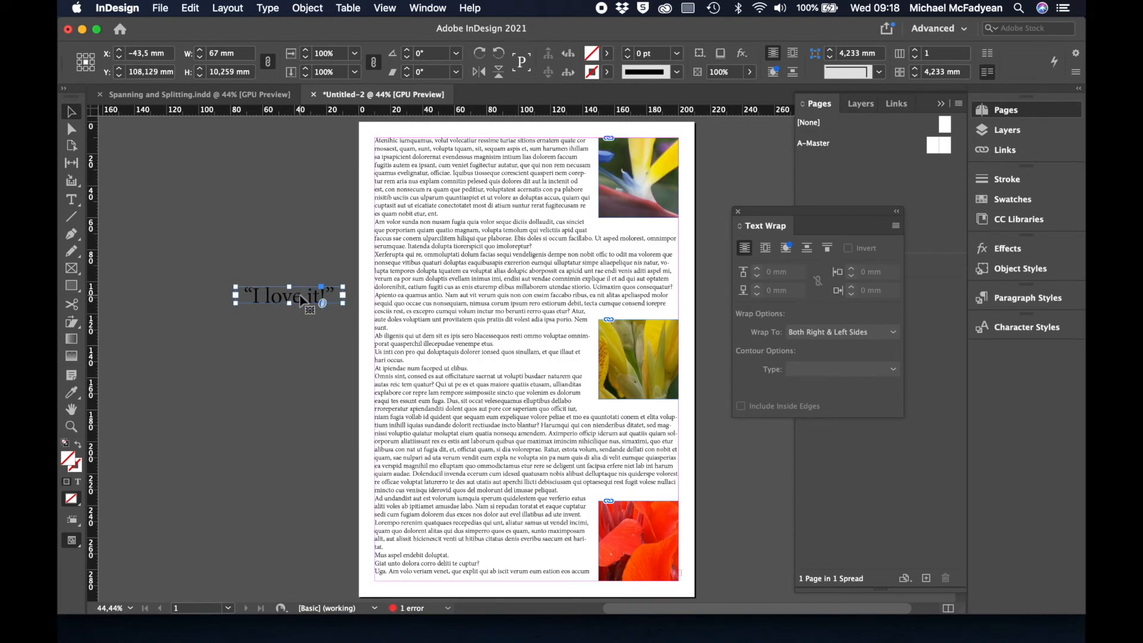
left_click_drag(301, 299, 443, 349)
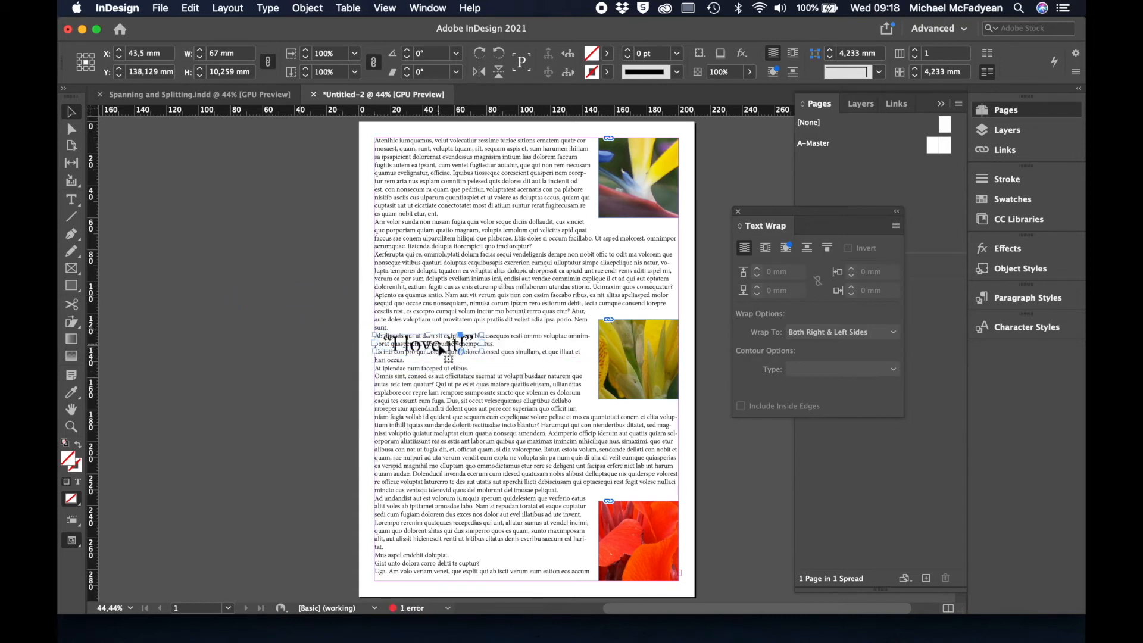
Step: Wrap the body text around the quote frame's bounding box with linked offsets of 9 mm on all sides
left_click(768, 250)
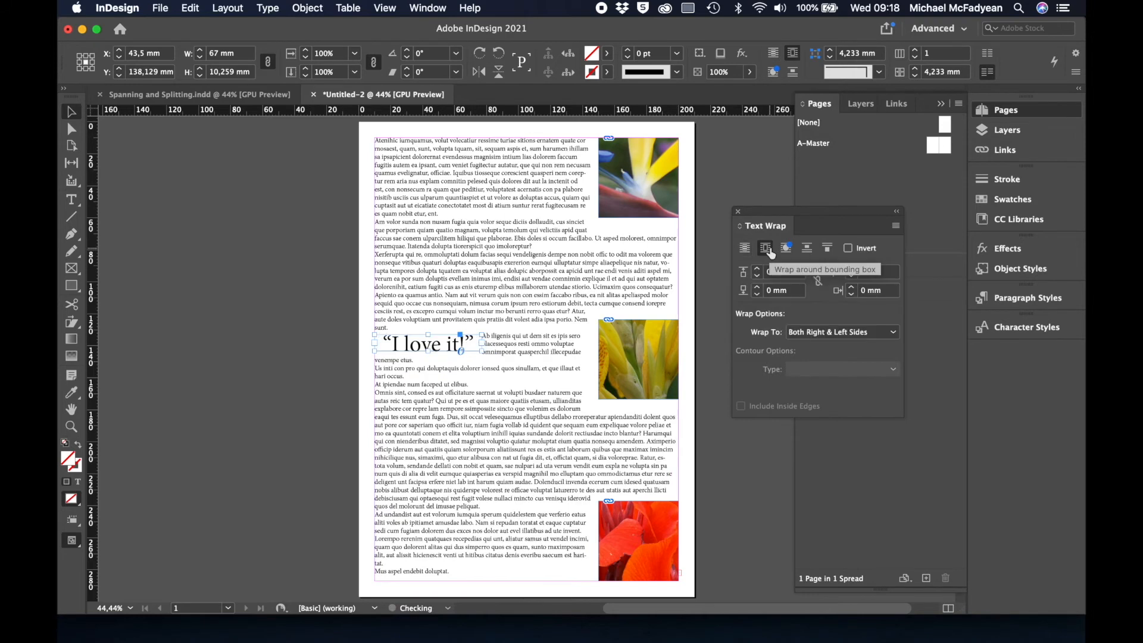
left_click(820, 281)
left_click(757, 275)
left_click(757, 274)
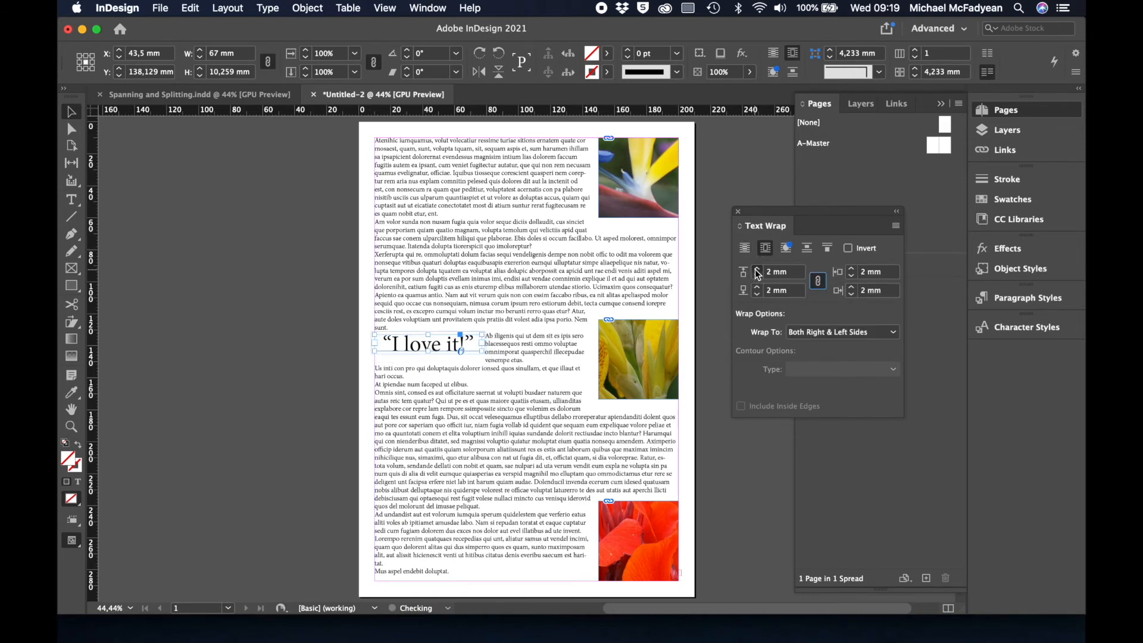
left_click(757, 275)
left_click(757, 275)
left_click(757, 274)
left_click(758, 274)
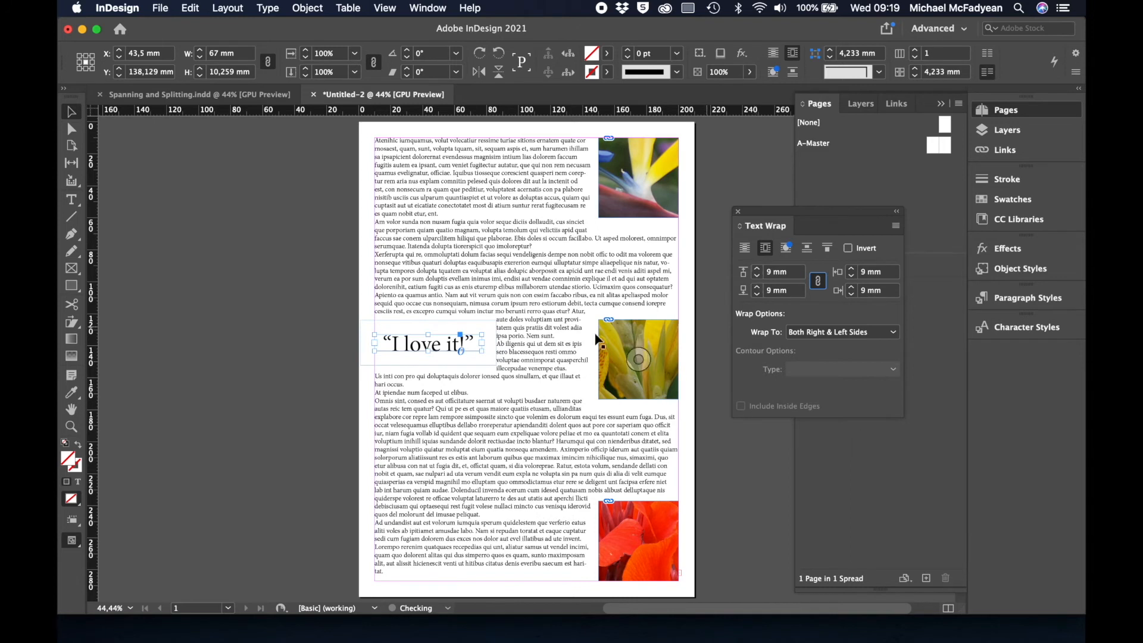
Step: Draw a graphic frame covering the whole page, 210 × 297 mm, and place Main Image.psd in it
left_click(246, 255)
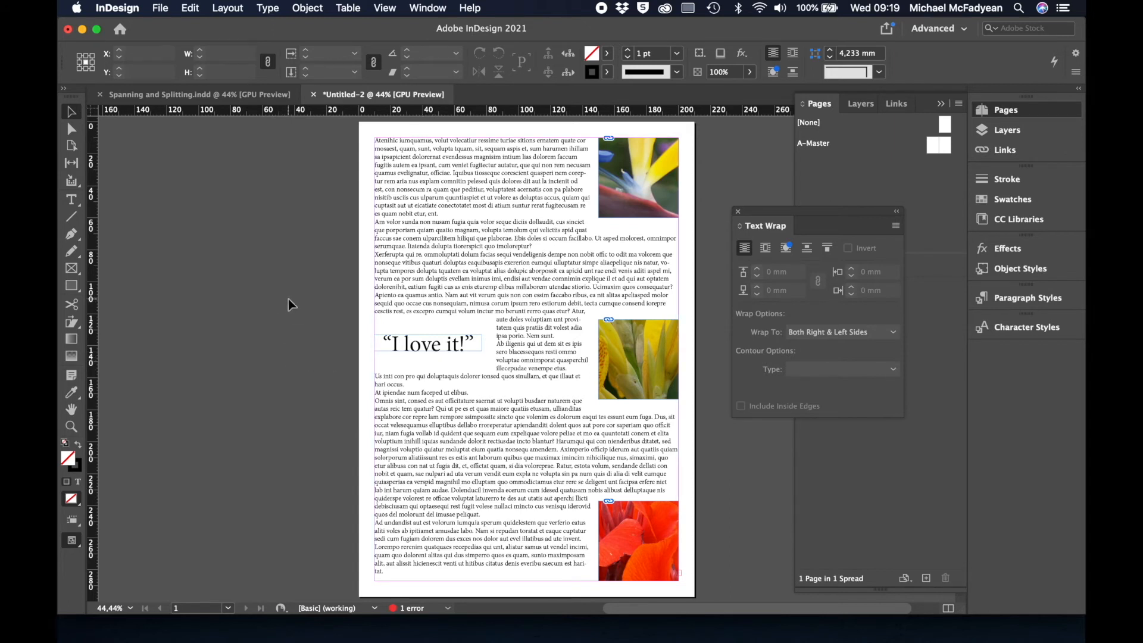
left_click(72, 269)
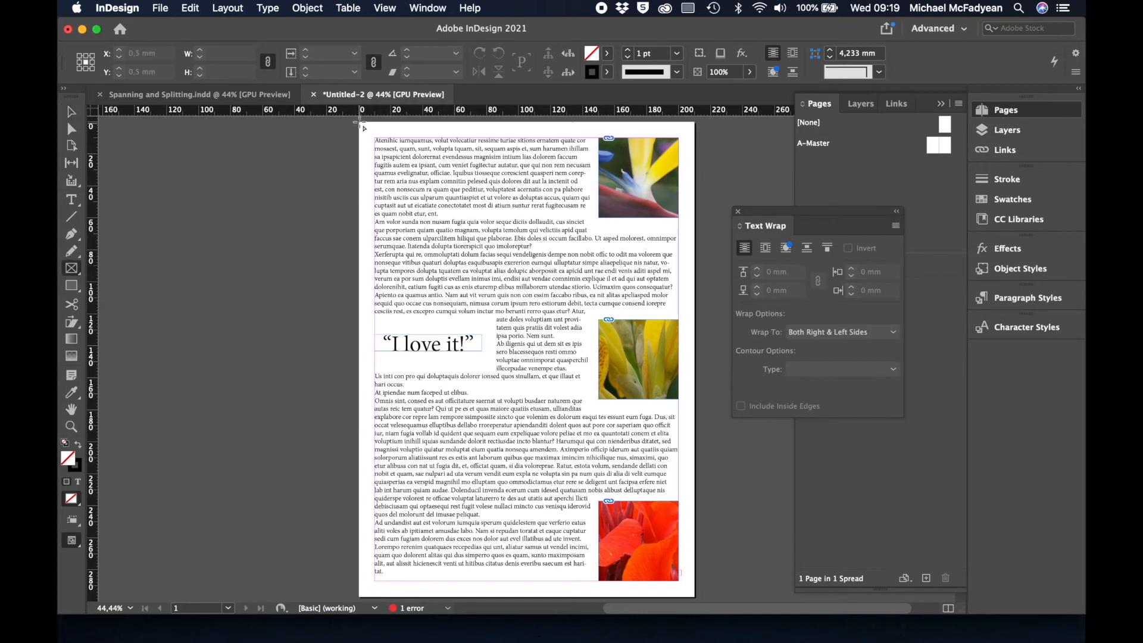
mouse_move(359, 122)
left_mouse_down()
mouse_move(423, 256)
mouse_move(697, 597)
left_mouse_up()
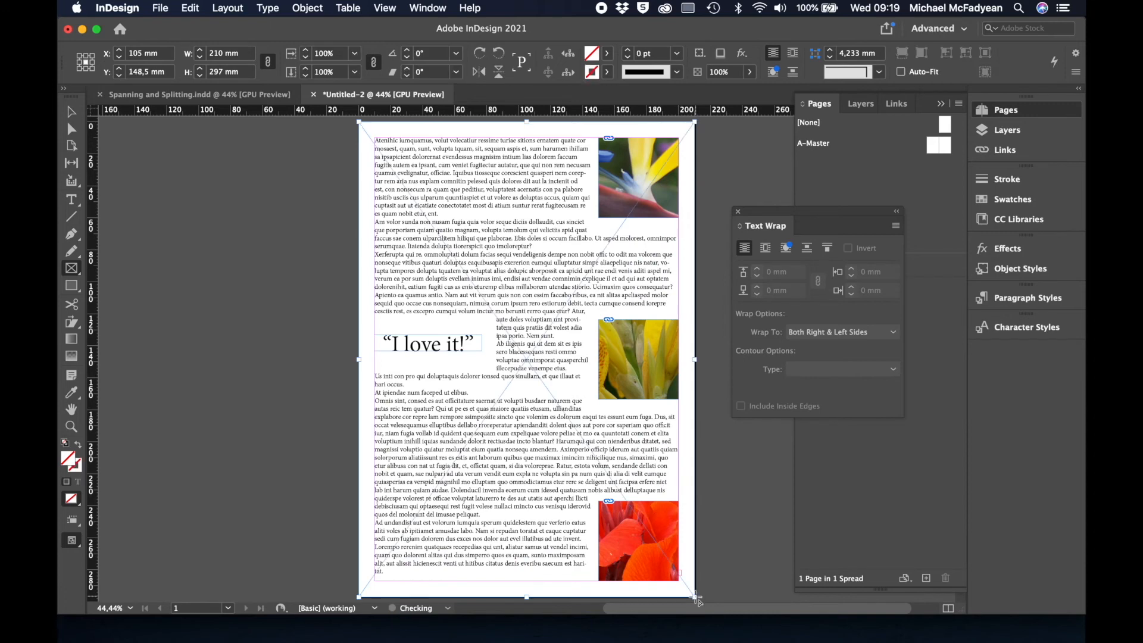
key("super+d")
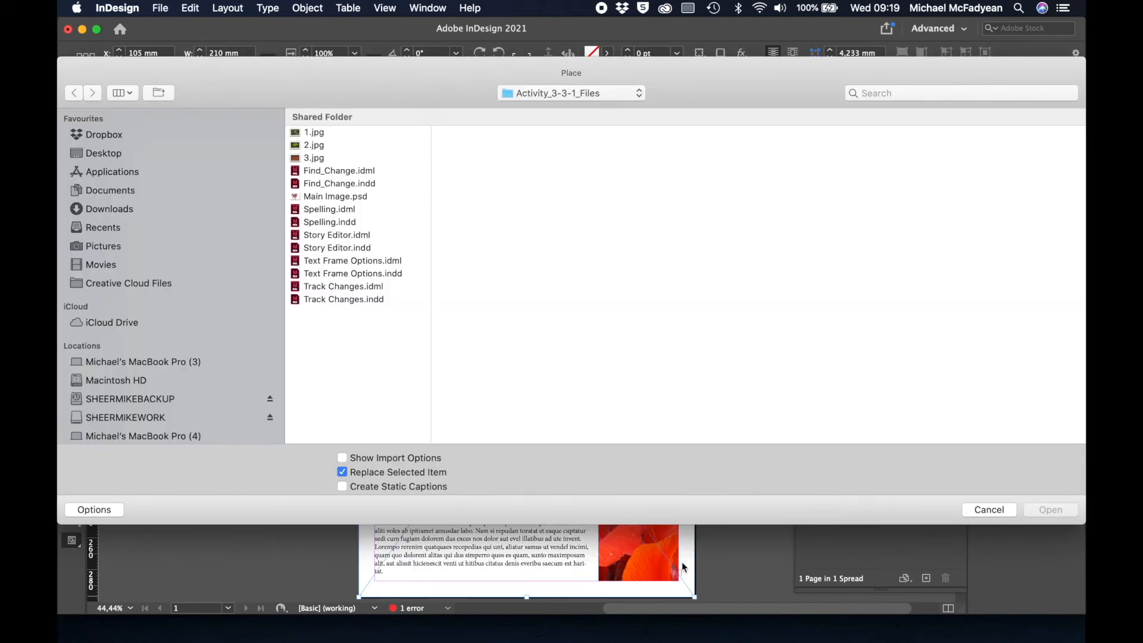
left_click(305, 197)
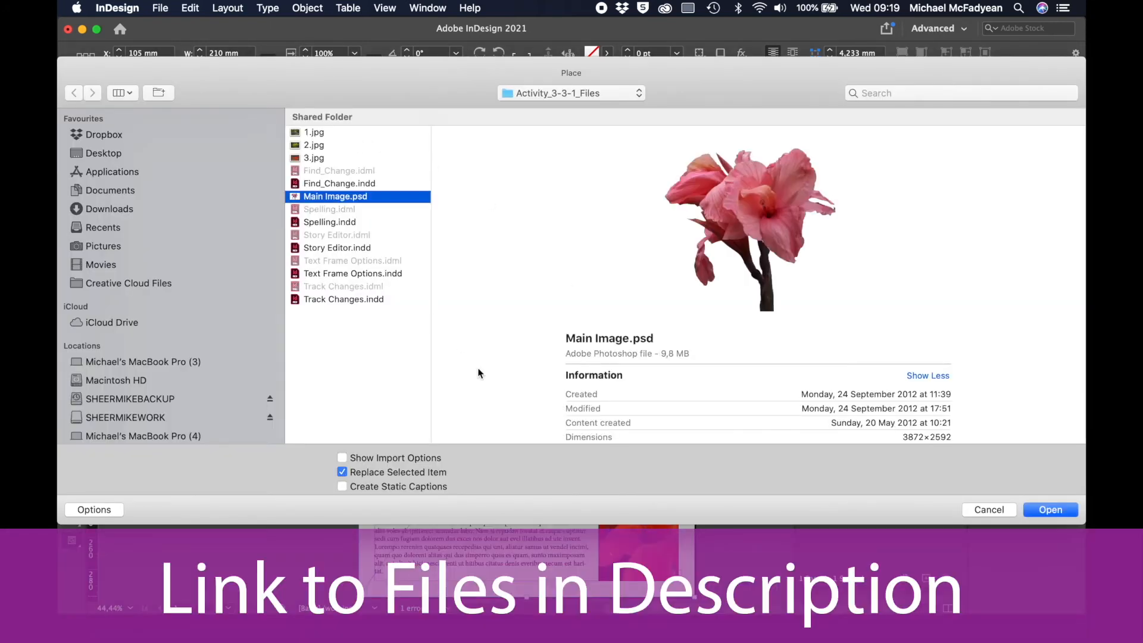
left_click(1065, 510)
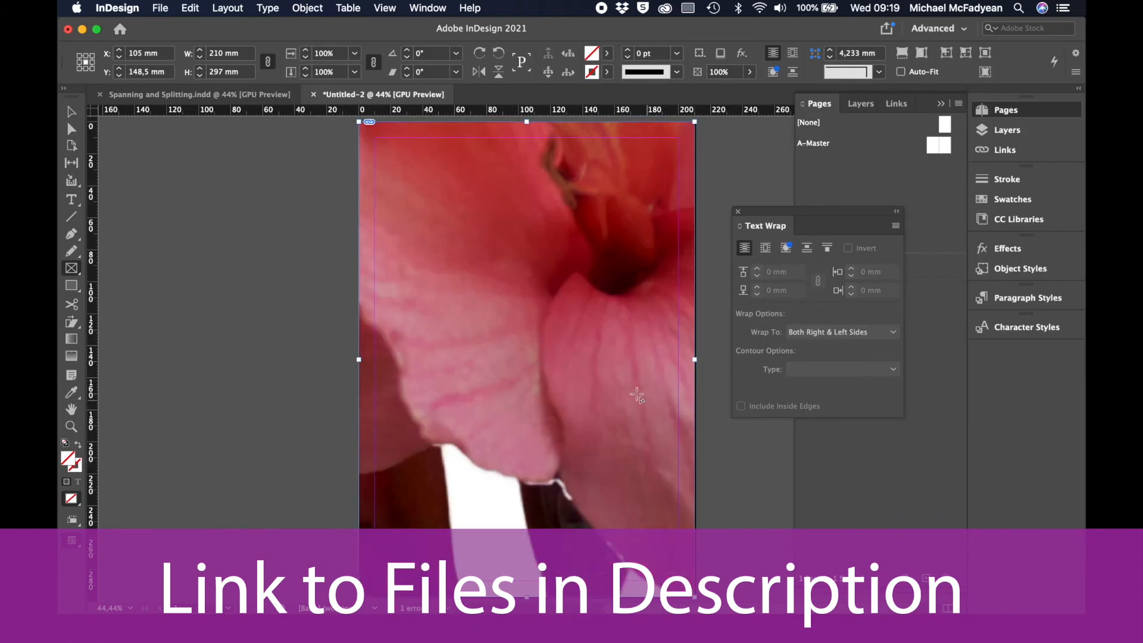
Step: Fit the placed flower image so that it fills the full-page frame proportionally
left_click(72, 111)
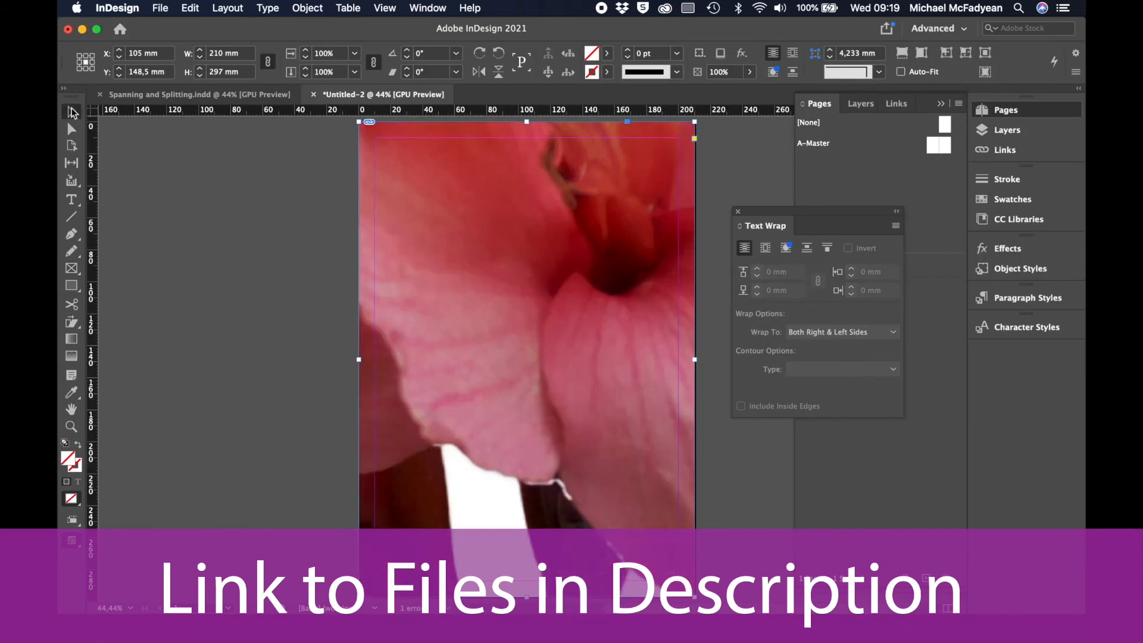
right_click(543, 330)
mouse_move(637, 388)
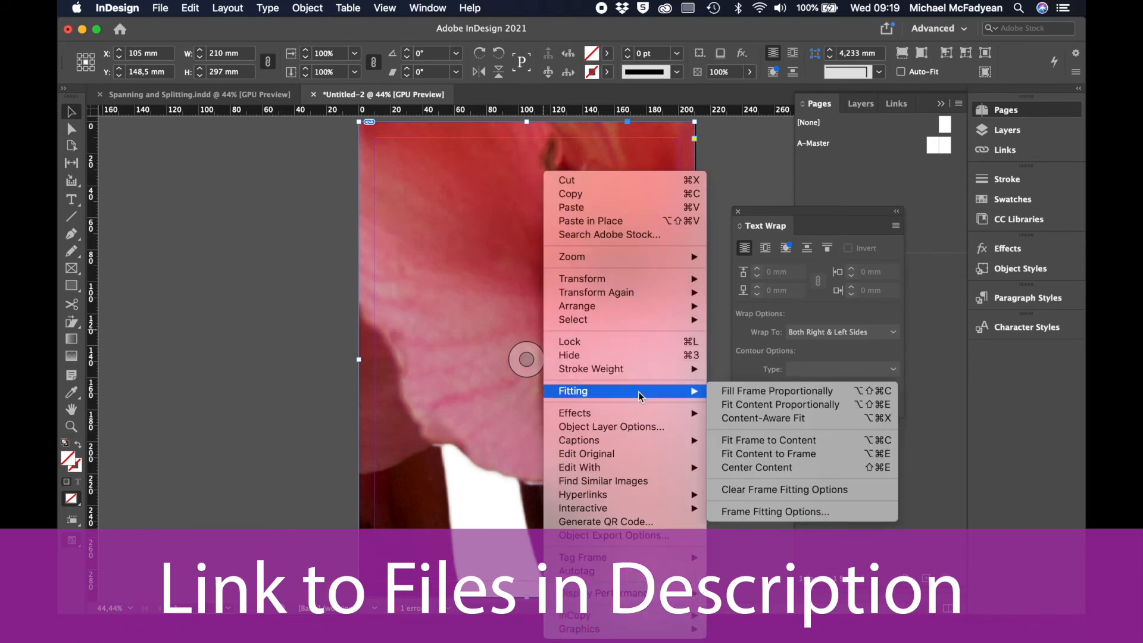
left_click(733, 393)
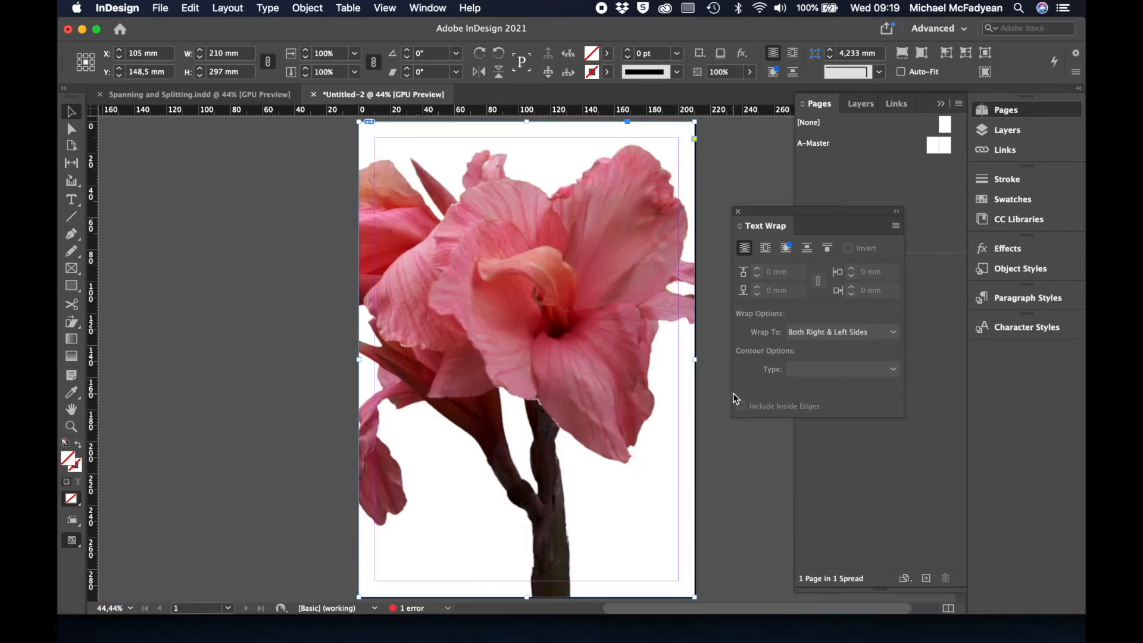
Step: Shift the flower image to the left inside its frame until its centre is at about X -7.9 mm
left_click(526, 359)
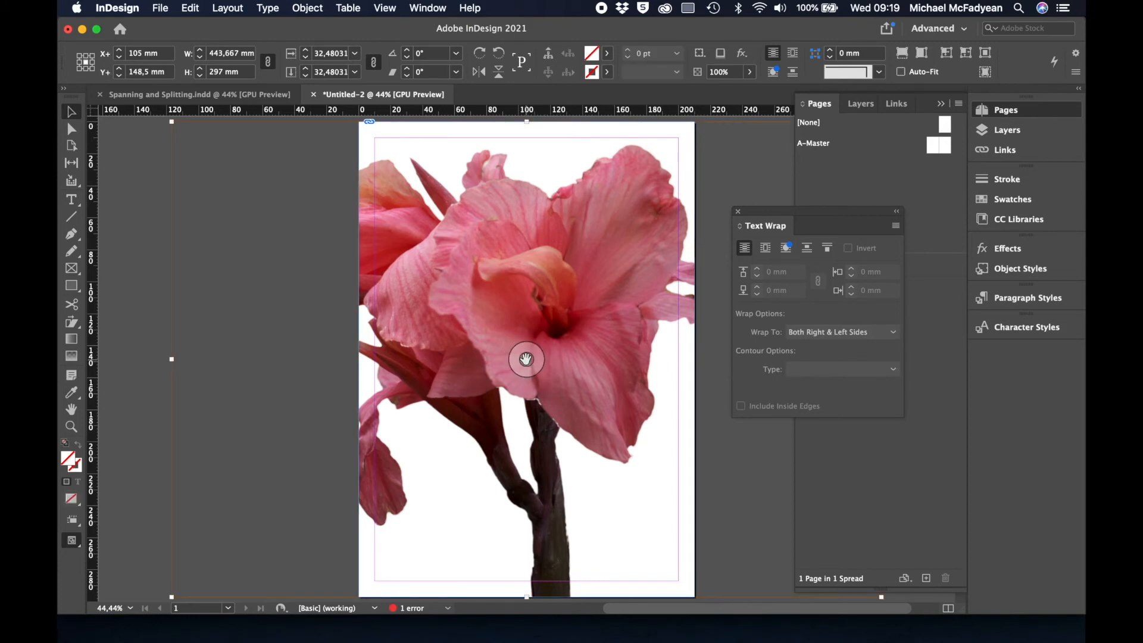
key("shift+Left")
key("shift+Left")
key("shift+Left")
key("shift+Left")
key("shift+Left")
key("shift+Left")
key("shift+Left")
key("shift+Left")
key("shift+Left")
key("shift+Left")
key("shift+Left")
key("shift+Left")
key("shift+Left")
key("shift+Left")
key("shift+Left")
key("shift+Left")
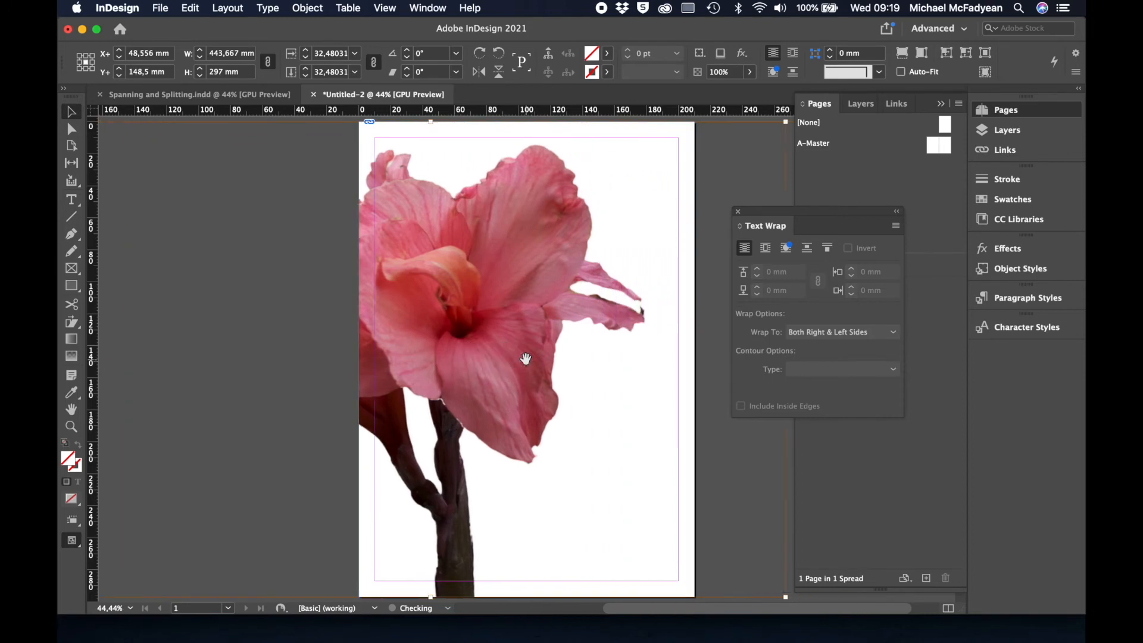
key("shift+Left")
key("shift+Left")
key("shift+Left")
key("shift+Left")
key("shift+Left")
key("shift+Left")
key("shift+Left")
key("shift+Left")
key("shift+Left")
key("shift+Left")
key("shift+Left")
key("shift+Left")
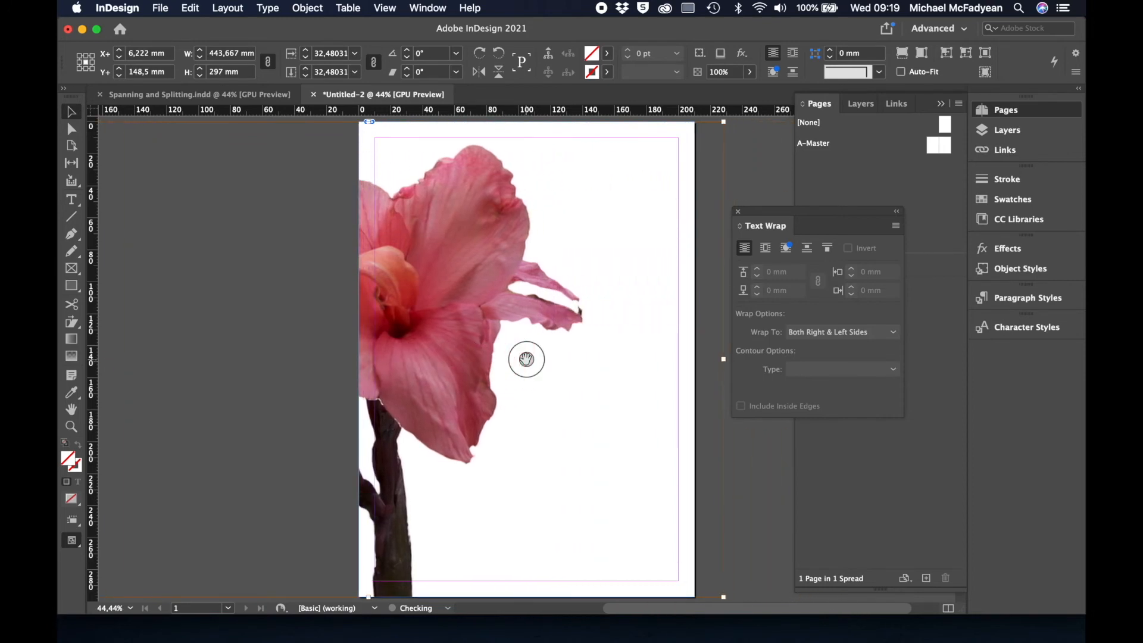
key("shift+Left")
key("shift+Left")
key("shift+Left")
key("shift+Left")
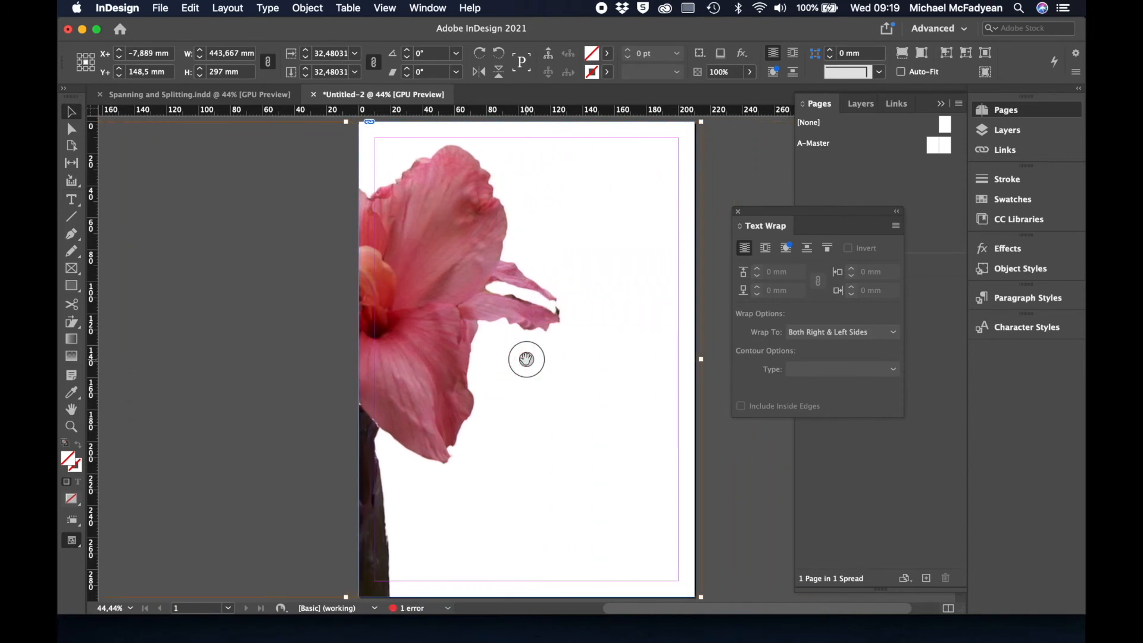
left_click(760, 159)
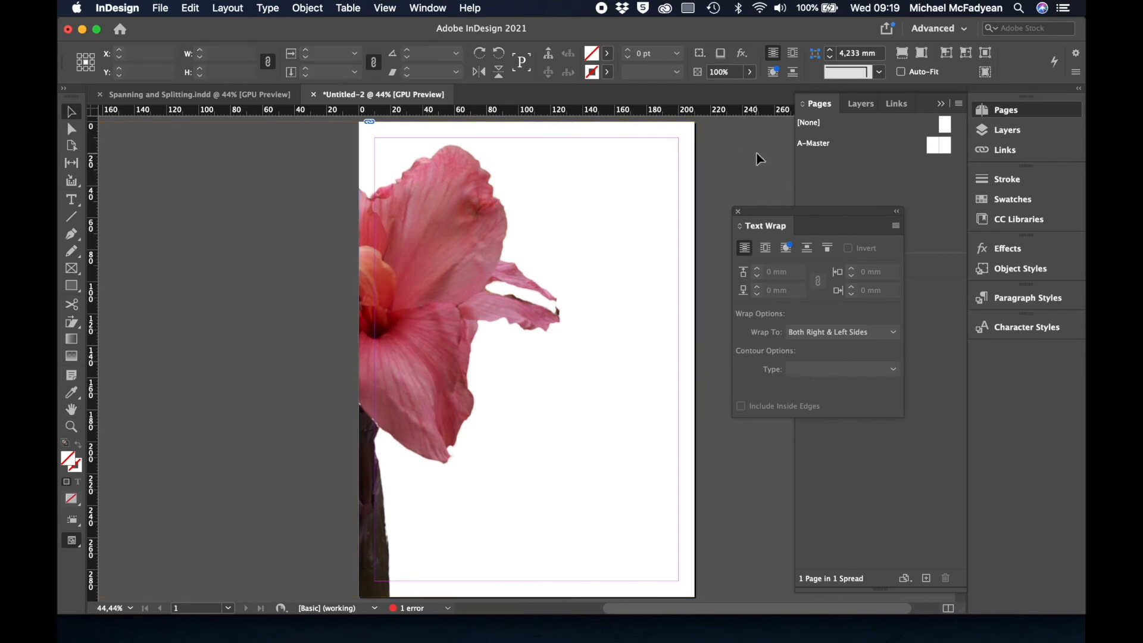
Step: Send the full-page flower image frame to the back, behind the body text, quote and small images
left_click(509, 237)
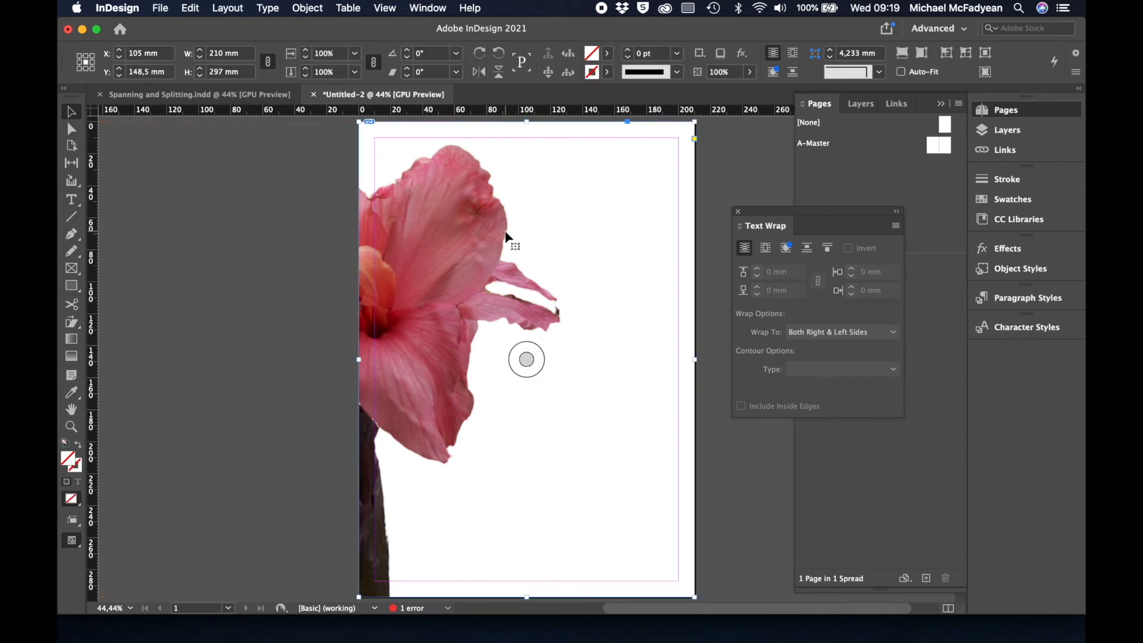
right_click(453, 260)
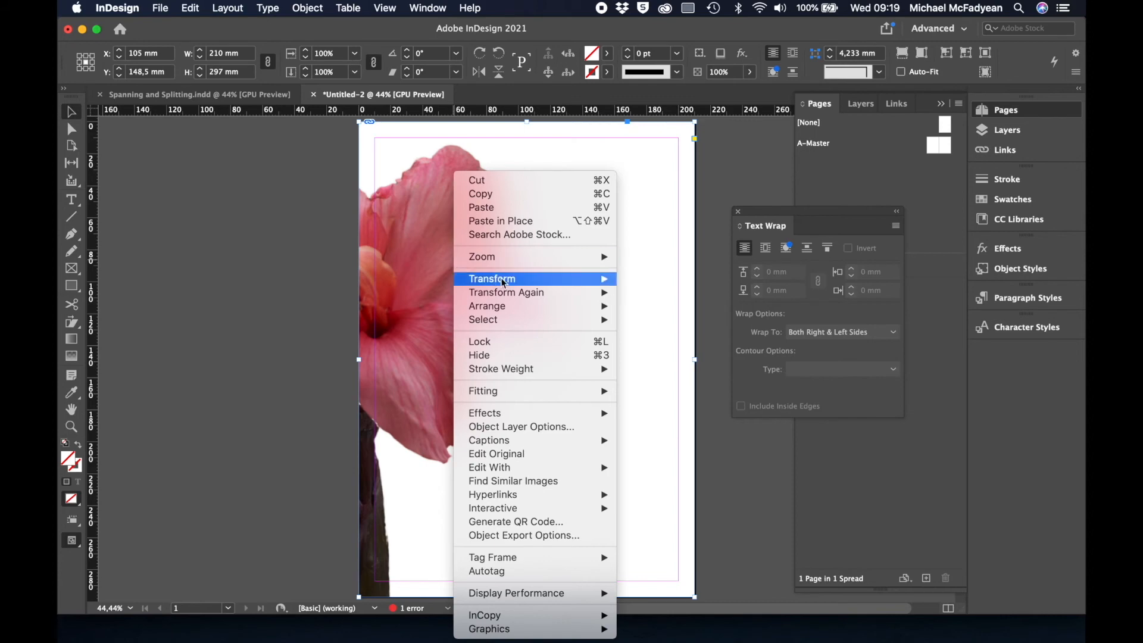
mouse_move(559, 308)
left_click(658, 320)
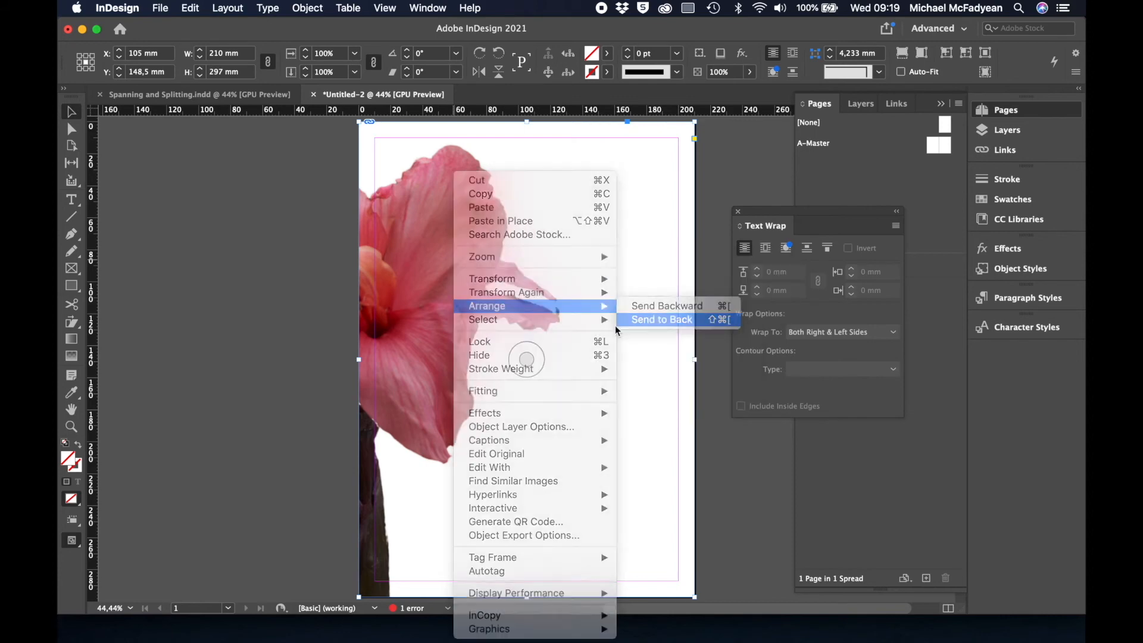
left_click(759, 180)
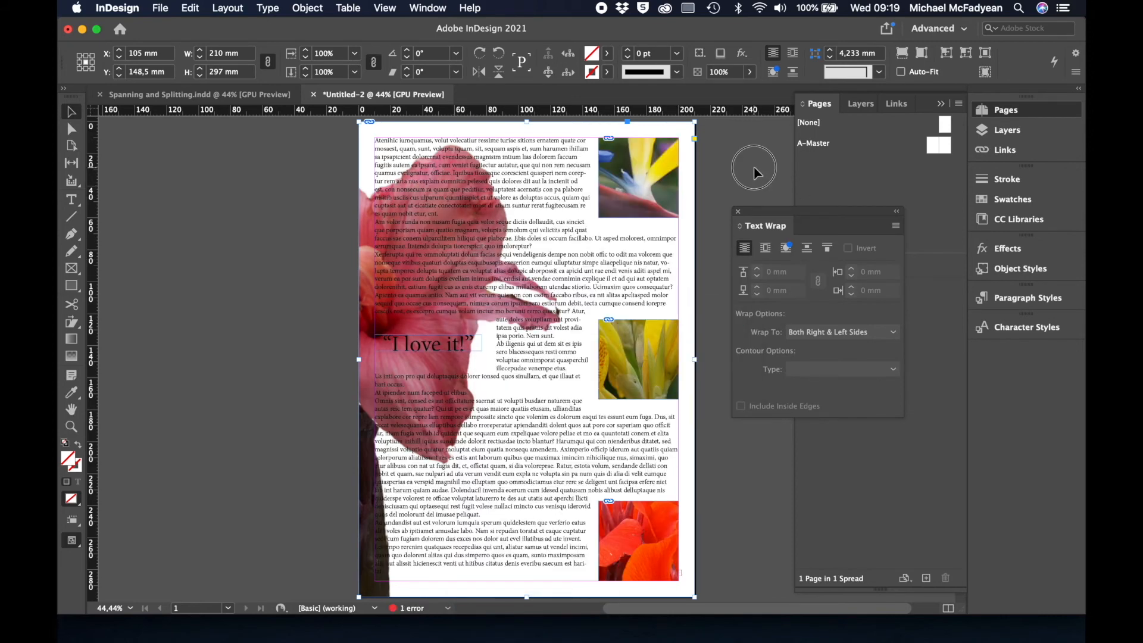
Step: Wrap the body text around the large flower's object shape, using Select Subject as the contour, and dismiss the feature introduction
left_click(363, 294)
left_click(766, 250)
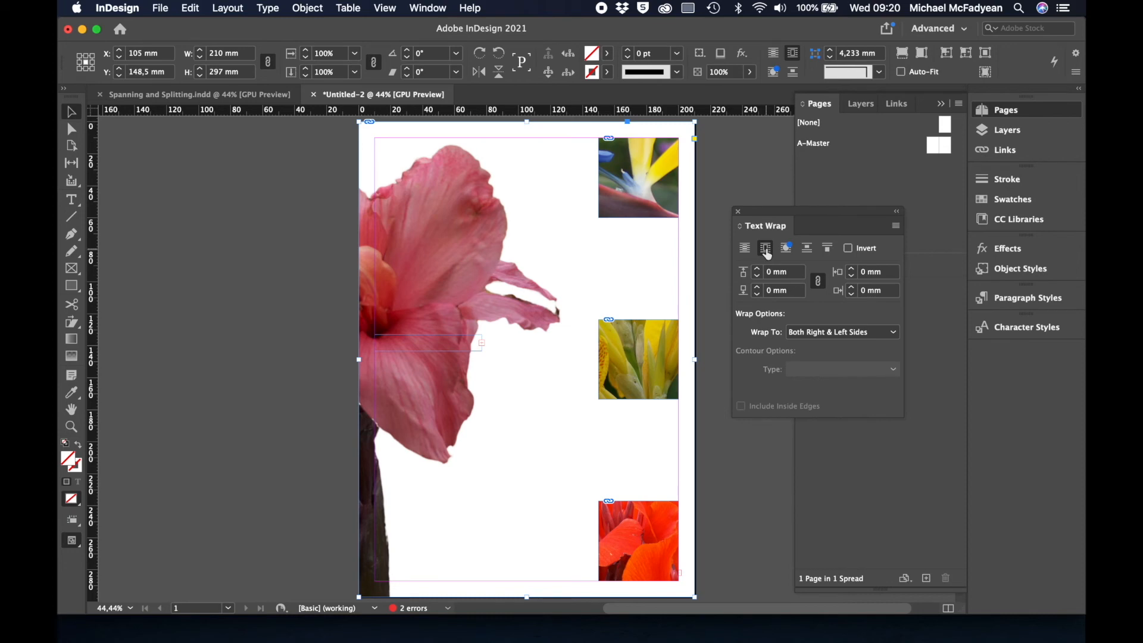
left_click(766, 254)
left_click(527, 359)
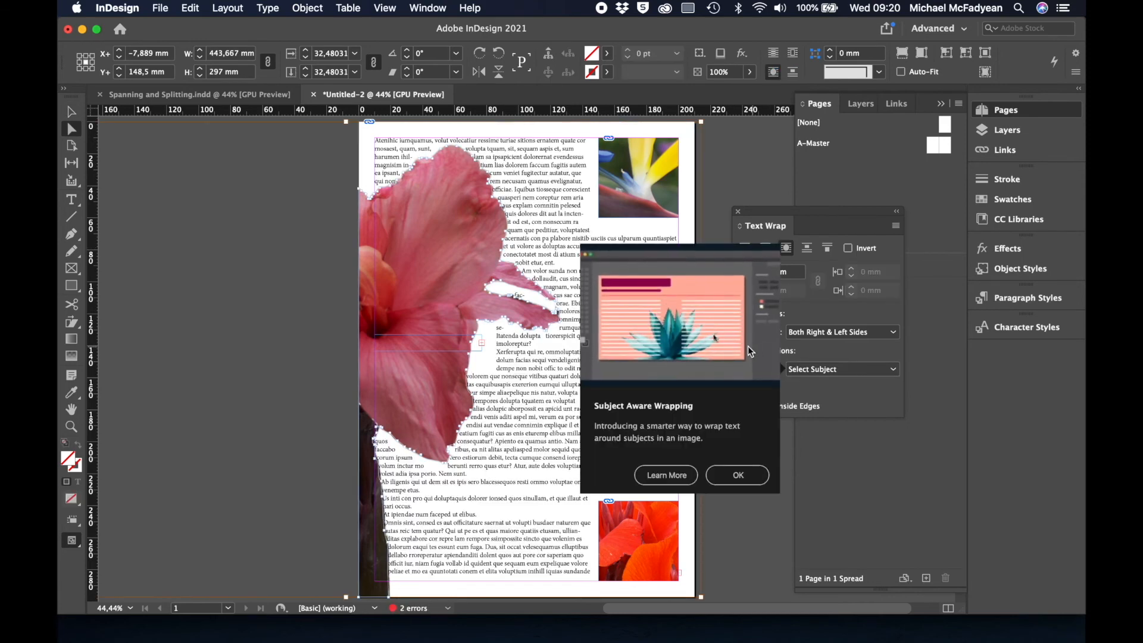
left_click(735, 480)
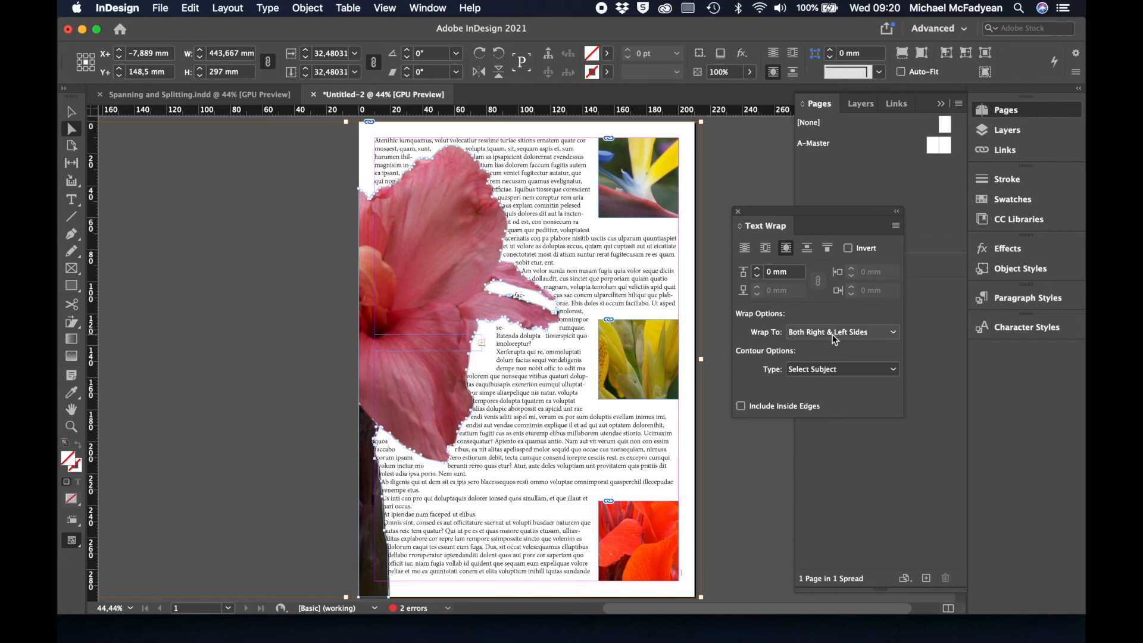
Step: Restrict the large flower's text wrap to the Right Side and change its contour type to Detect Edges
left_click(817, 330)
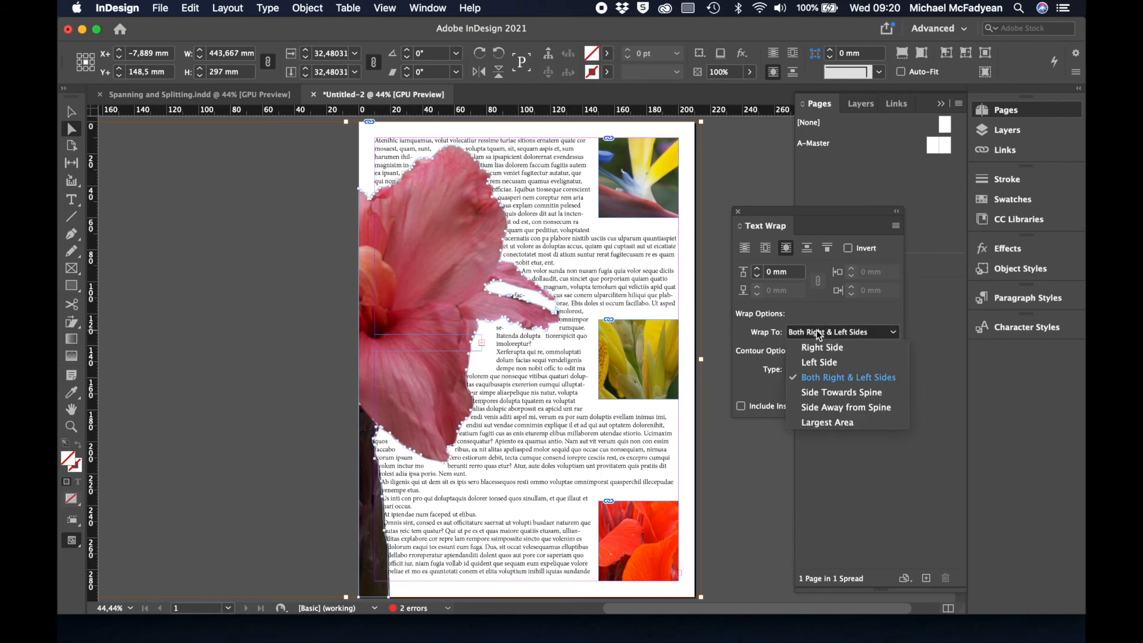
left_click(821, 350)
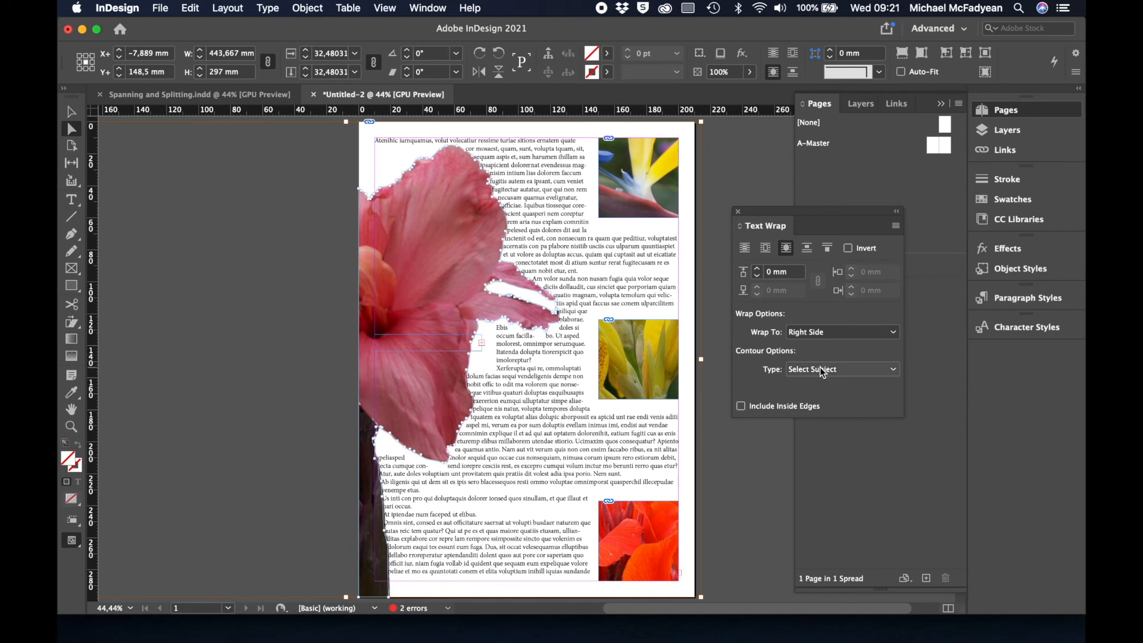
left_click(821, 369)
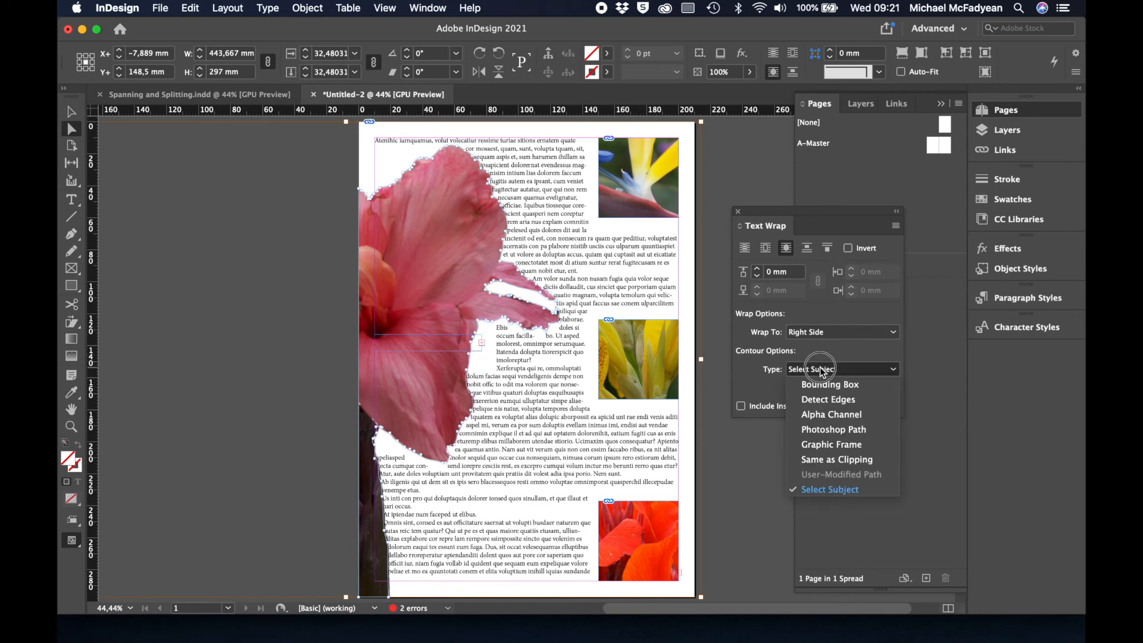
left_click(822, 403)
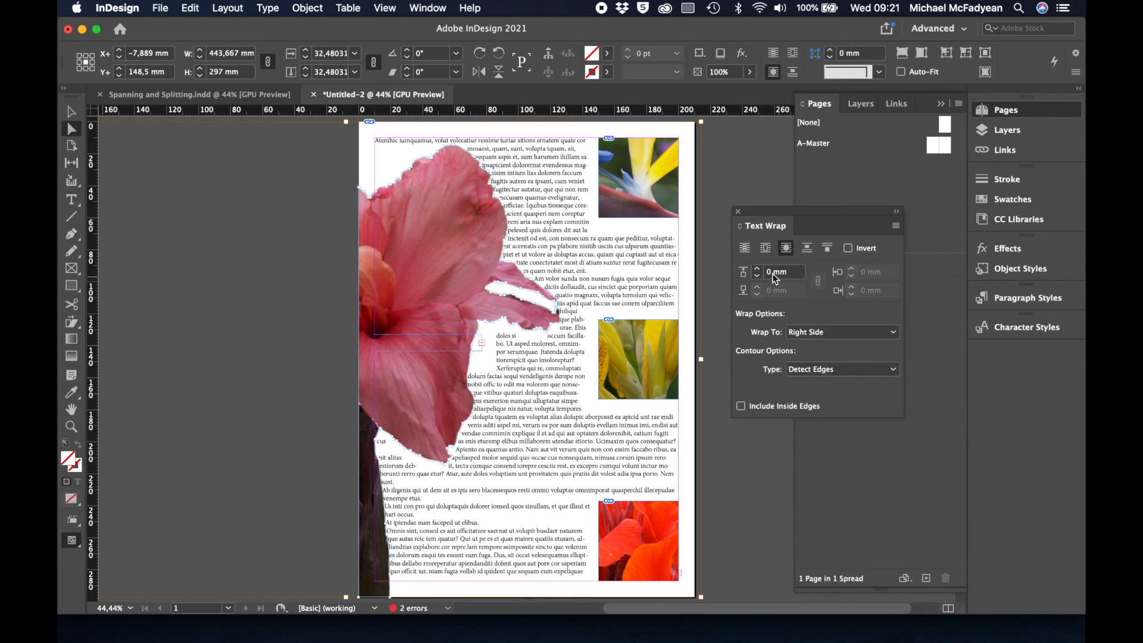
Step: Increase the large flower's text wrap offset to 7 mm and deselect the image
left_click(757, 269)
left_click(757, 269)
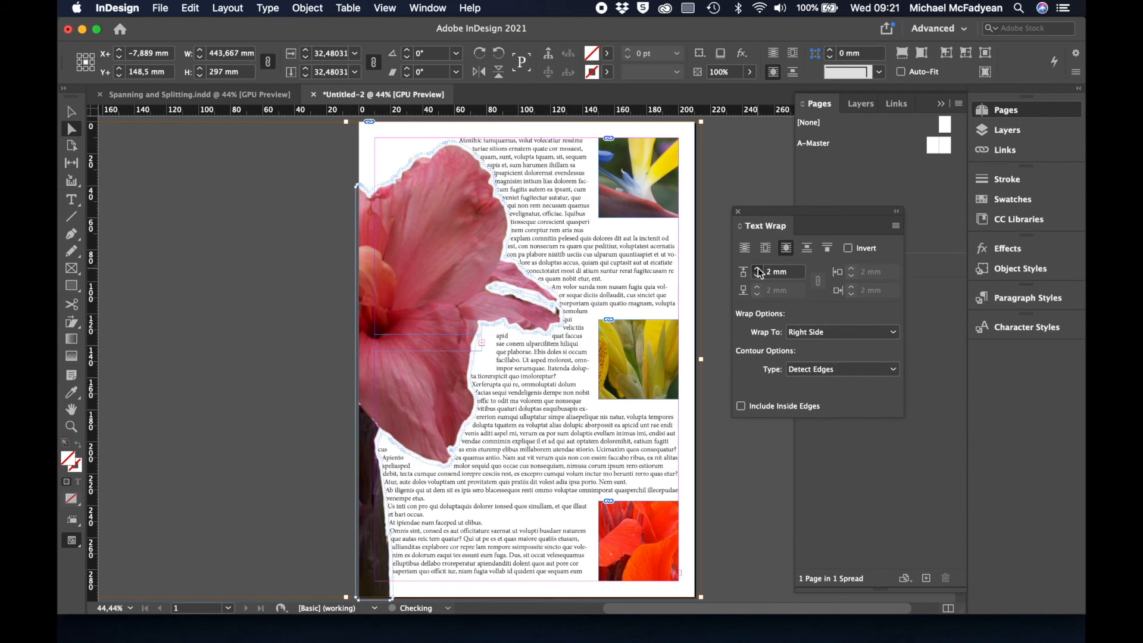
left_click(757, 269)
left_click(757, 269)
left_click(757, 269)
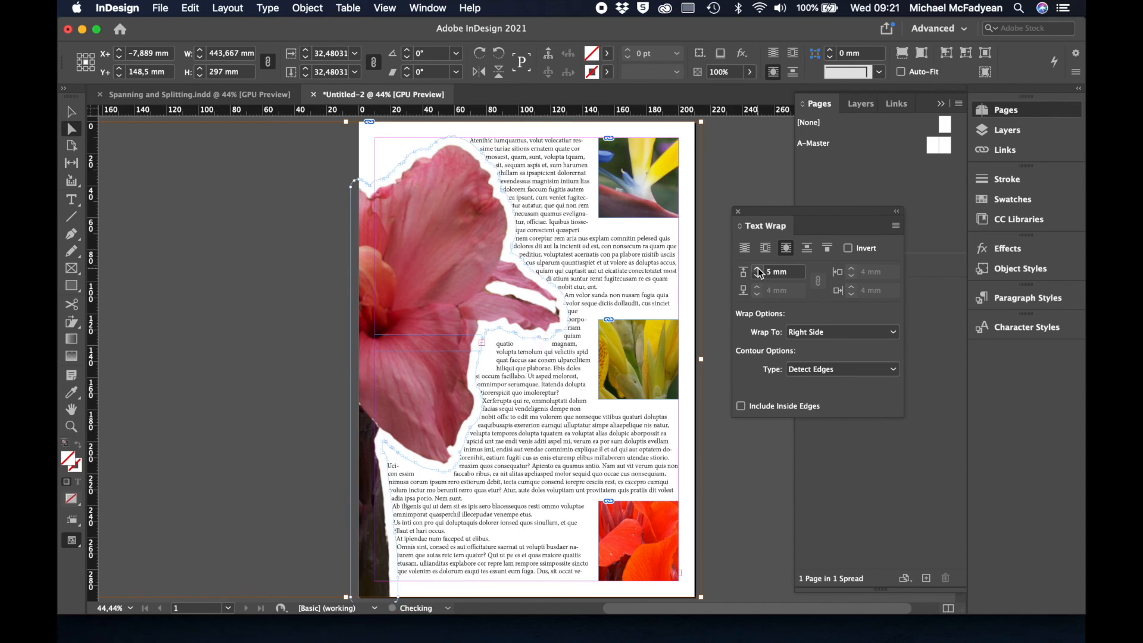
left_click(758, 269)
left_click(757, 269)
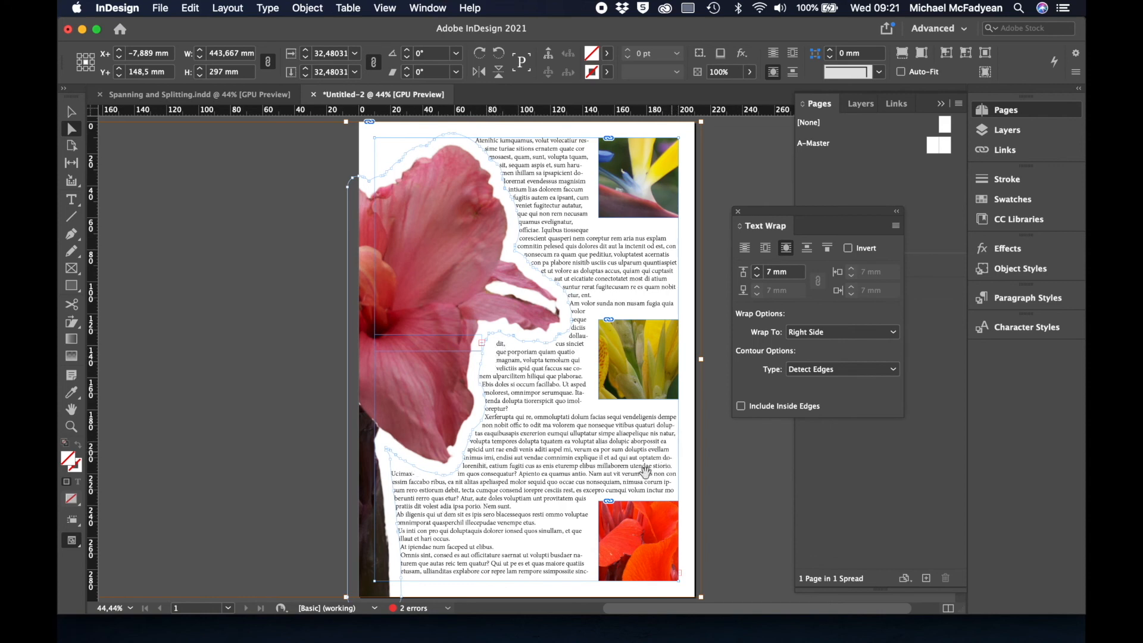
left_click(69, 113)
left_click(205, 256)
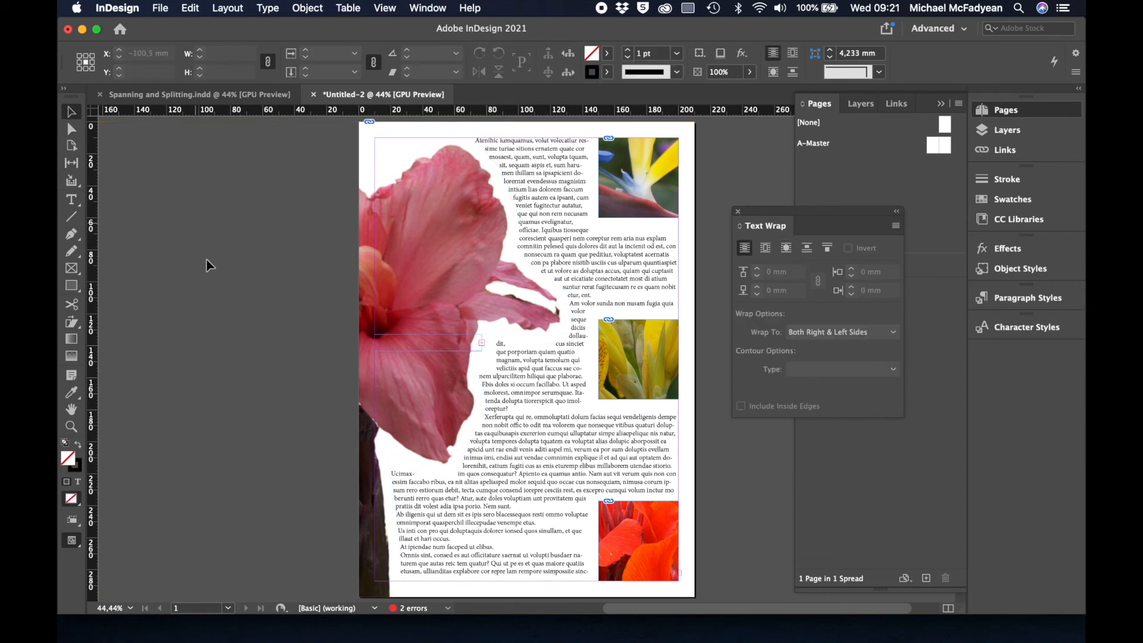
Step: Set the “I love it!” quote frame to ignore text wrap in its Text Frame Options
left_click(408, 346)
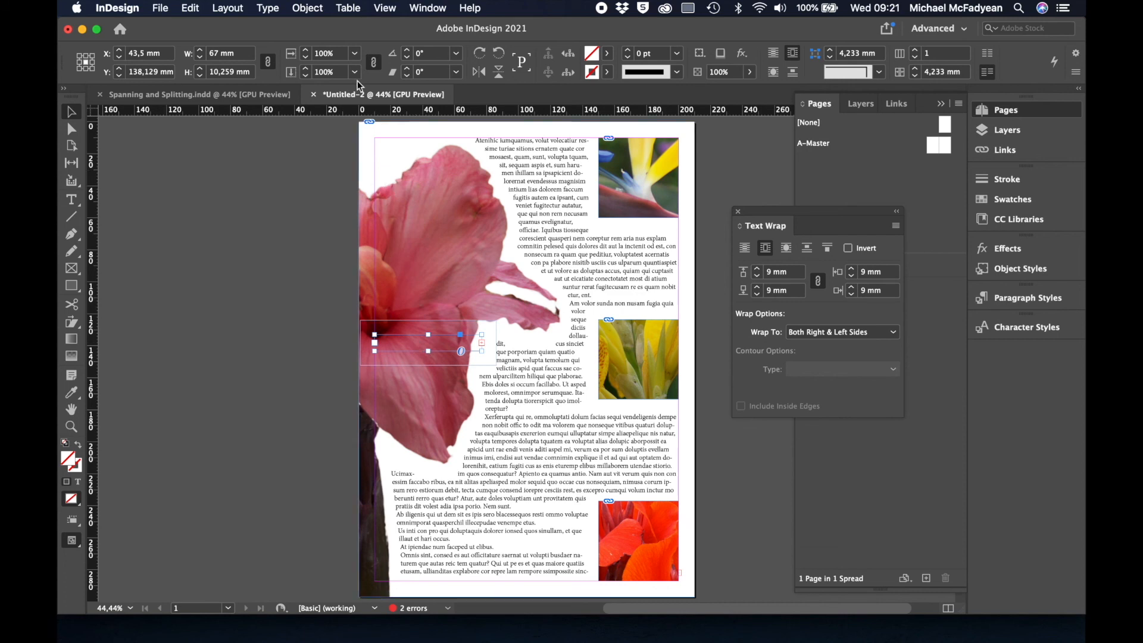
left_click(309, 9)
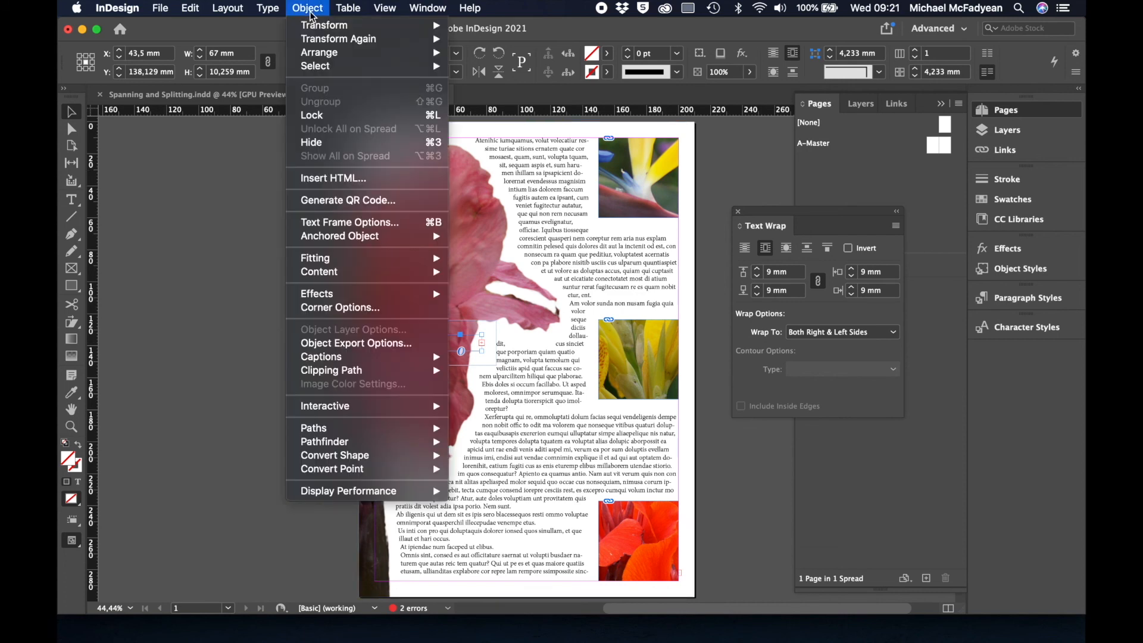
left_click(349, 224)
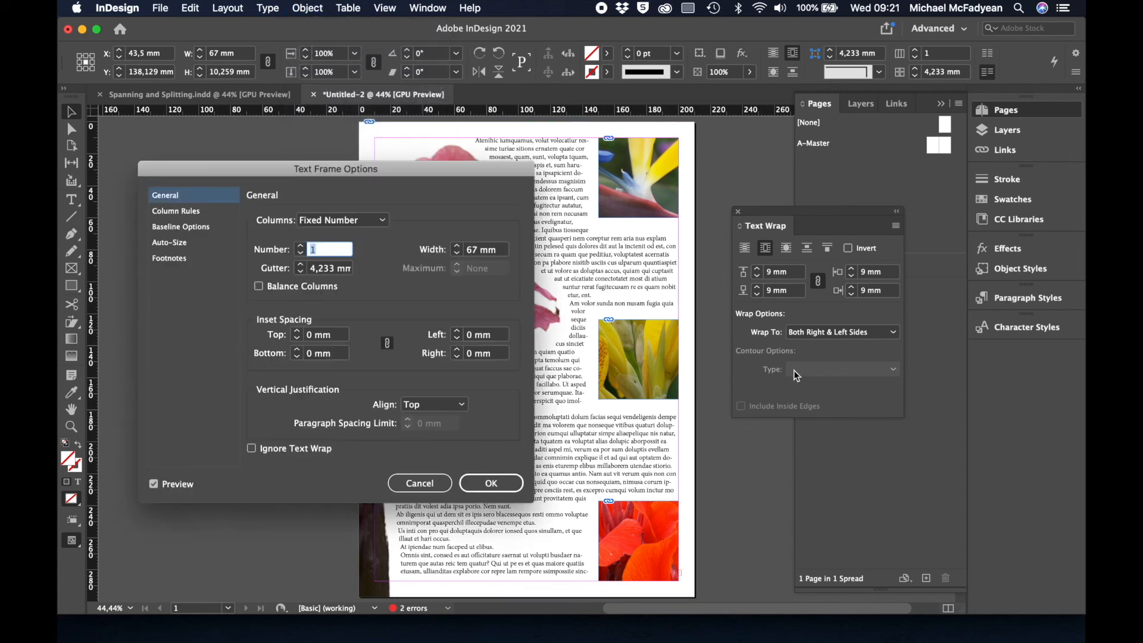
left_click_drag(260, 165, 658, 130)
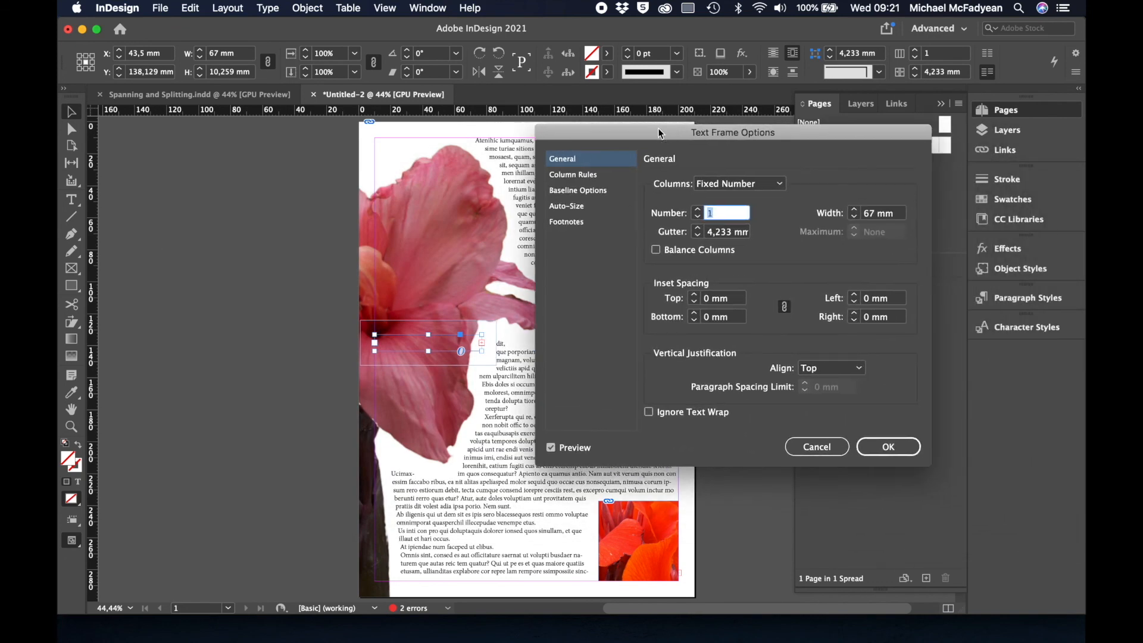
left_click(649, 413)
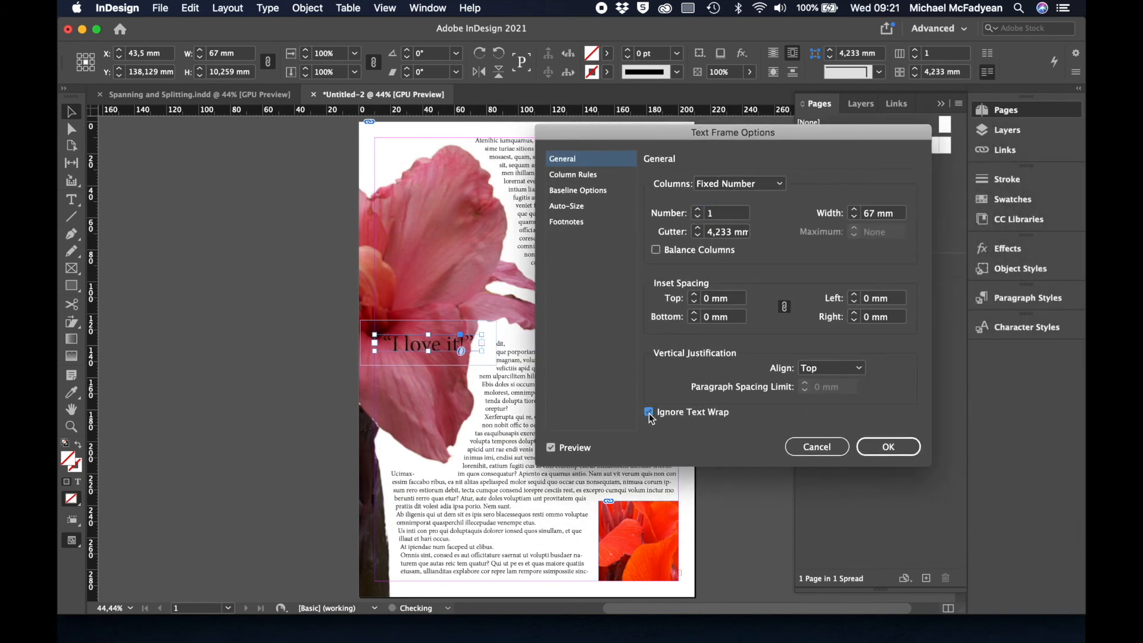
left_click(876, 448)
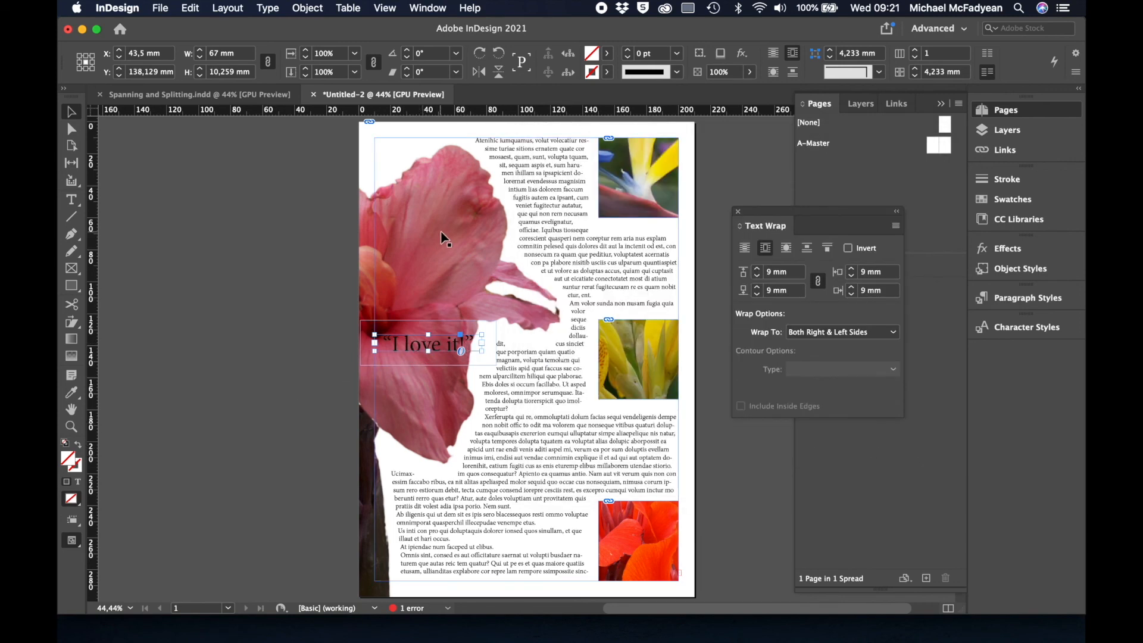
Step: Change the large flower's text wrap contour type to Alpha Channel, using the Flower channel
left_click(277, 305)
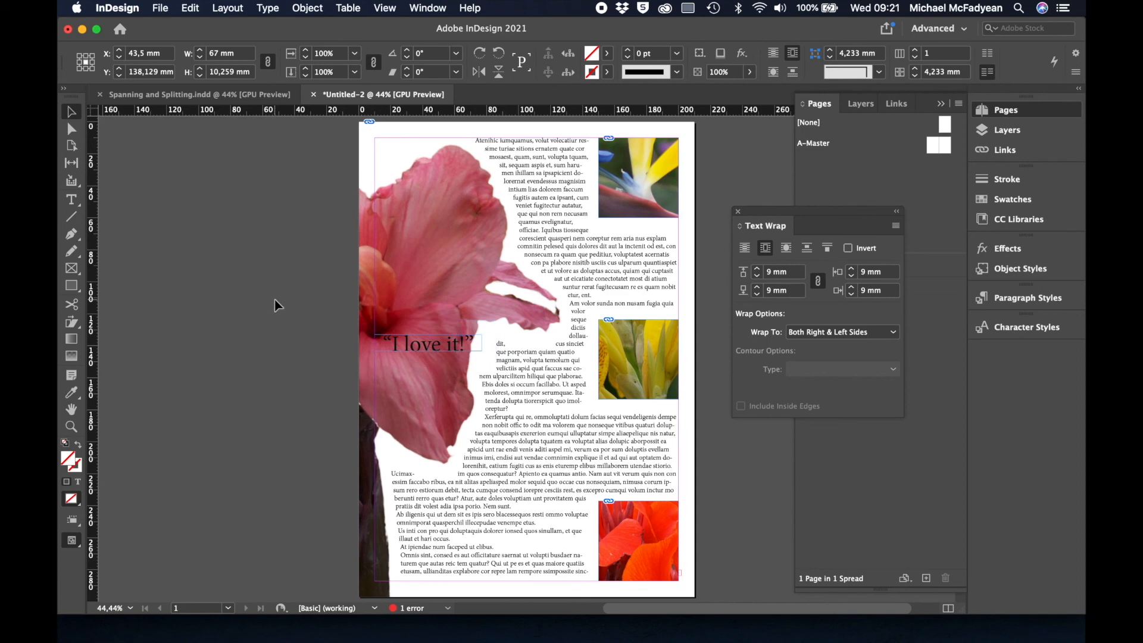
left_click(362, 218)
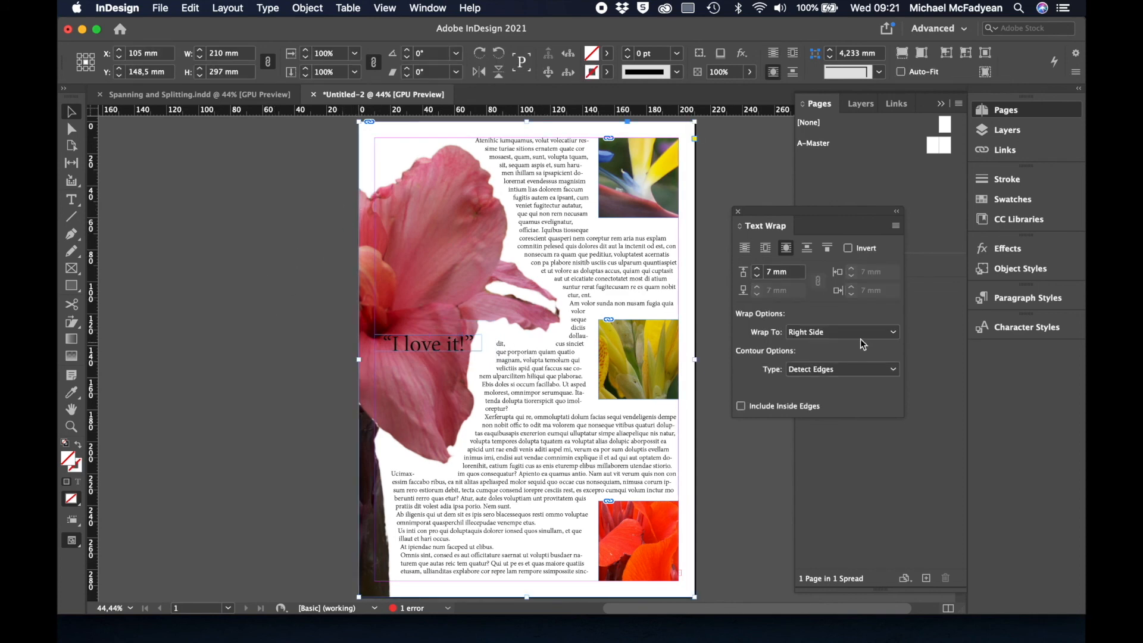
left_click(814, 369)
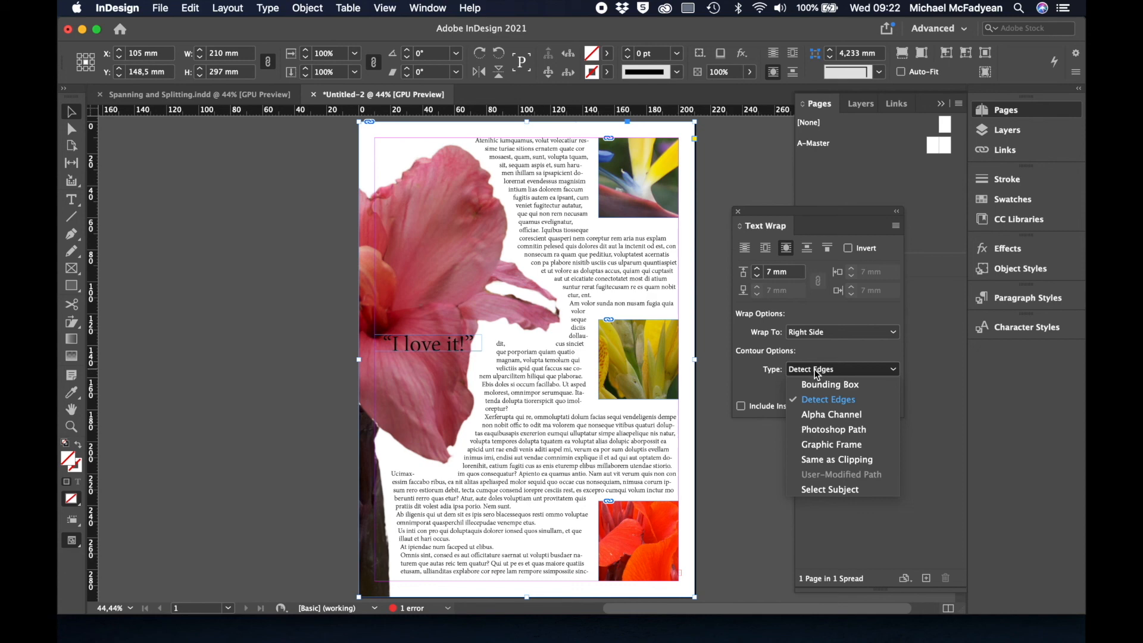
left_click(821, 414)
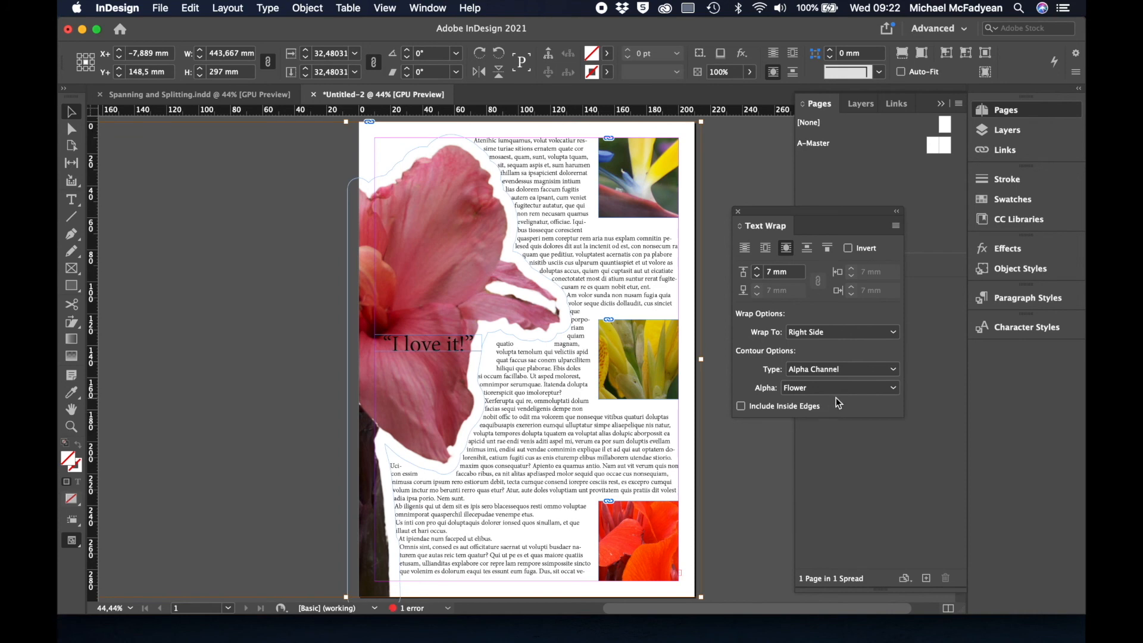
left_click(837, 390)
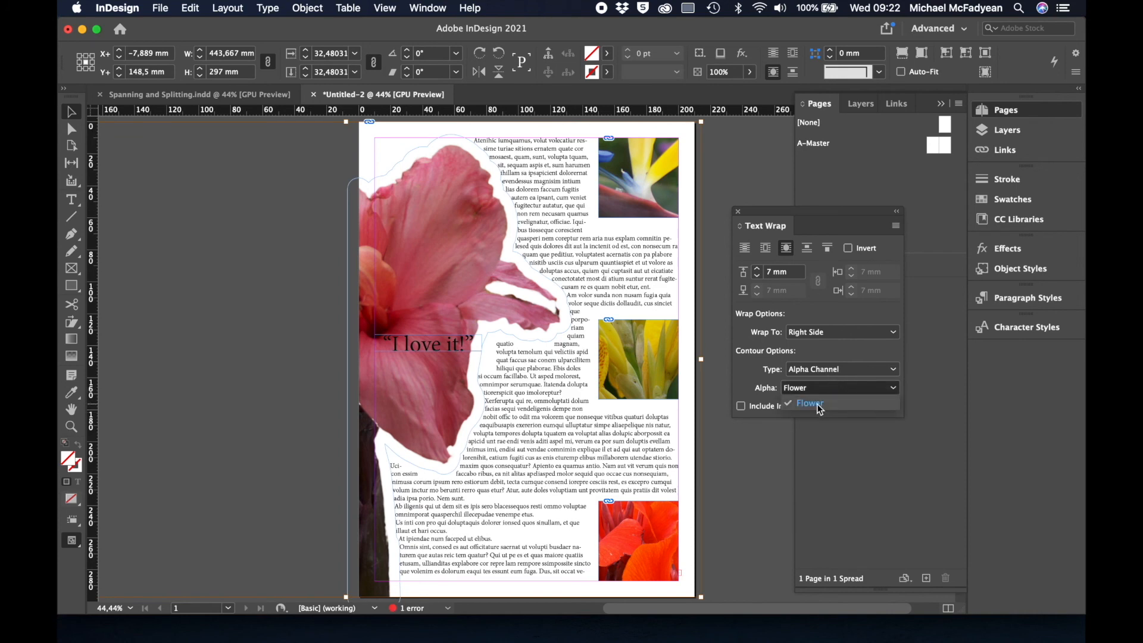
left_click(818, 405)
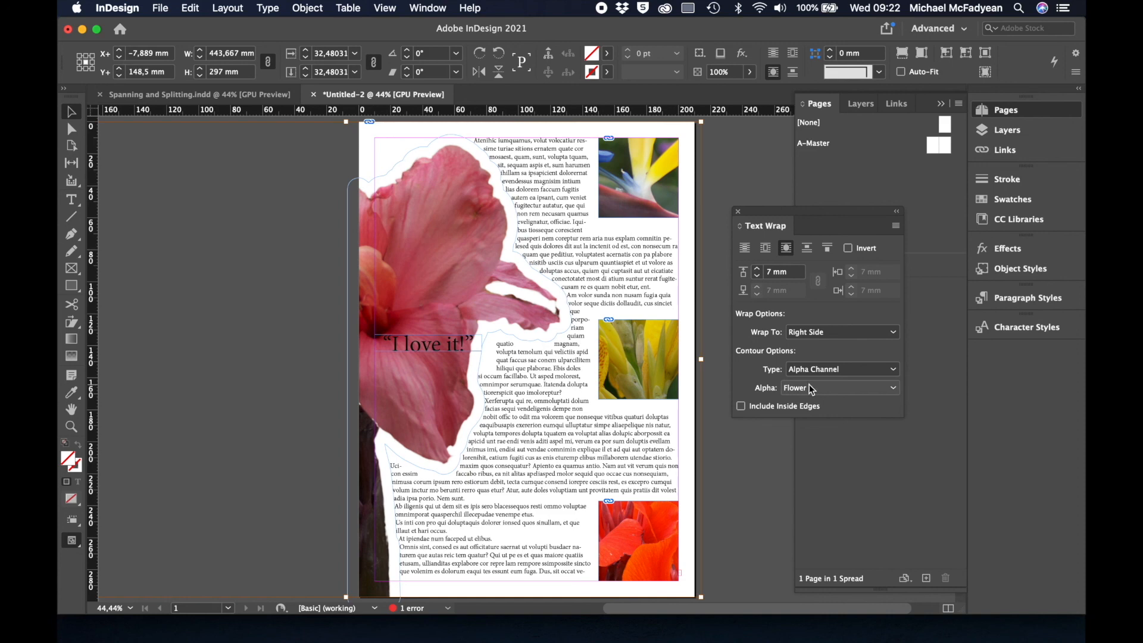
Step: Set the large flower's text wrap contour type to Photoshop Path and reduce the wrap offset to 0 mm
left_click(822, 374)
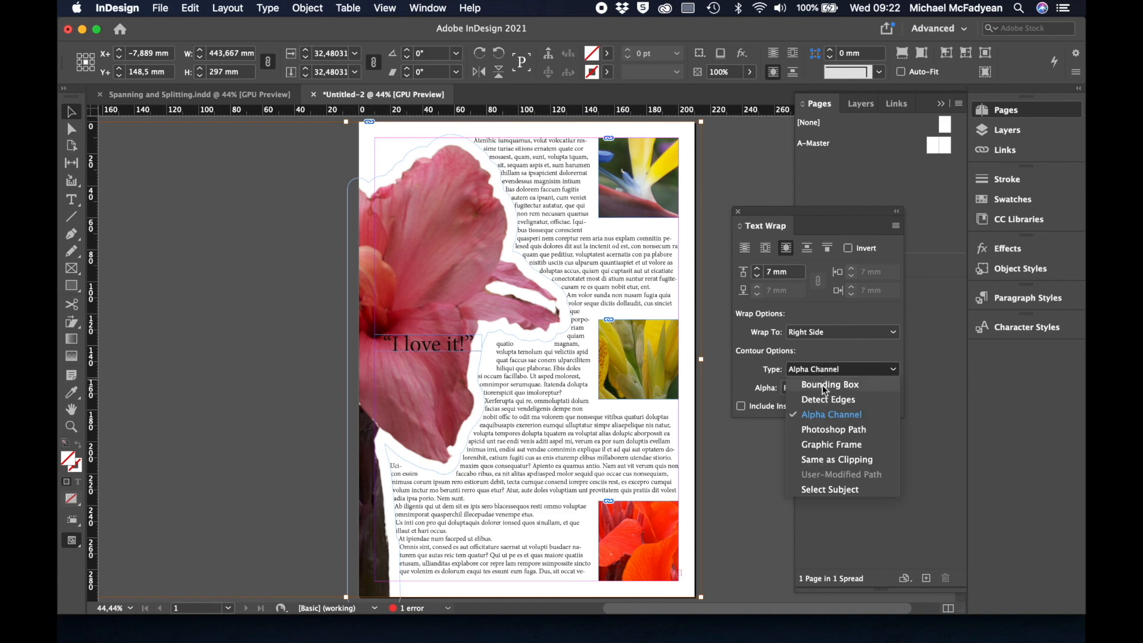
left_click(842, 429)
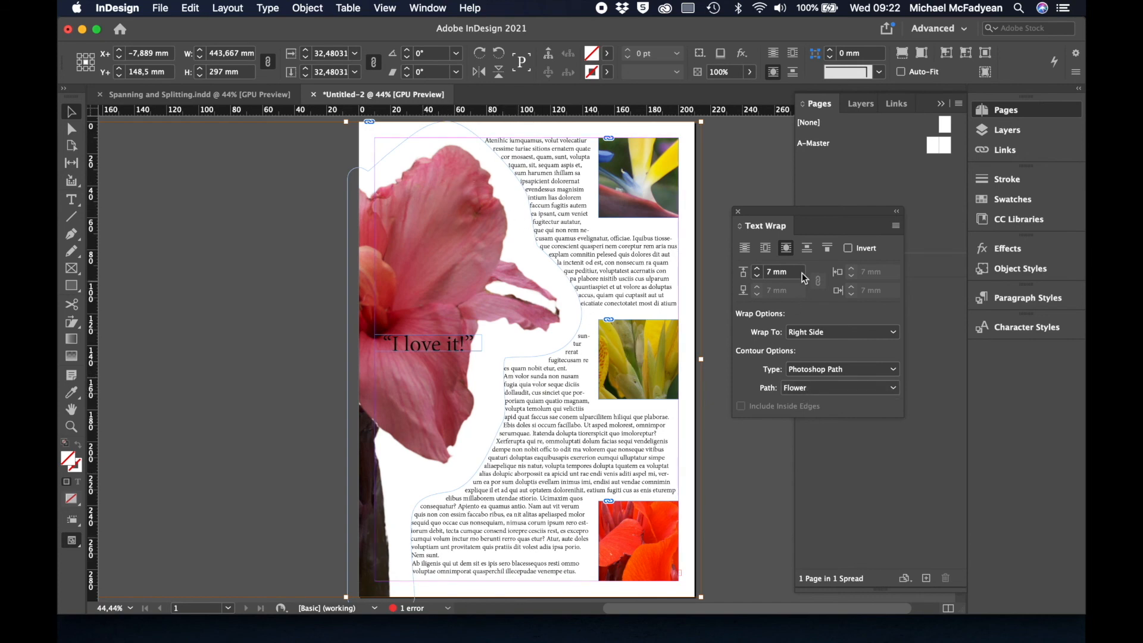
left_click(757, 277)
left_click(757, 278)
left_click(757, 278)
left_click(757, 277)
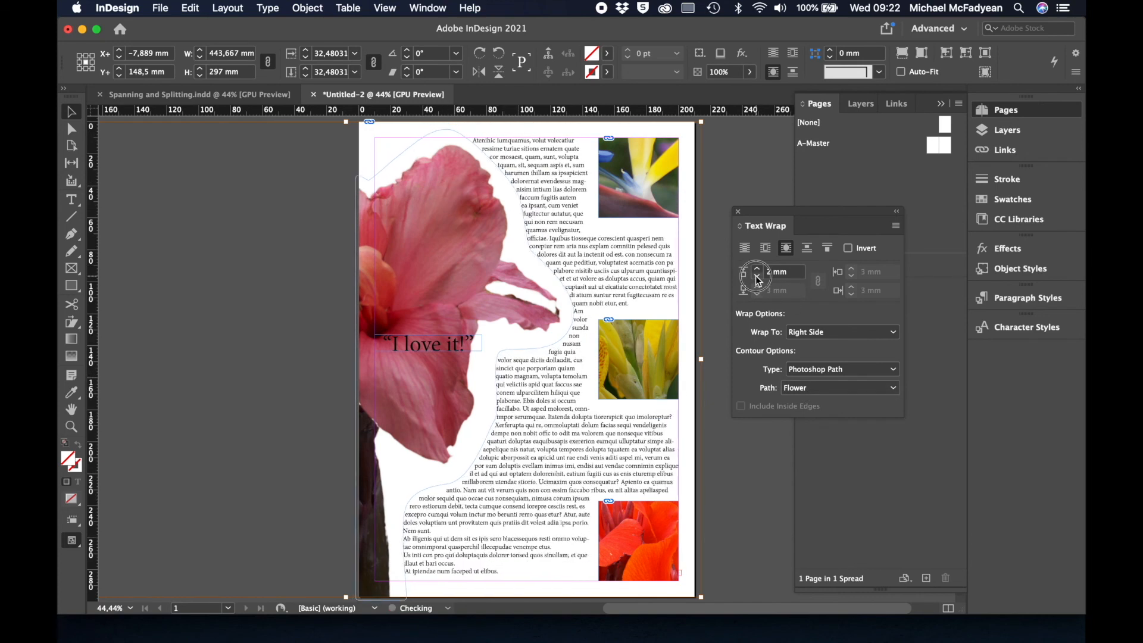
left_click(757, 277)
left_click(757, 277)
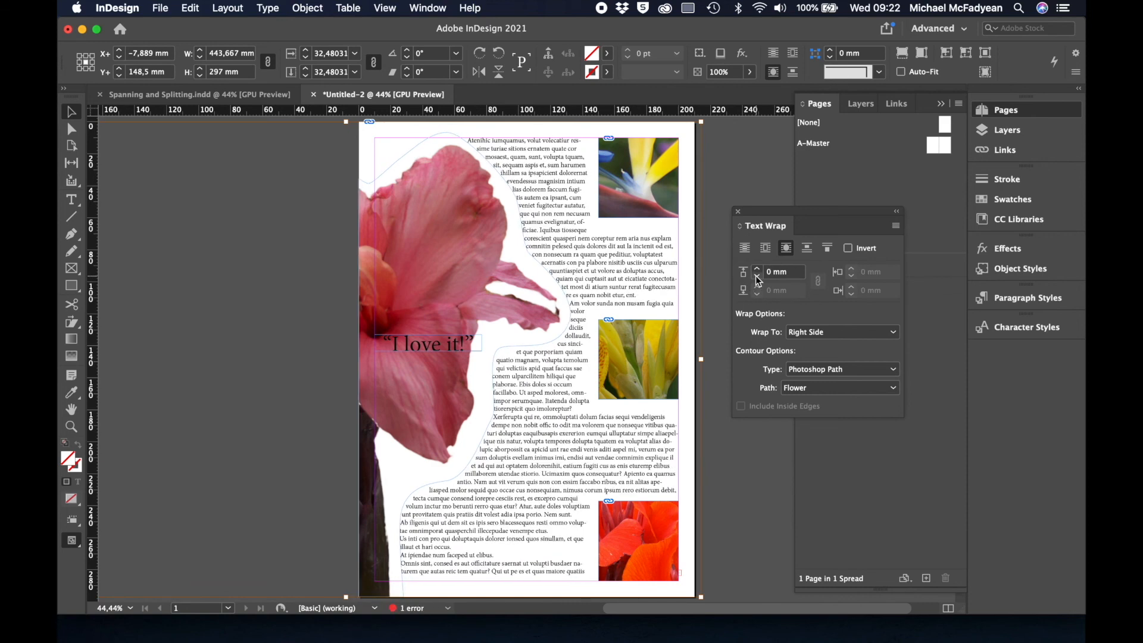